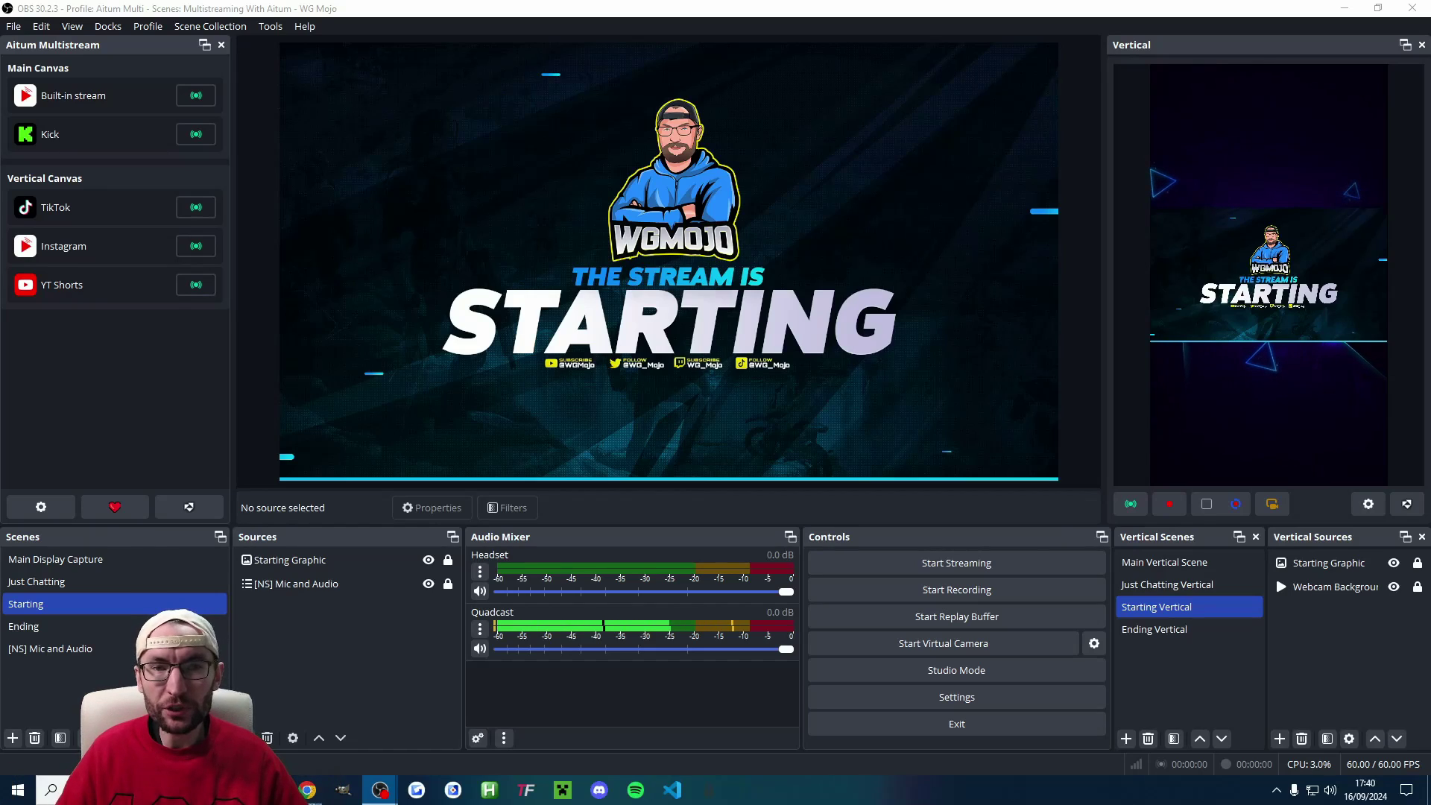
- Switch to Chrome, where the Aitum Vertical plugin page (aitum.tv/products/vertical) is showing
key(alt+Tab)
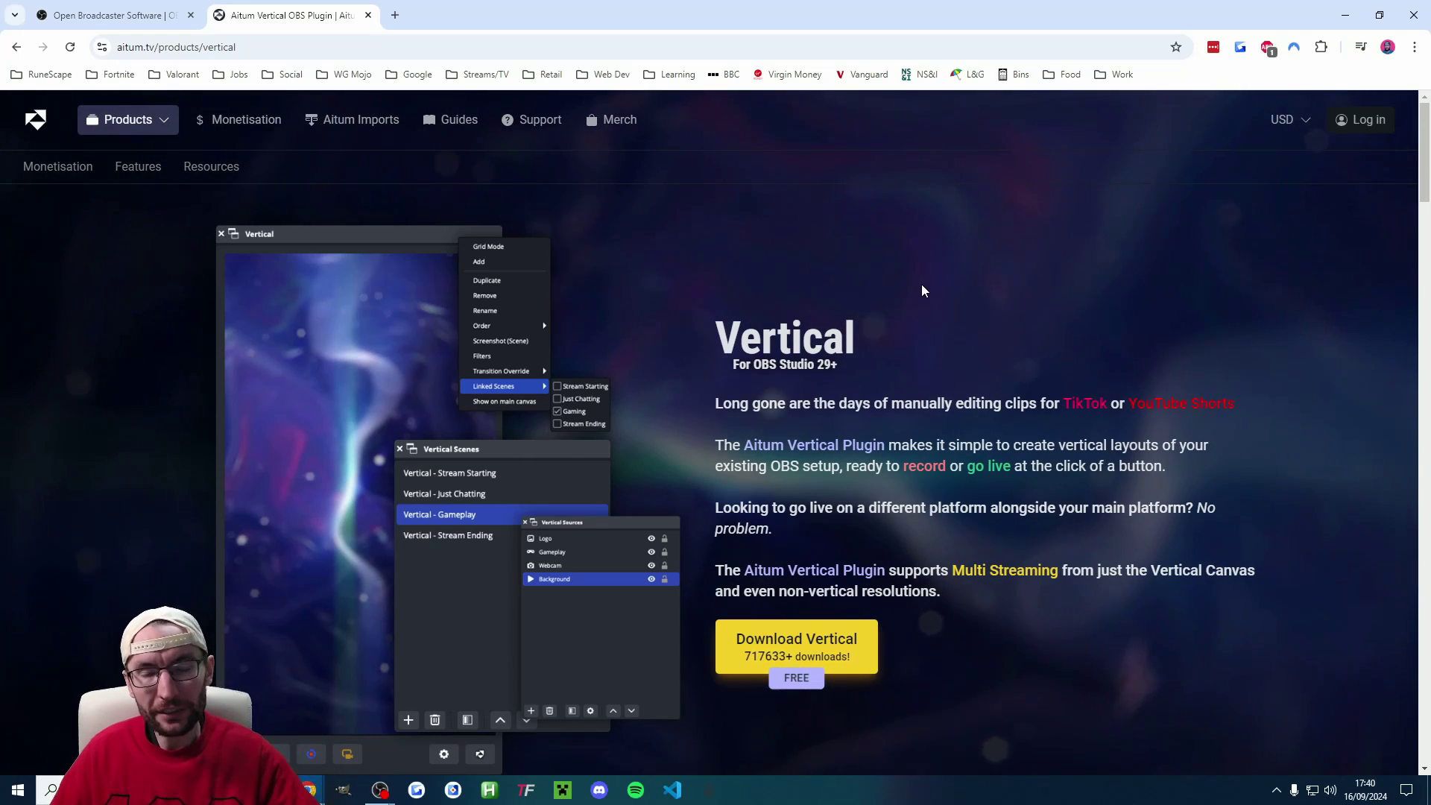
- Go to the Aitum Multistream product page, then return to OBS Studio
click(144, 126)
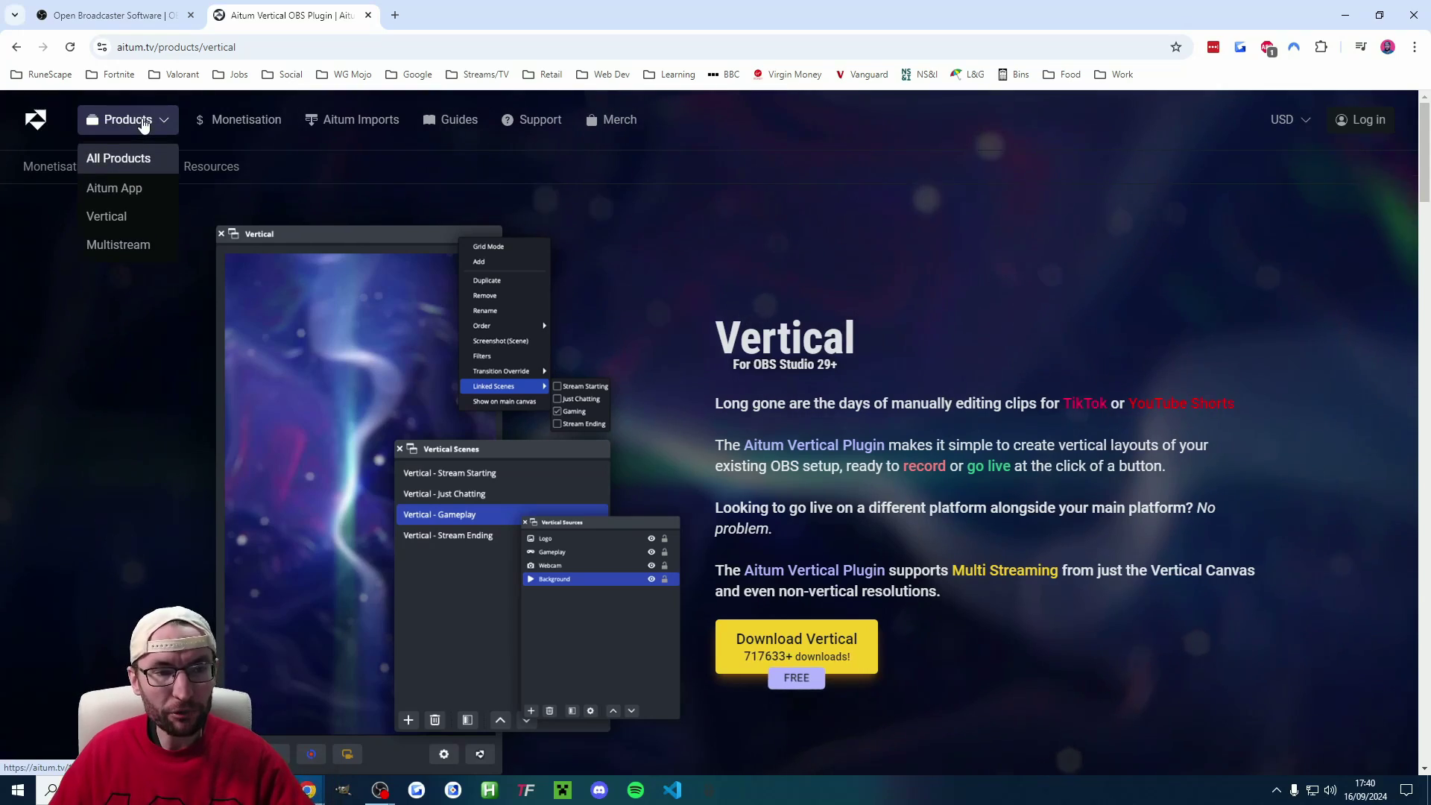
click(123, 241)
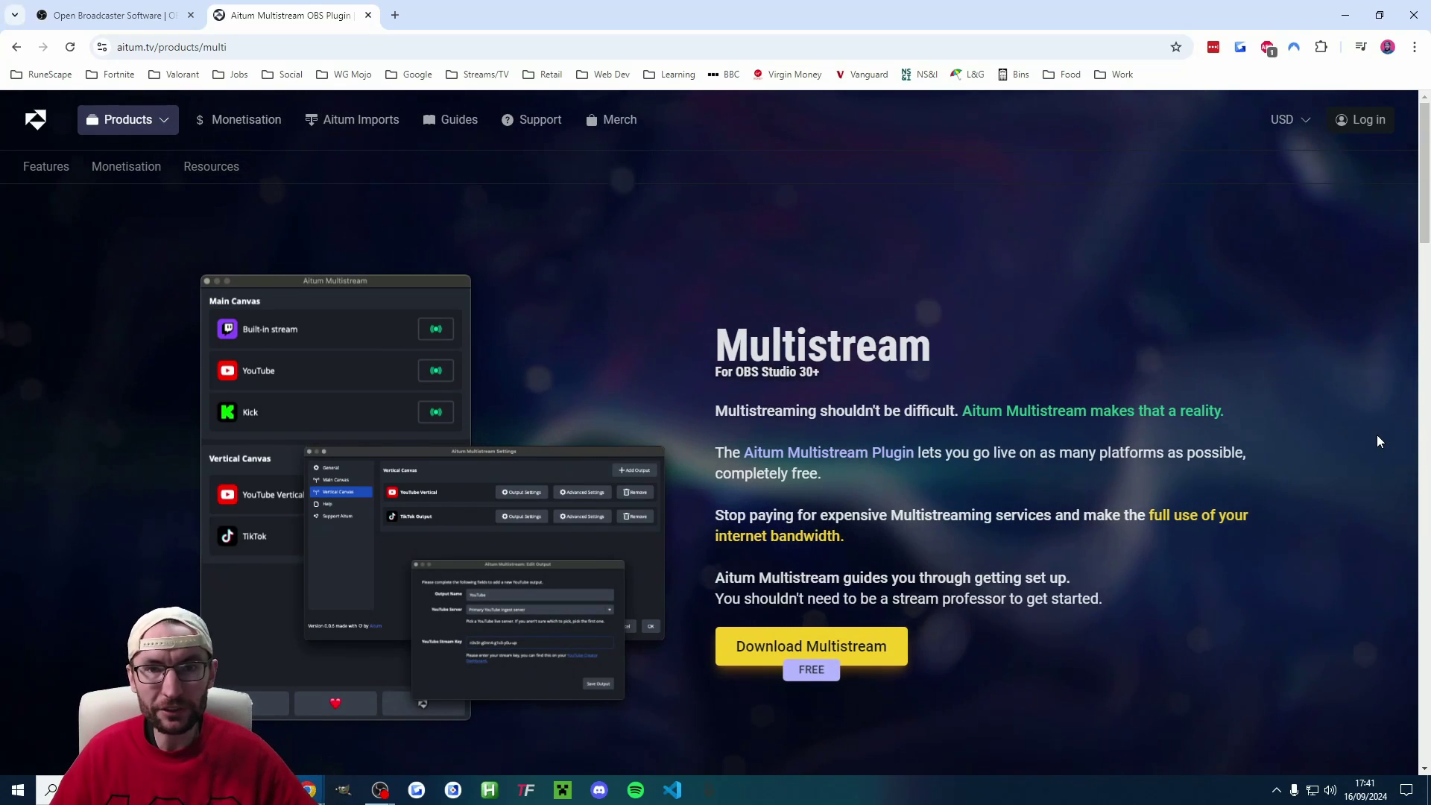
key(alt+Tab)
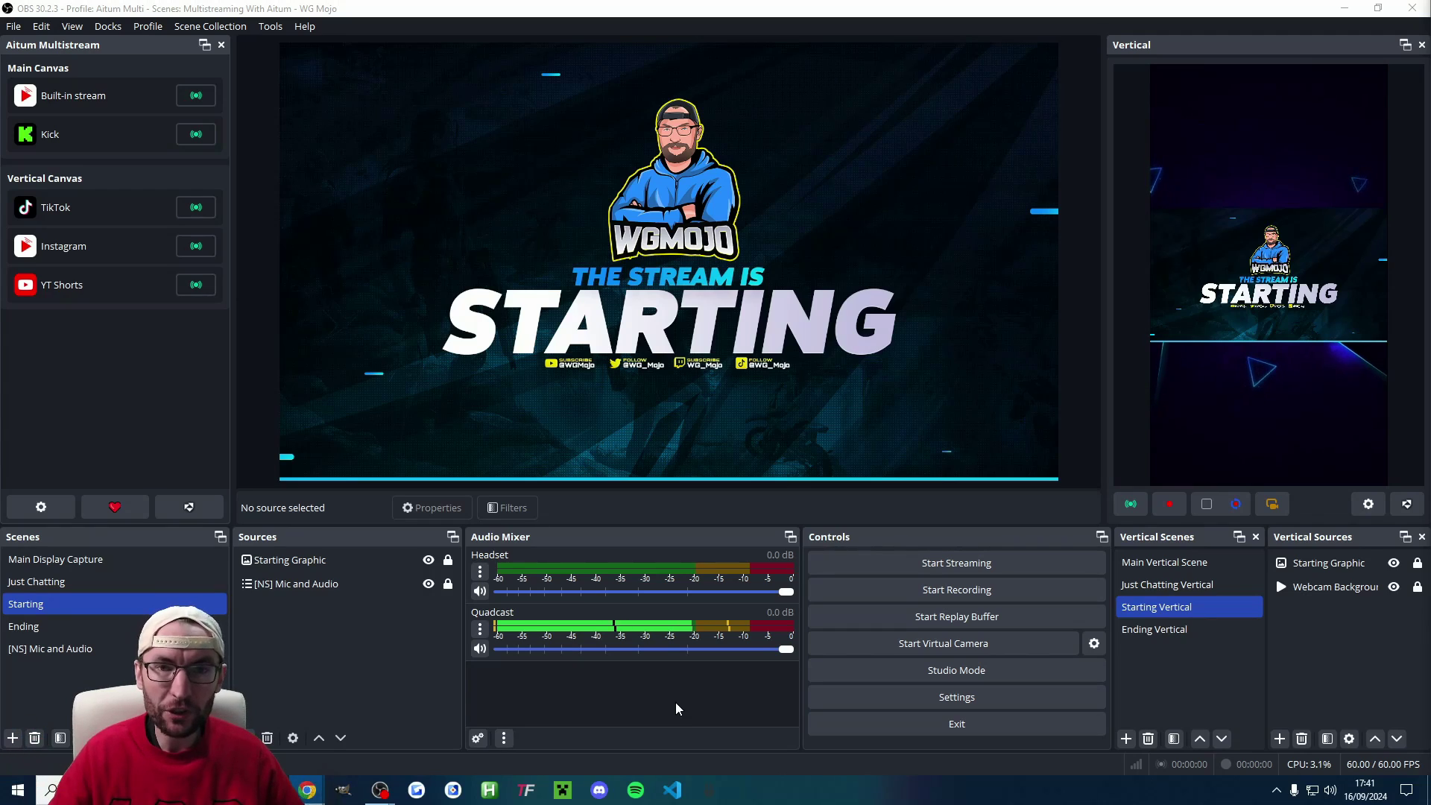
- Create and load a new scene collection named 'YouTube Shorts + Landscape Scenes'
click(208, 27)
click(200, 46)
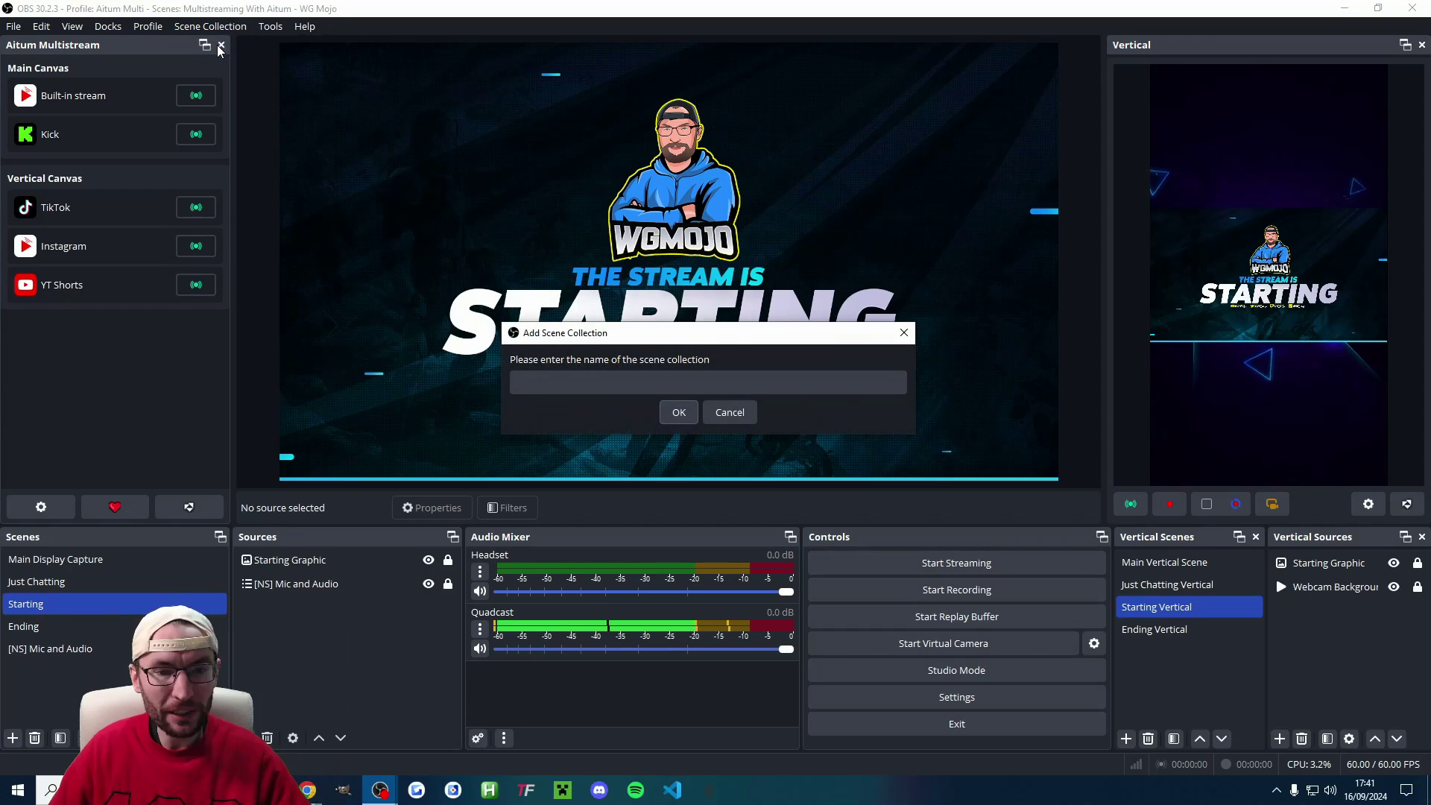
text(YouTube Shorts + Landscape Scenes)
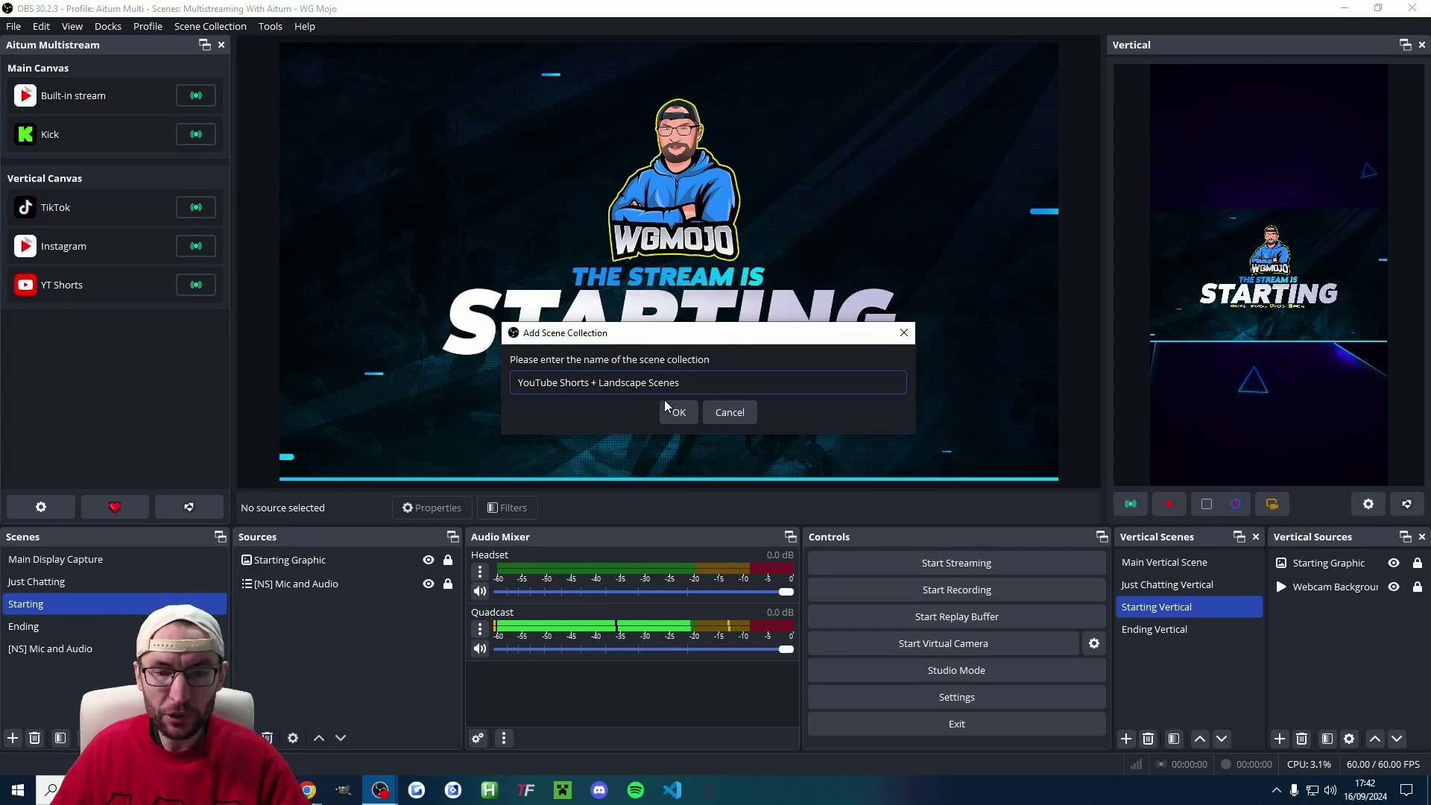
click(680, 413)
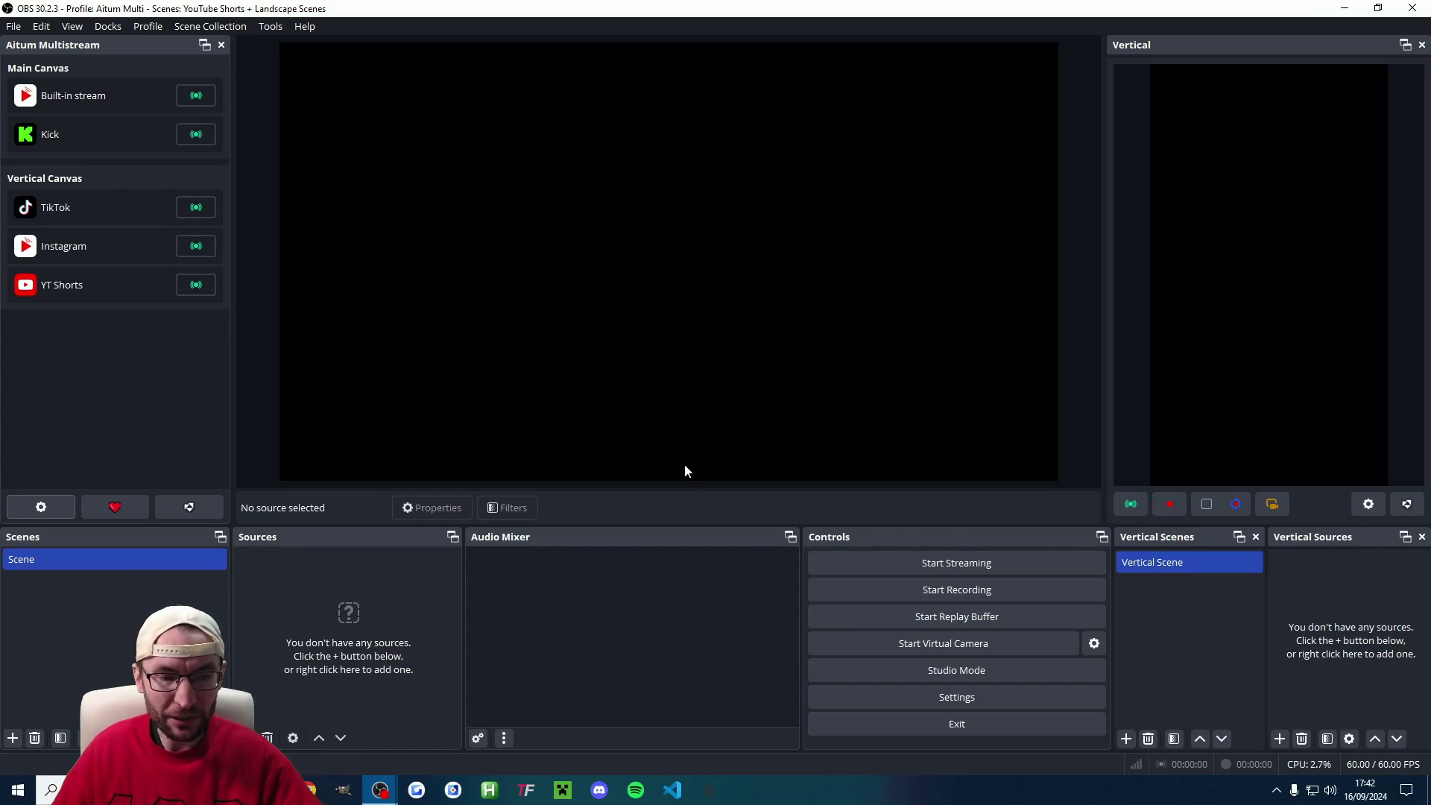
- Start a new profile named 'YouTube Shorts + Landscape Profile'
click(148, 26)
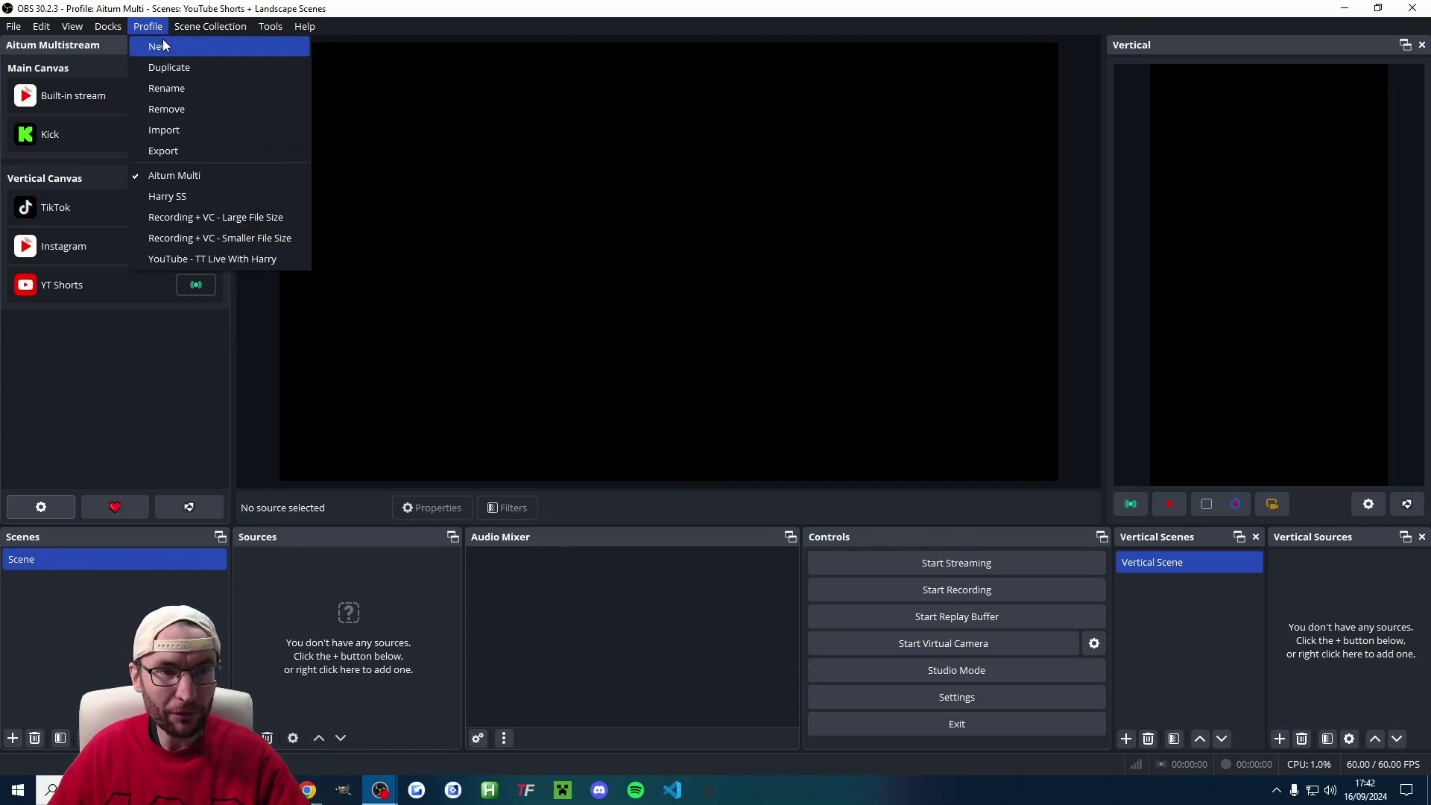
click(169, 46)
text(YouTube Shorts + Landscape Profile)
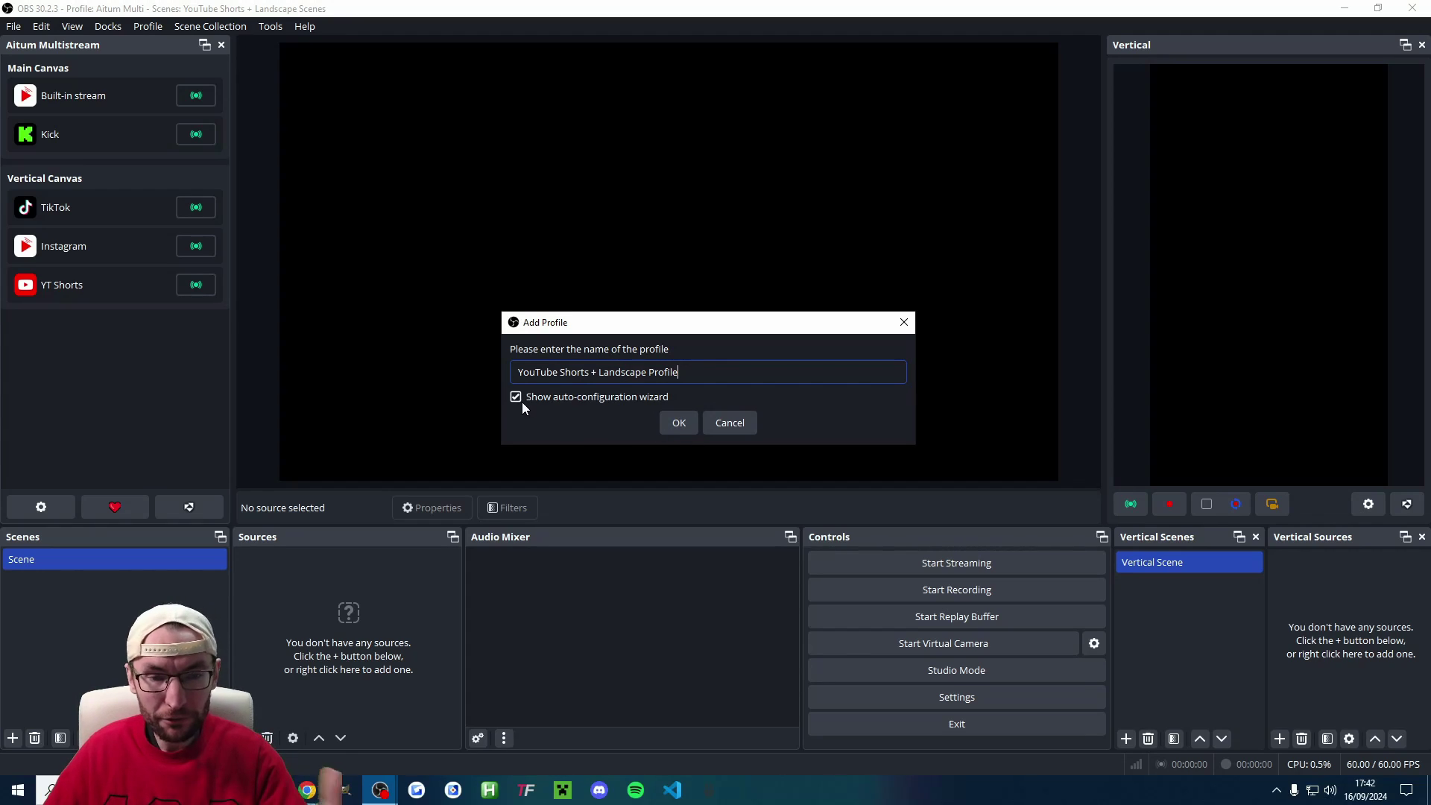
- Confirm the profile and set the wizard's video to 1920x1080 at 60 FPS
click(680, 424)
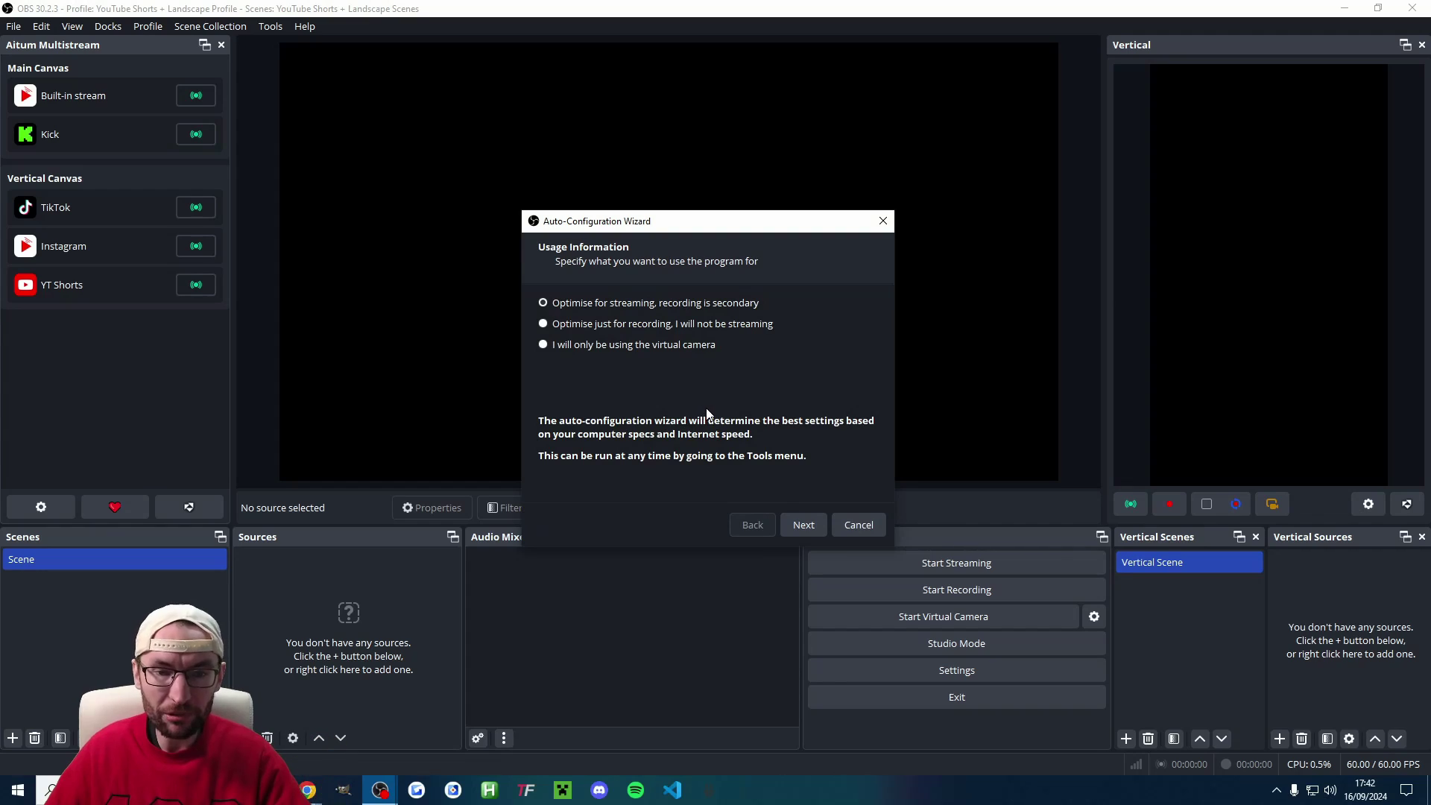
click(811, 529)
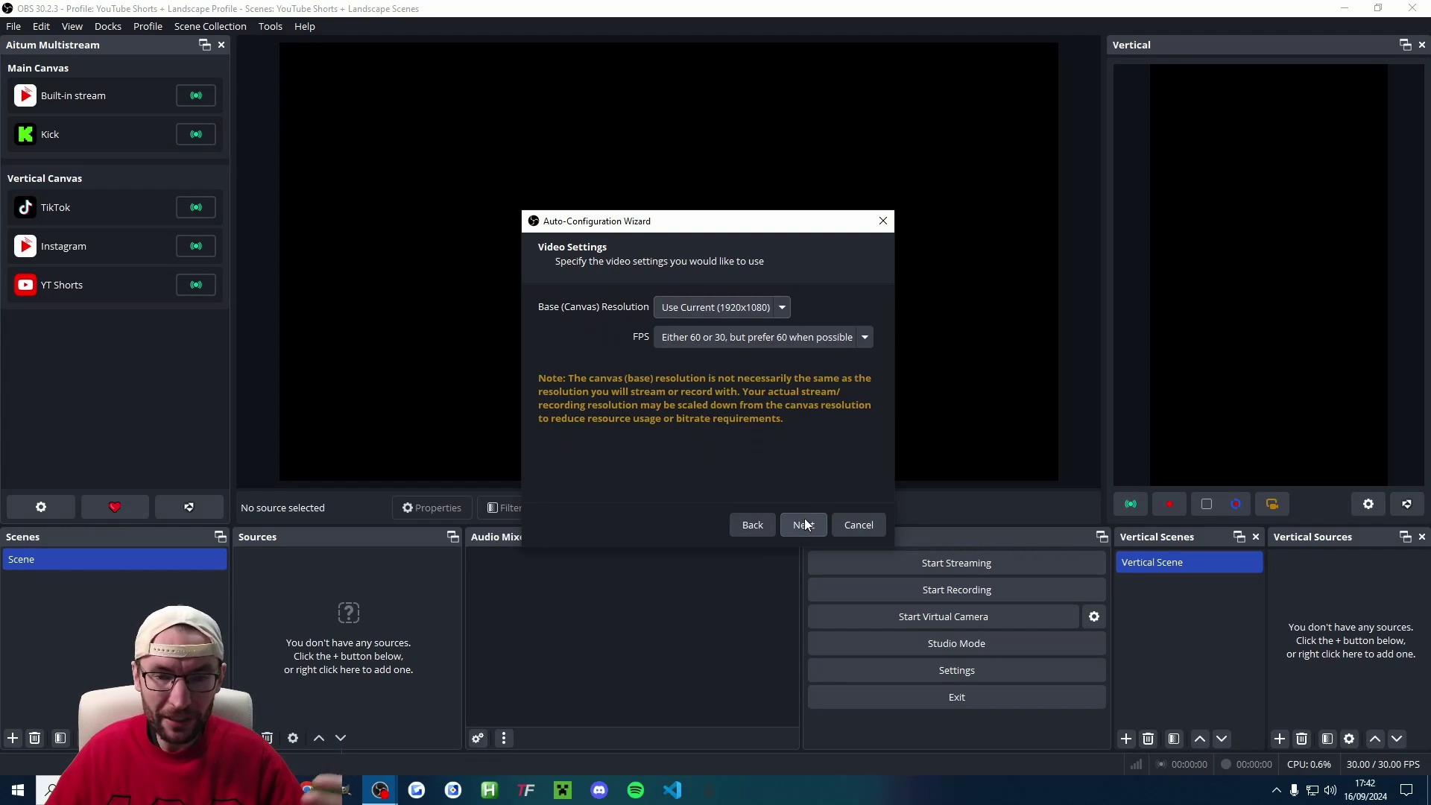
click(739, 307)
click(692, 386)
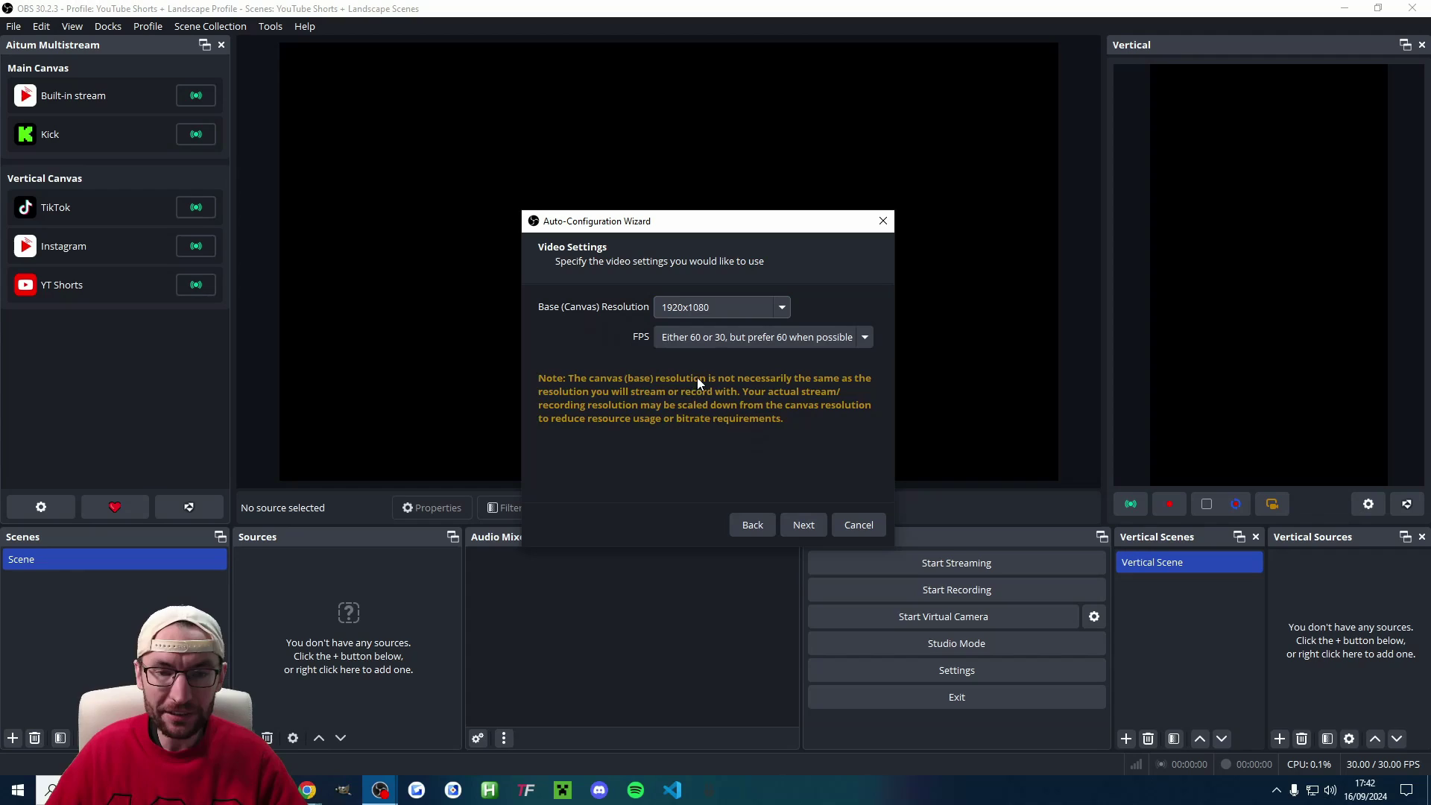
click(726, 337)
click(668, 406)
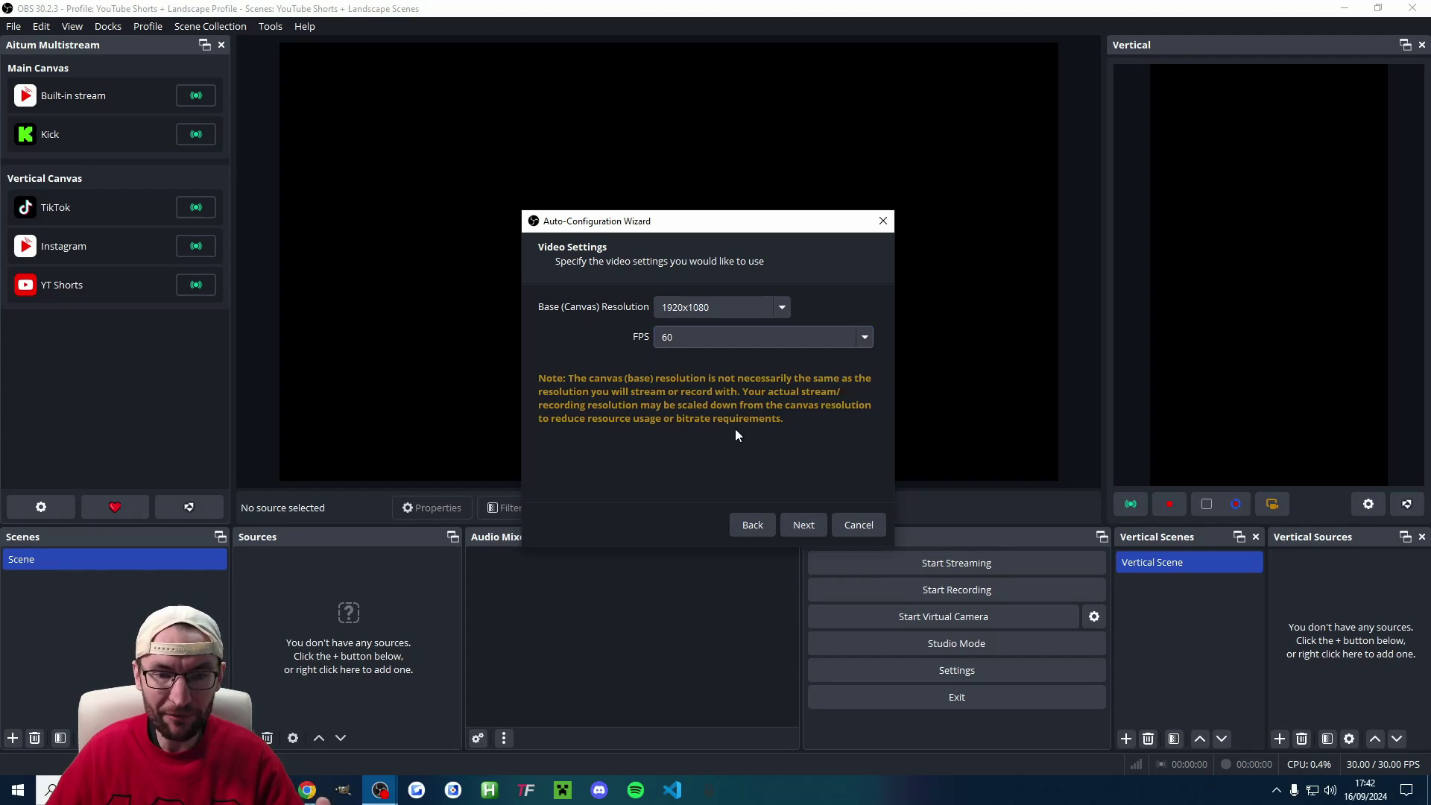
- Set the streaming service to Twitch, skip the bandwidth test, and apply the recommended settings
click(798, 527)
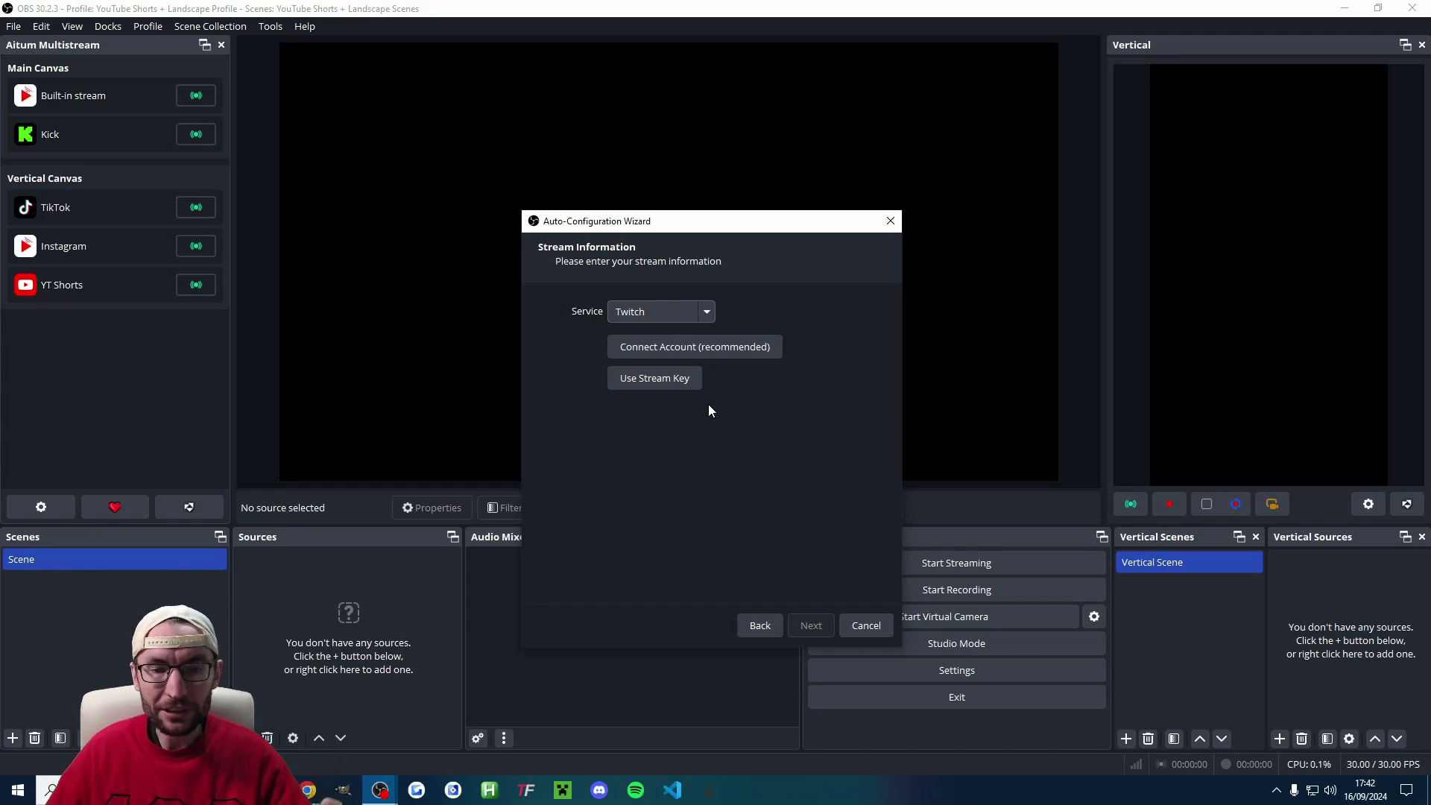
click(687, 310)
click(660, 333)
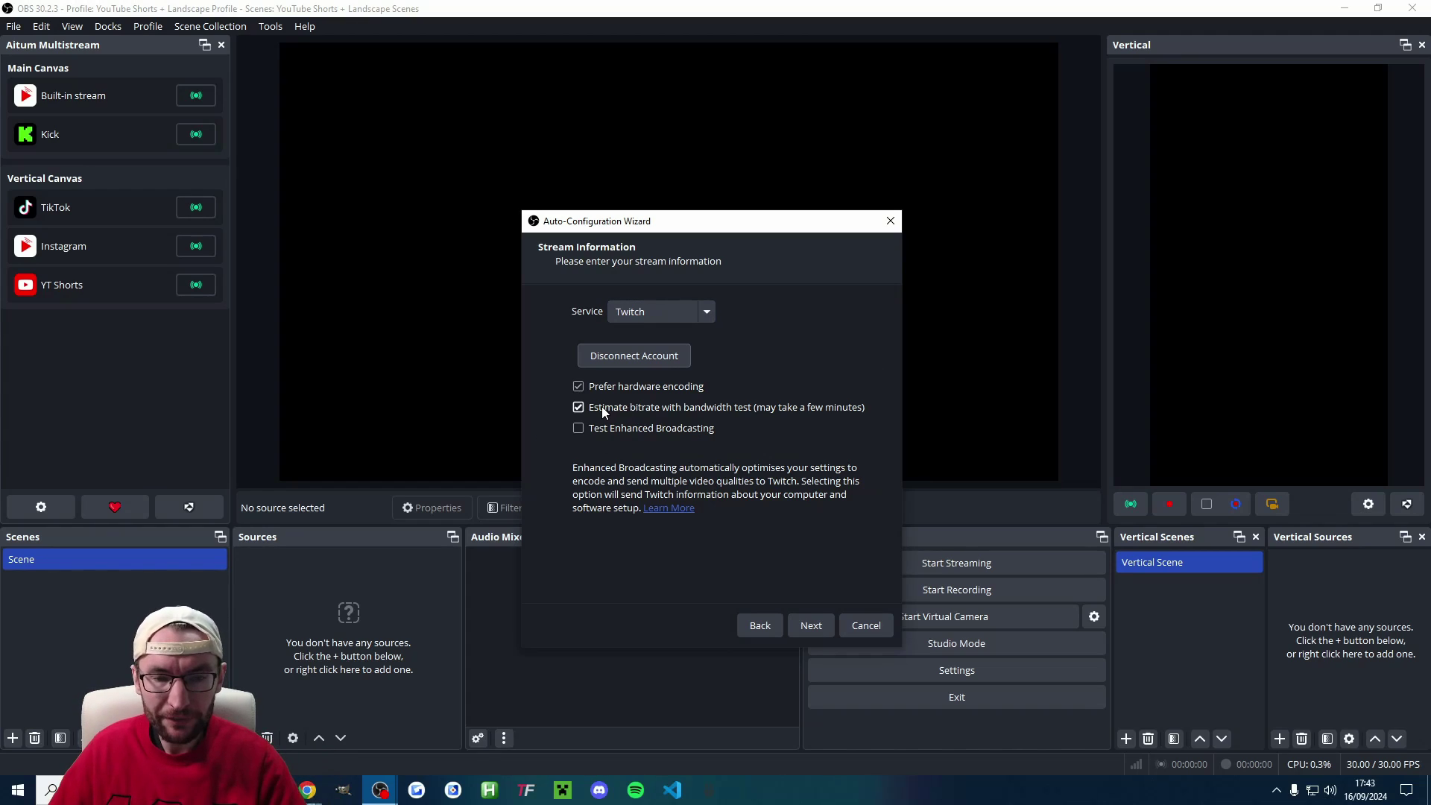
click(602, 406)
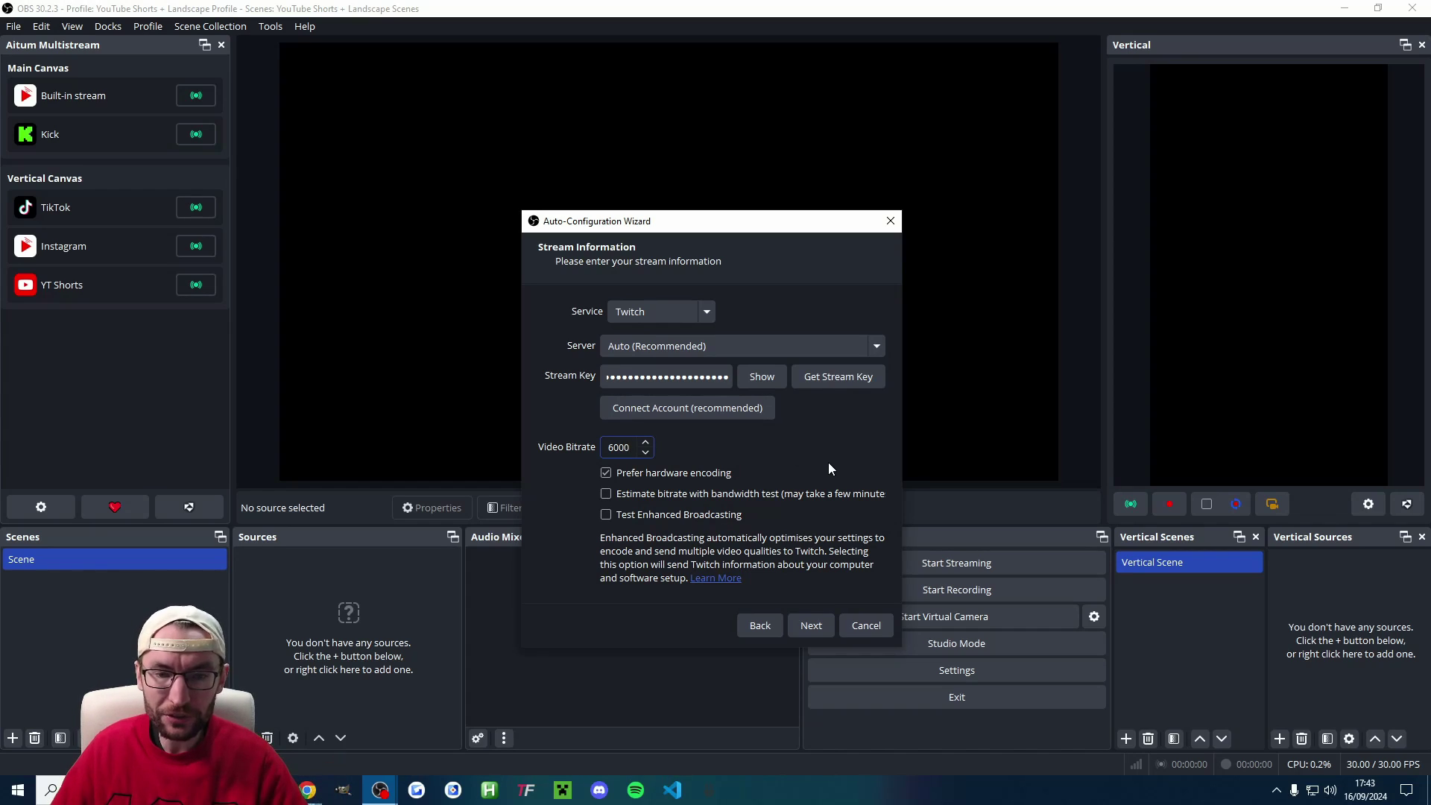
click(810, 626)
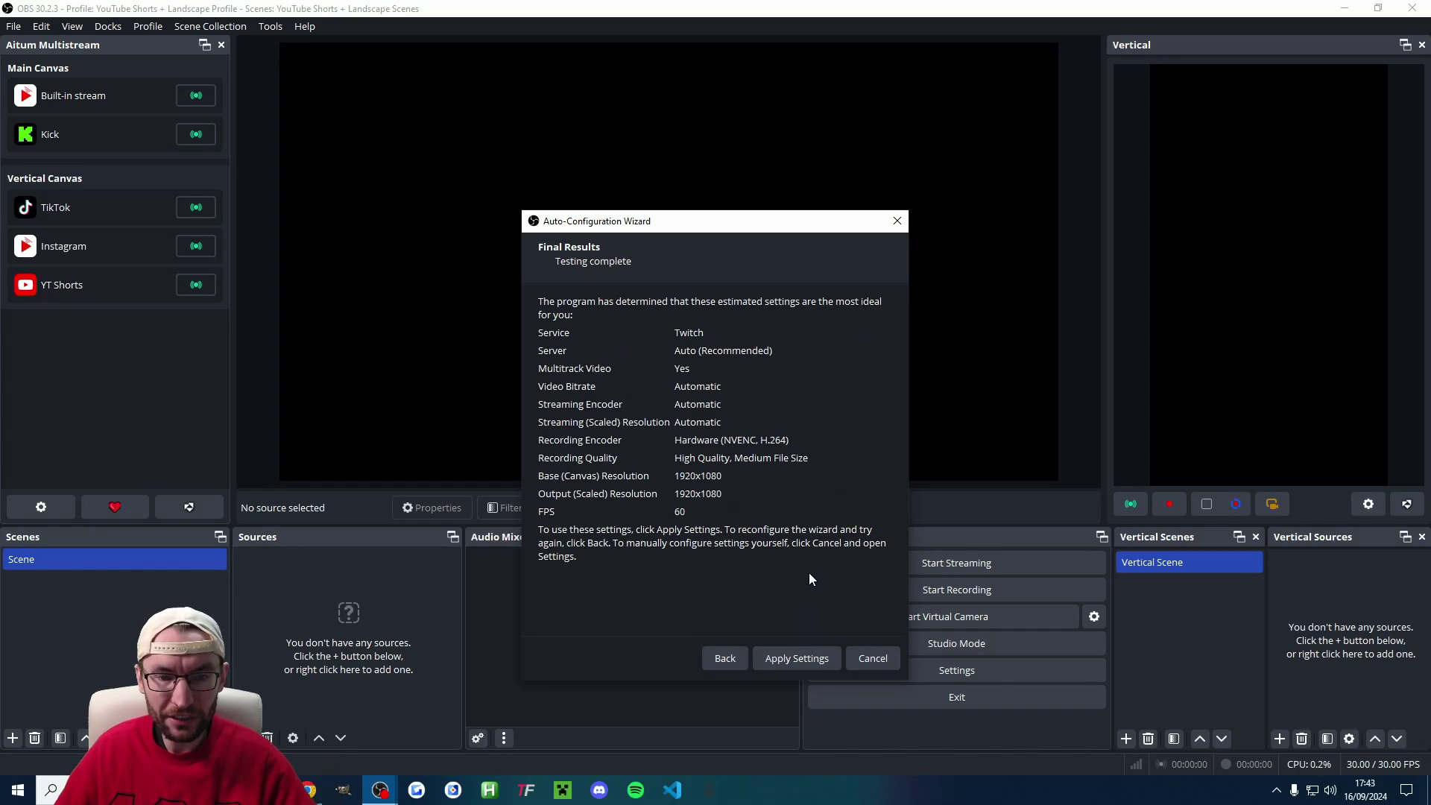
click(802, 658)
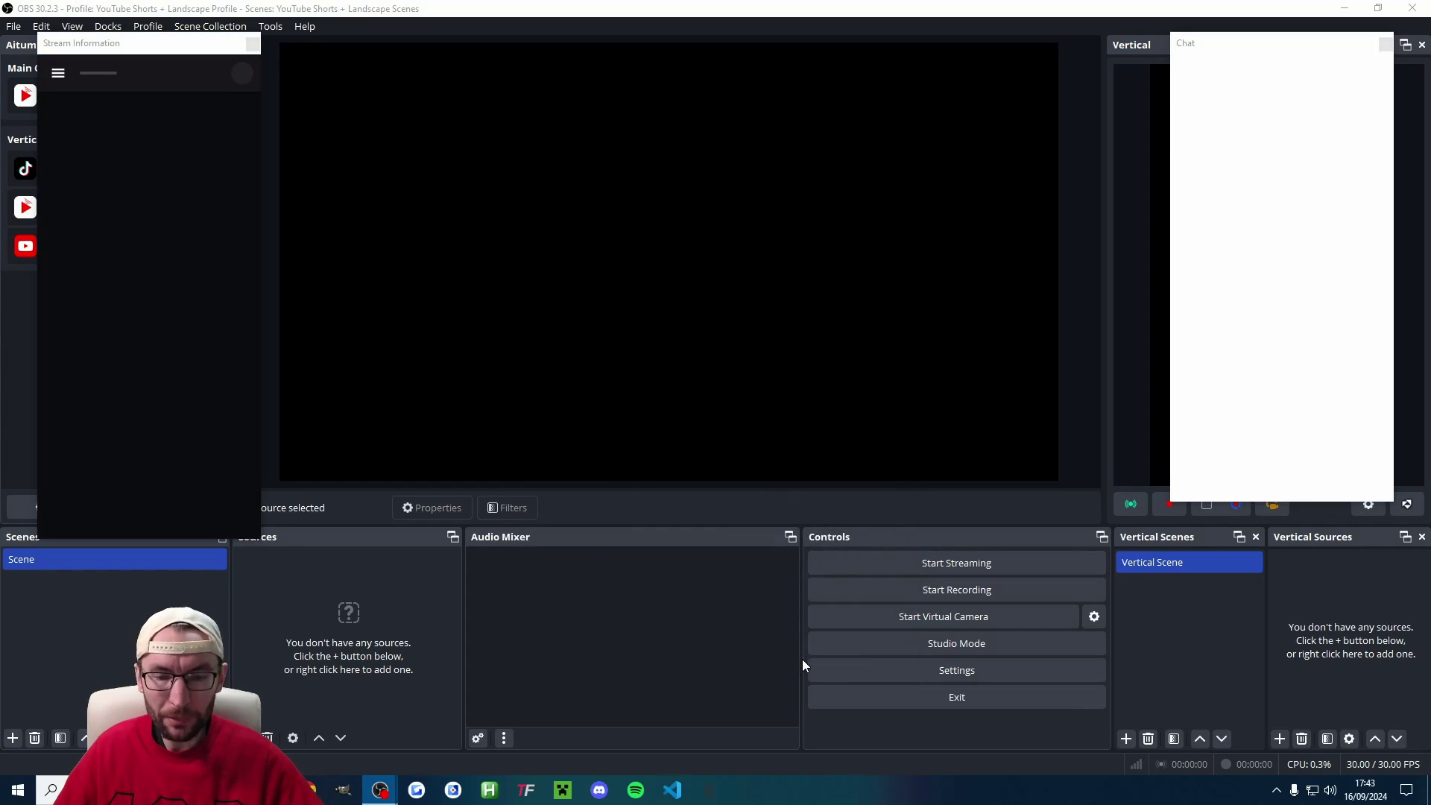
- Close the Stream Information and Chat docks, dock Aitum Multistream left, and widen Vertical Scenes
click(253, 45)
click(1382, 44)
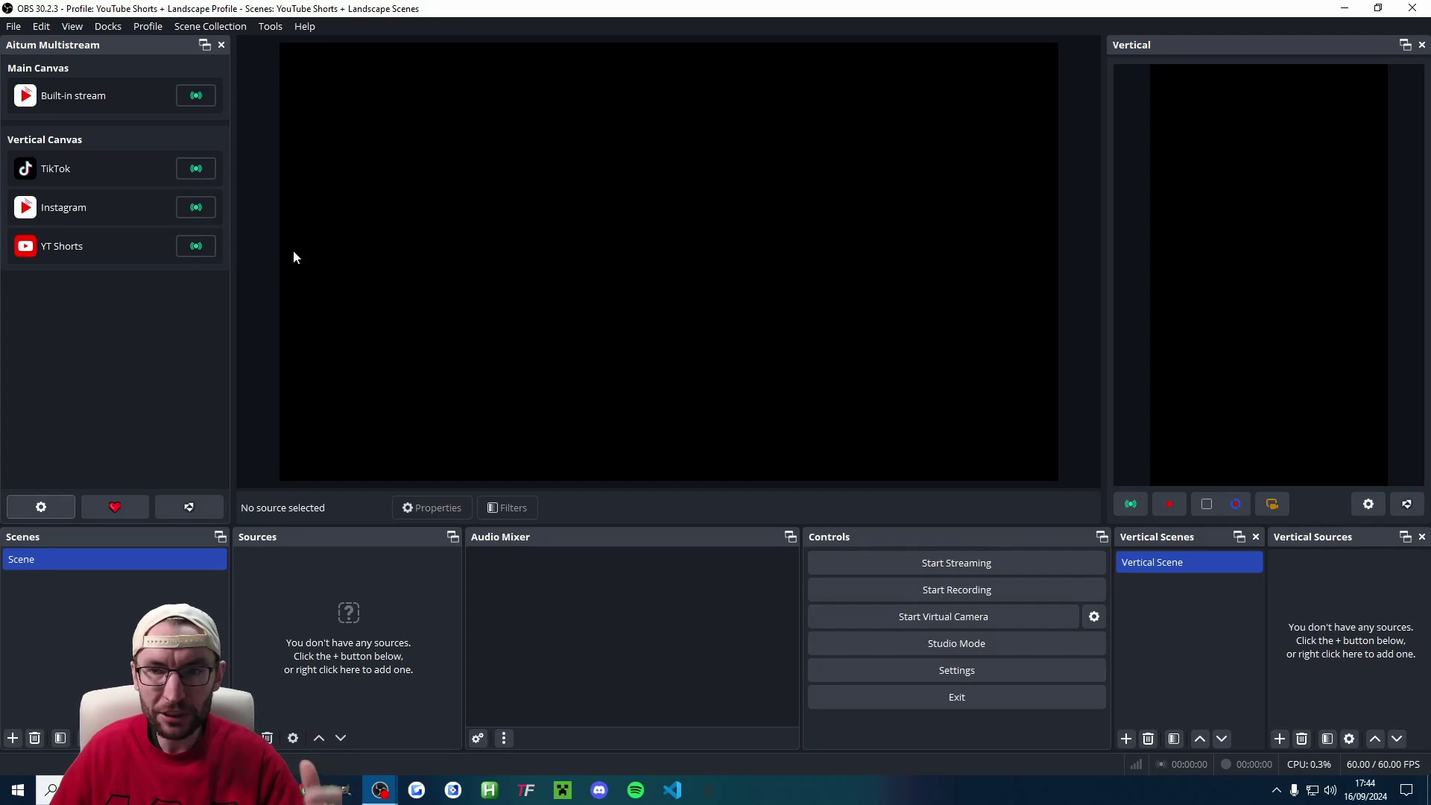
click(108, 28)
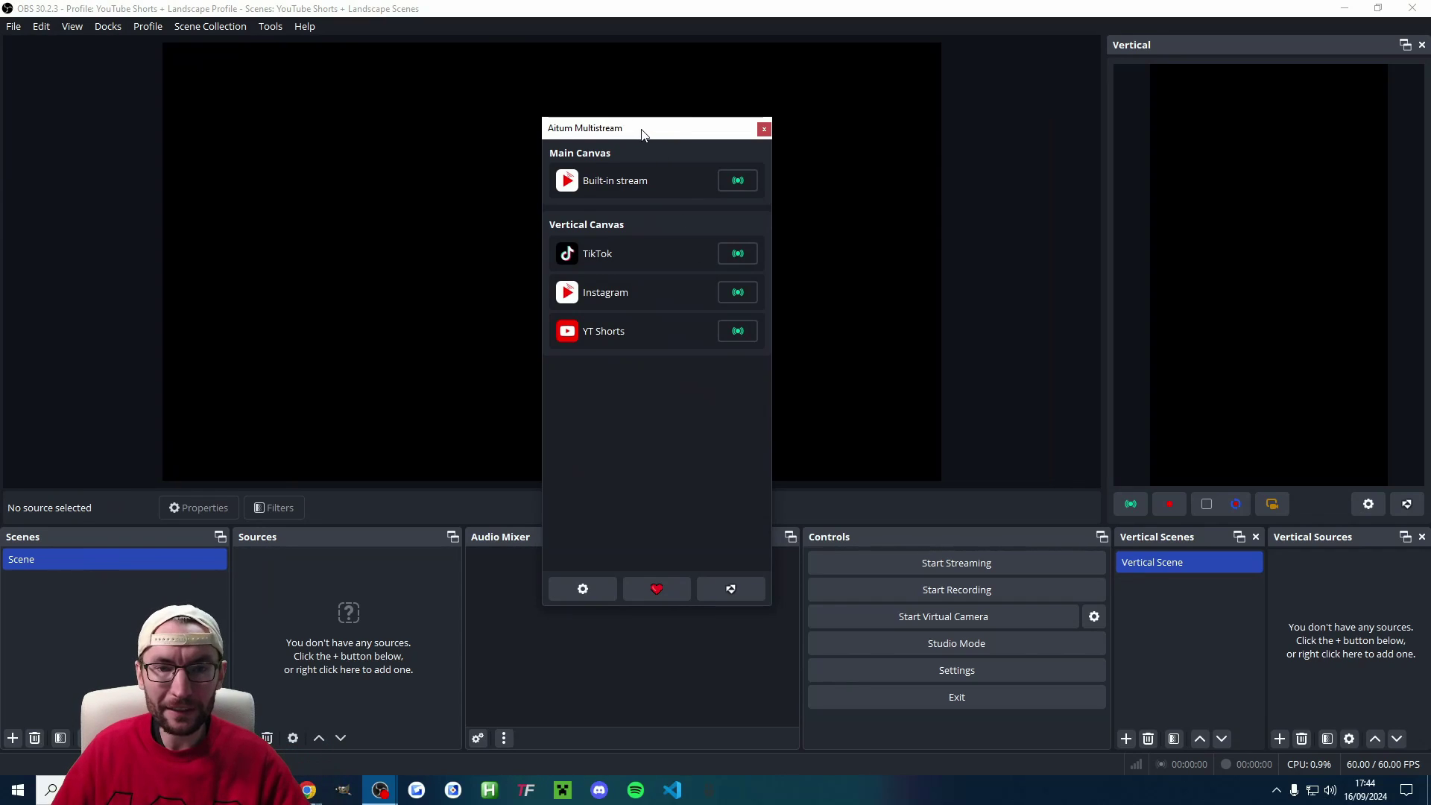
drag(640, 132, 22, 197)
drag(223, 289, 231, 292)
drag(1111, 668, 1106, 669)
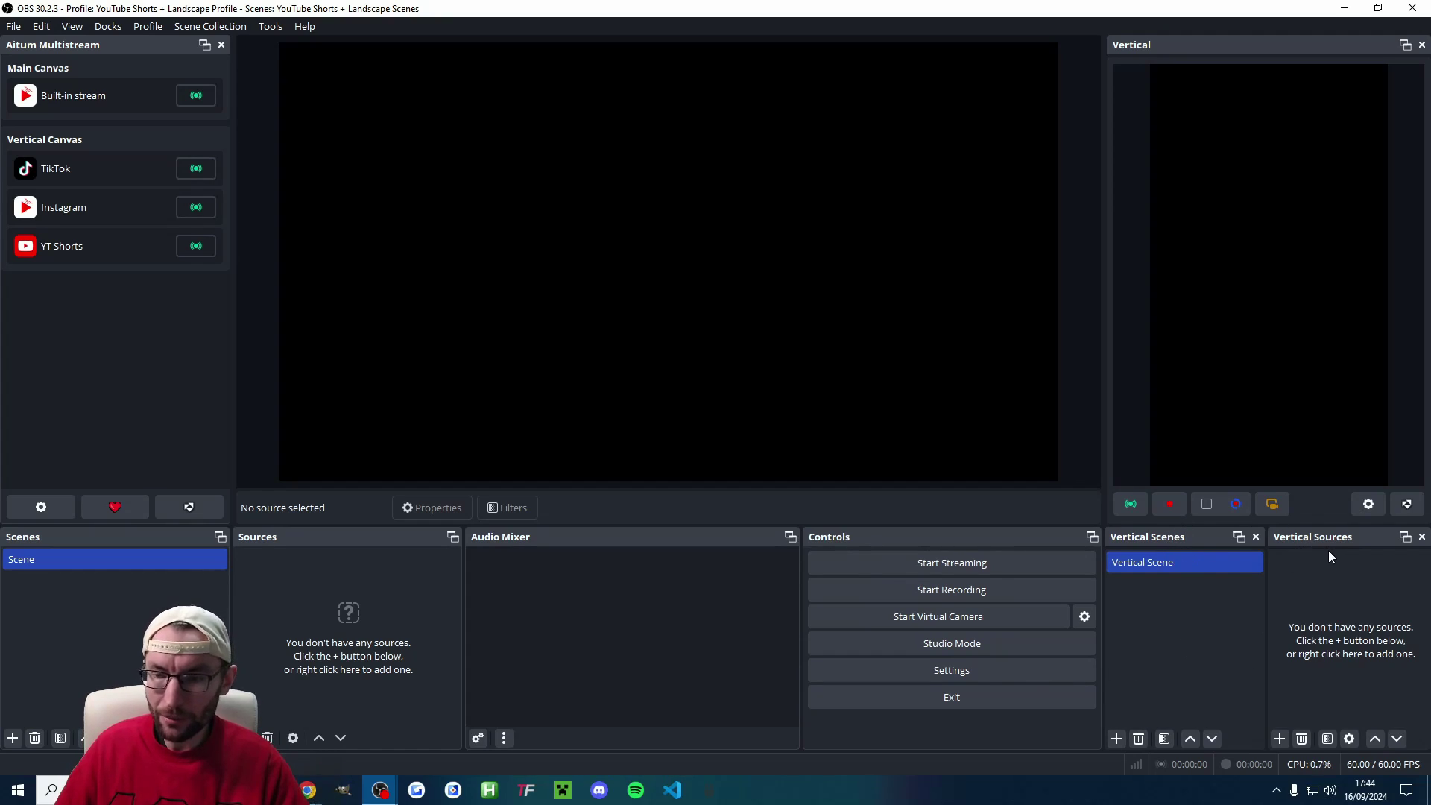
- Rename the vertical scene 'Vertical Scene' to 'Camera'
right_click(1150, 565)
click(1187, 403)
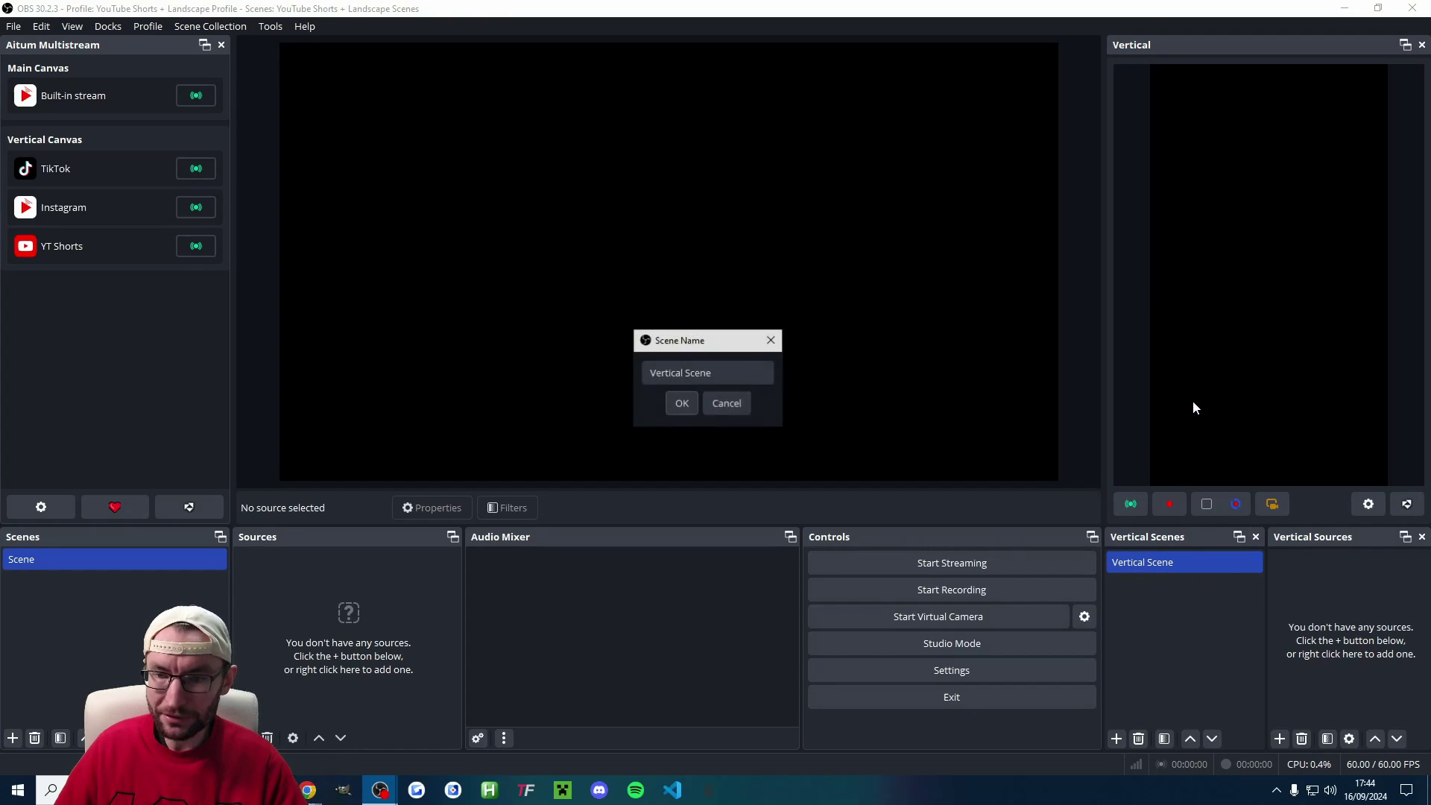
click(708, 371)
key(ctrl+a)
text(Camera)
click(683, 405)
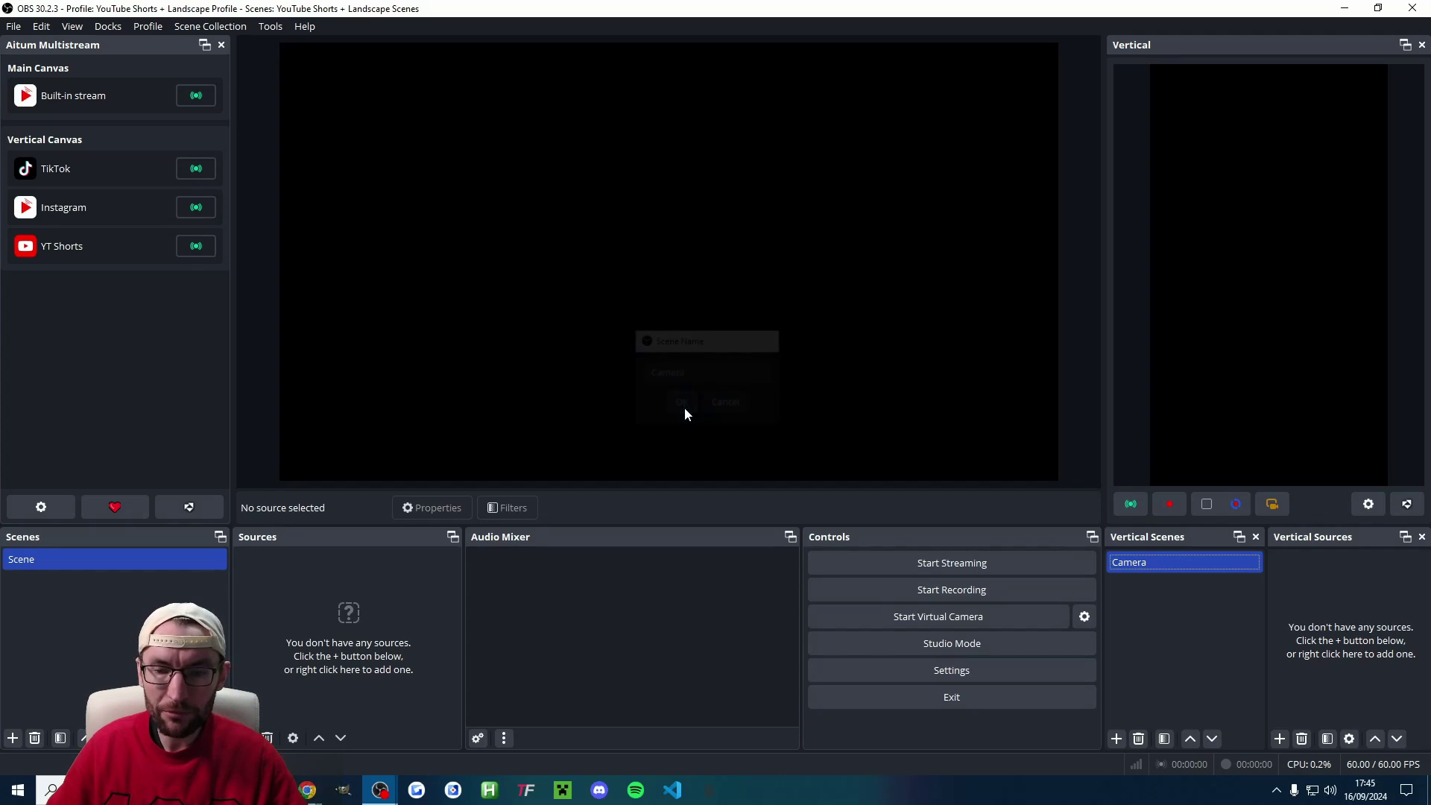
- Add a second vertical scene named 'Computer Display'
click(1117, 739)
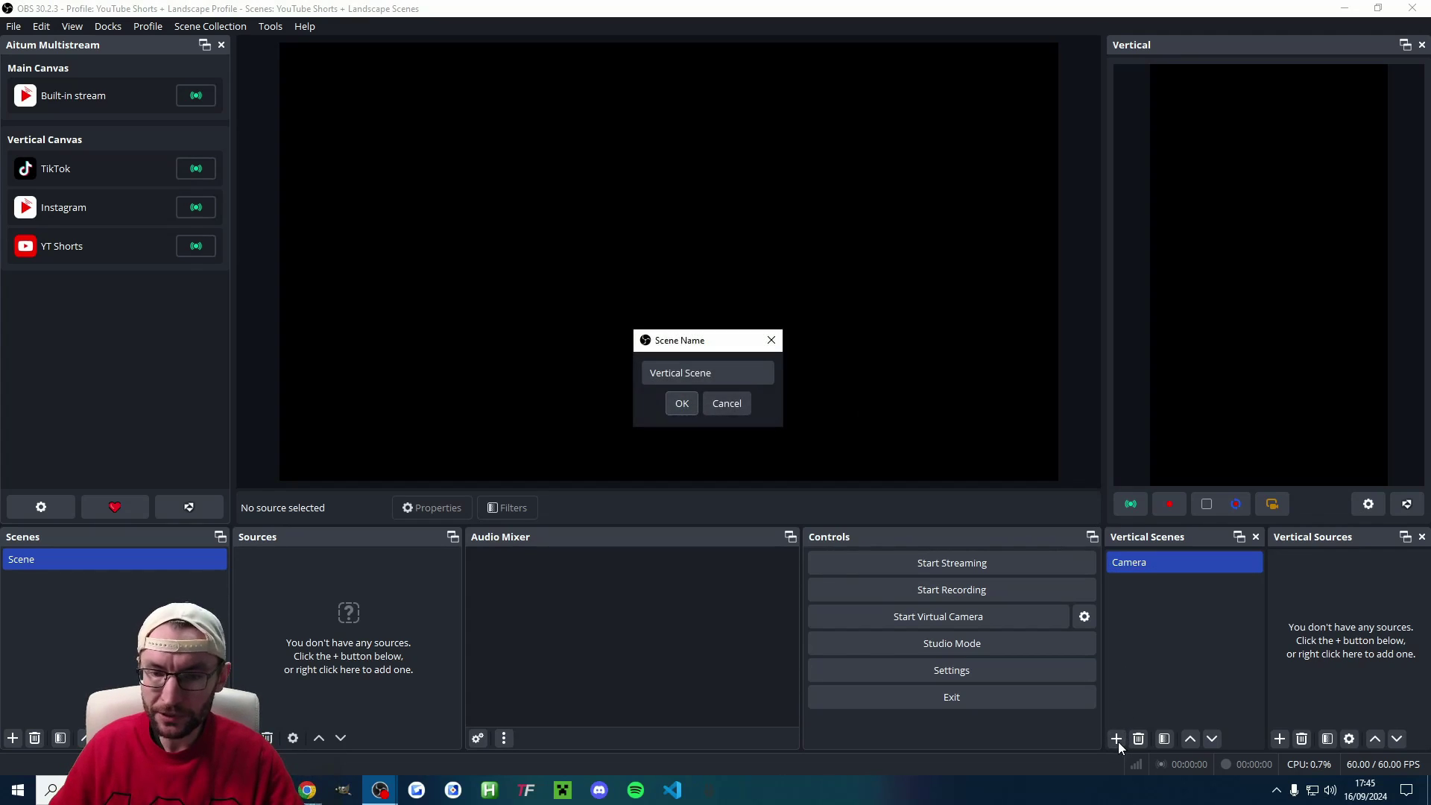
key(ctrl+a)
text(Computer Display)
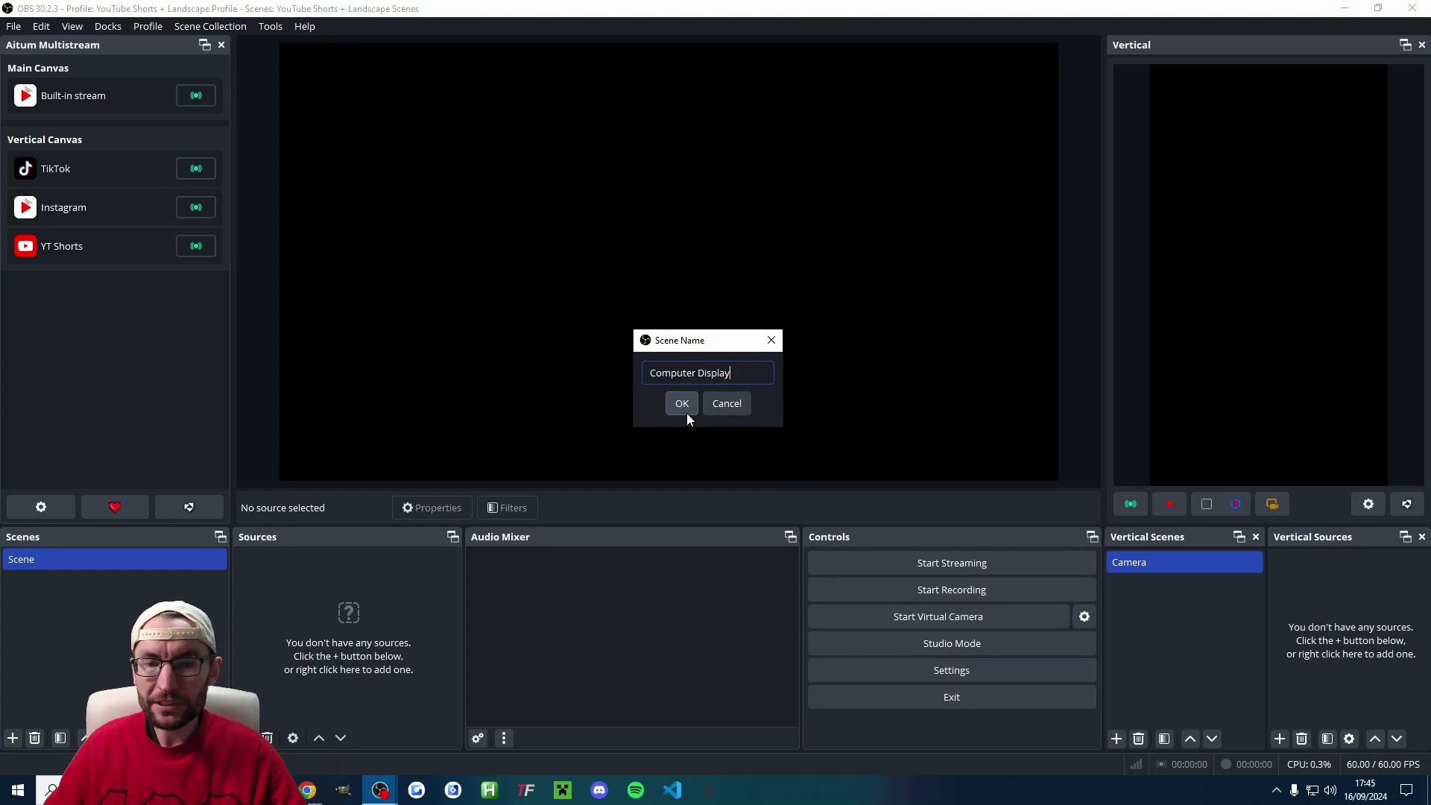
click(683, 405)
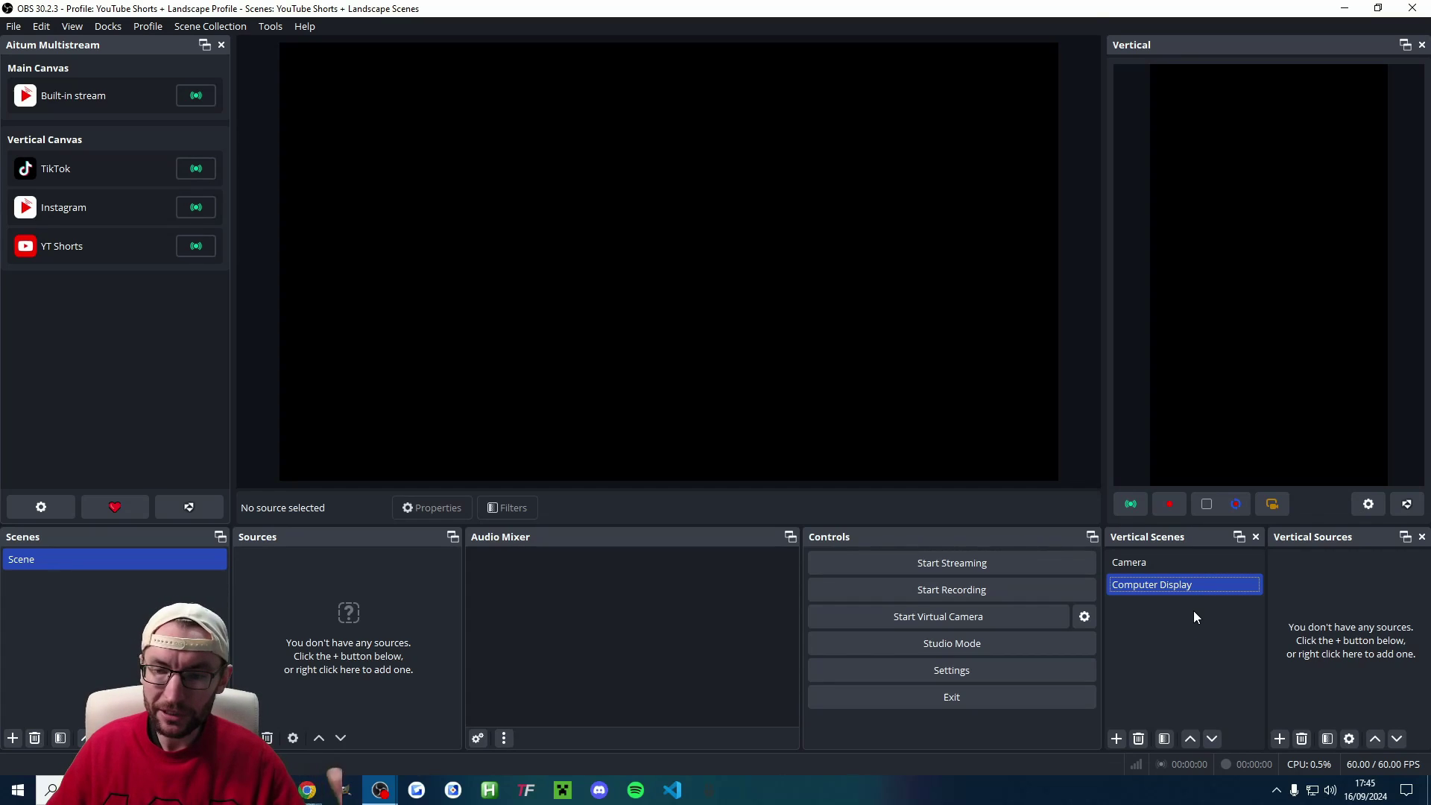
- Set Desktop Audio to the HyperX Cloud II Wireless speakers and Mic/Aux to the HyperX Quadcast
click(959, 669)
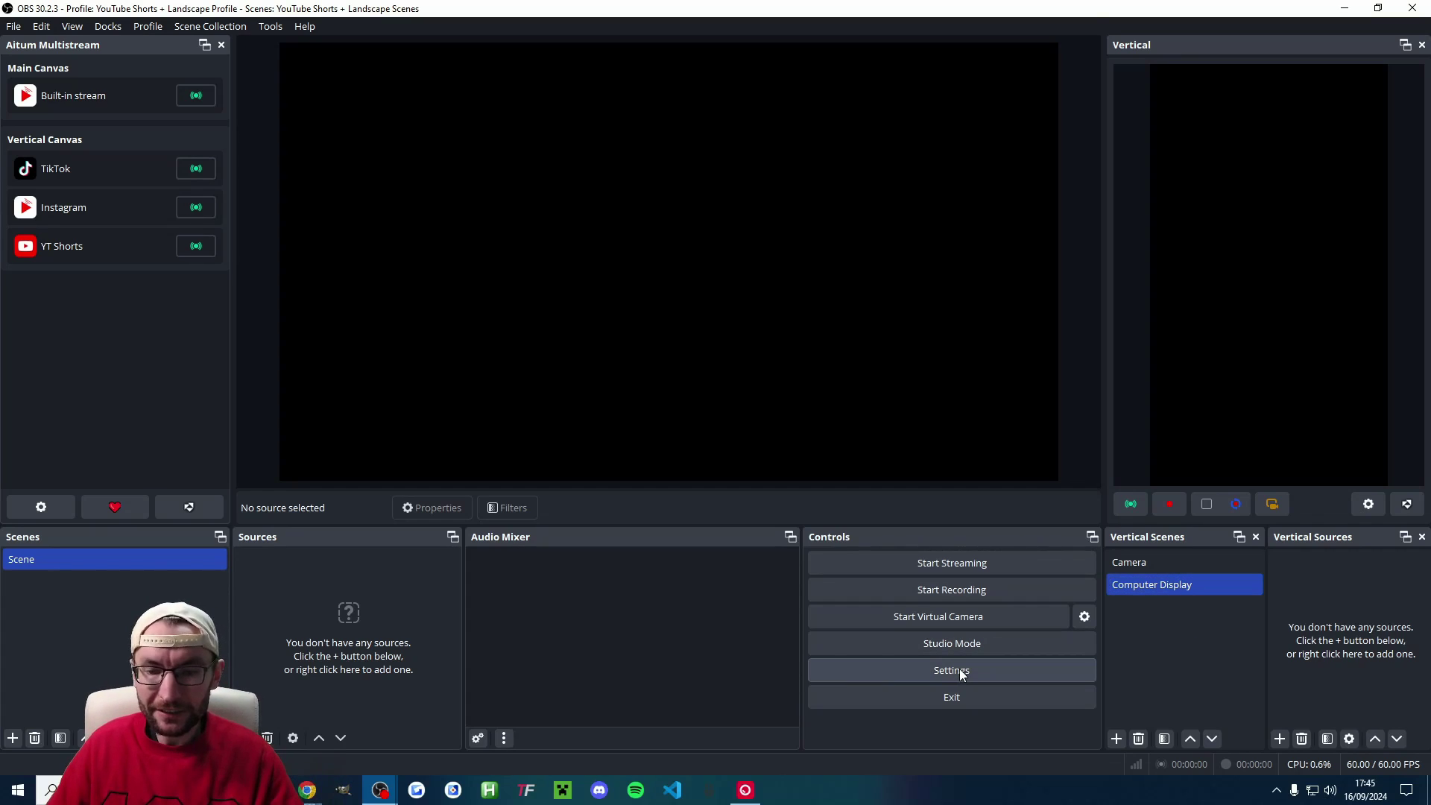
click(415, 244)
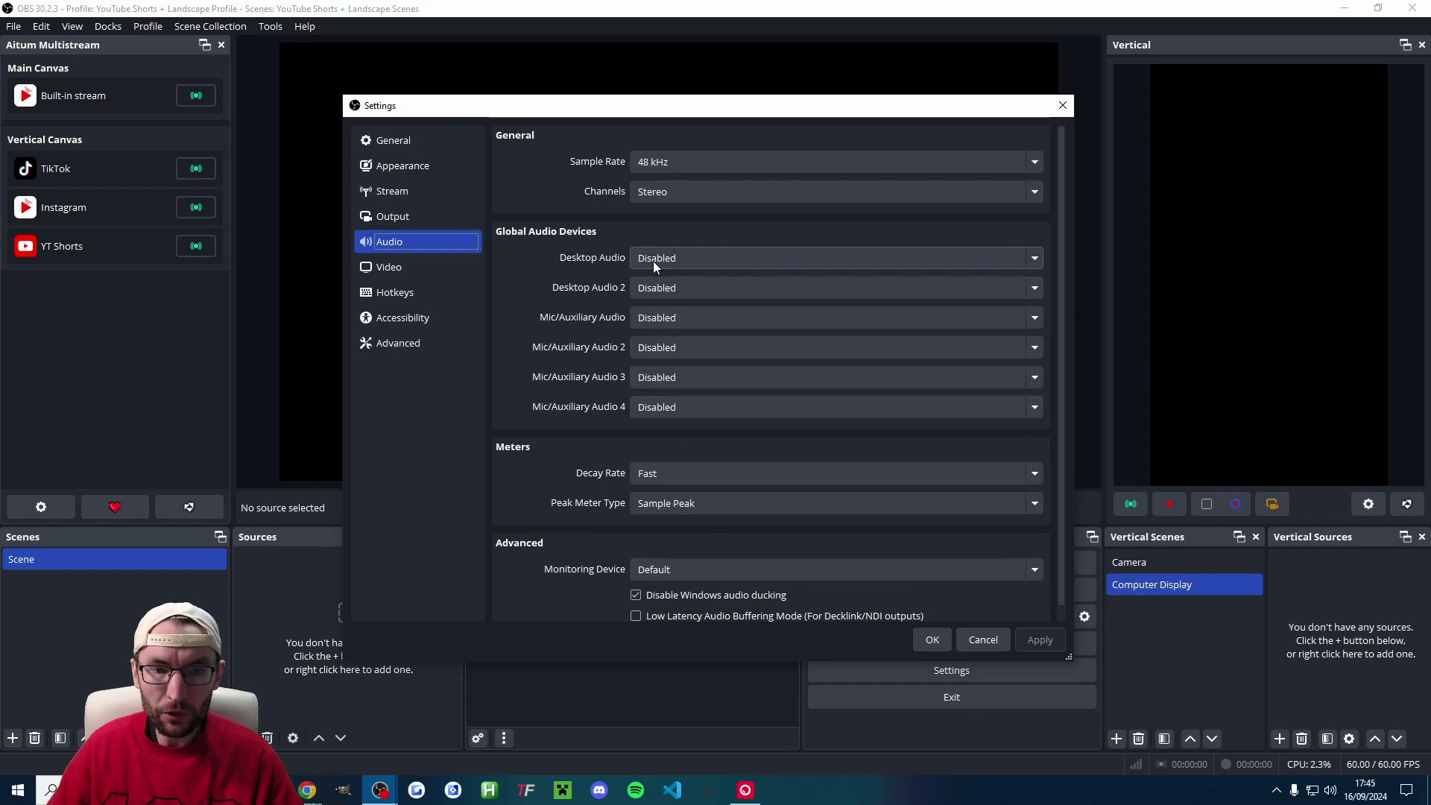
click(678, 261)
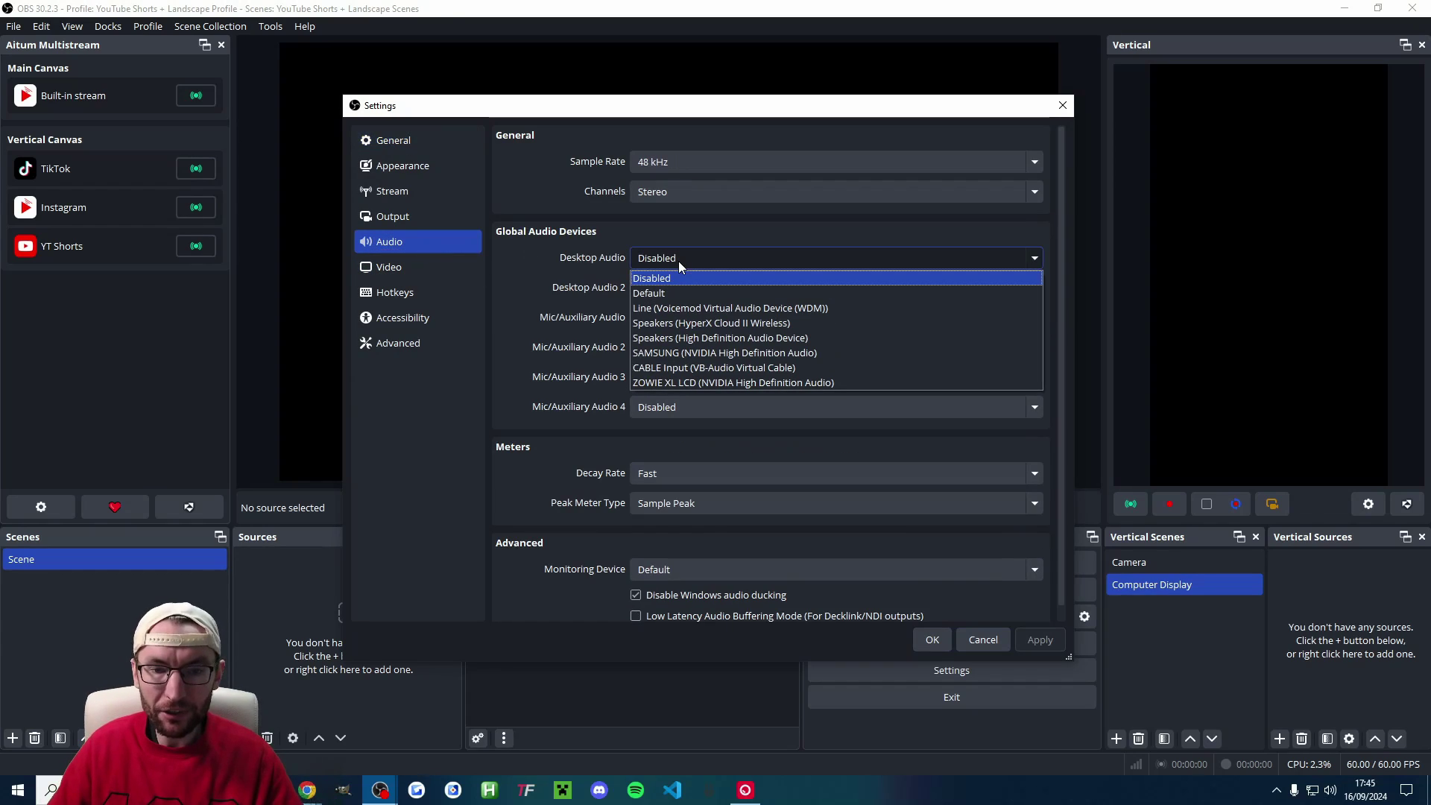
click(753, 325)
click(648, 317)
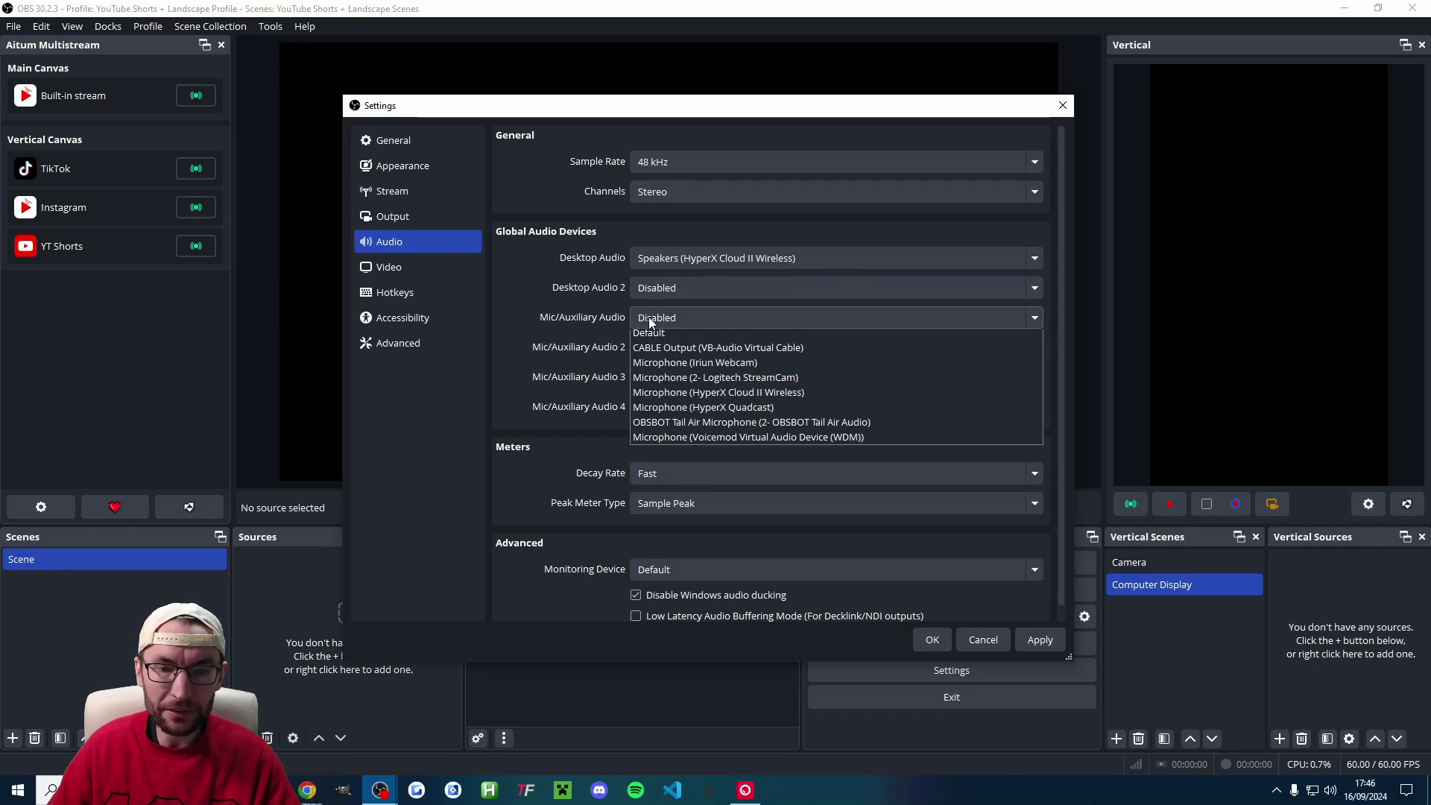
click(772, 427)
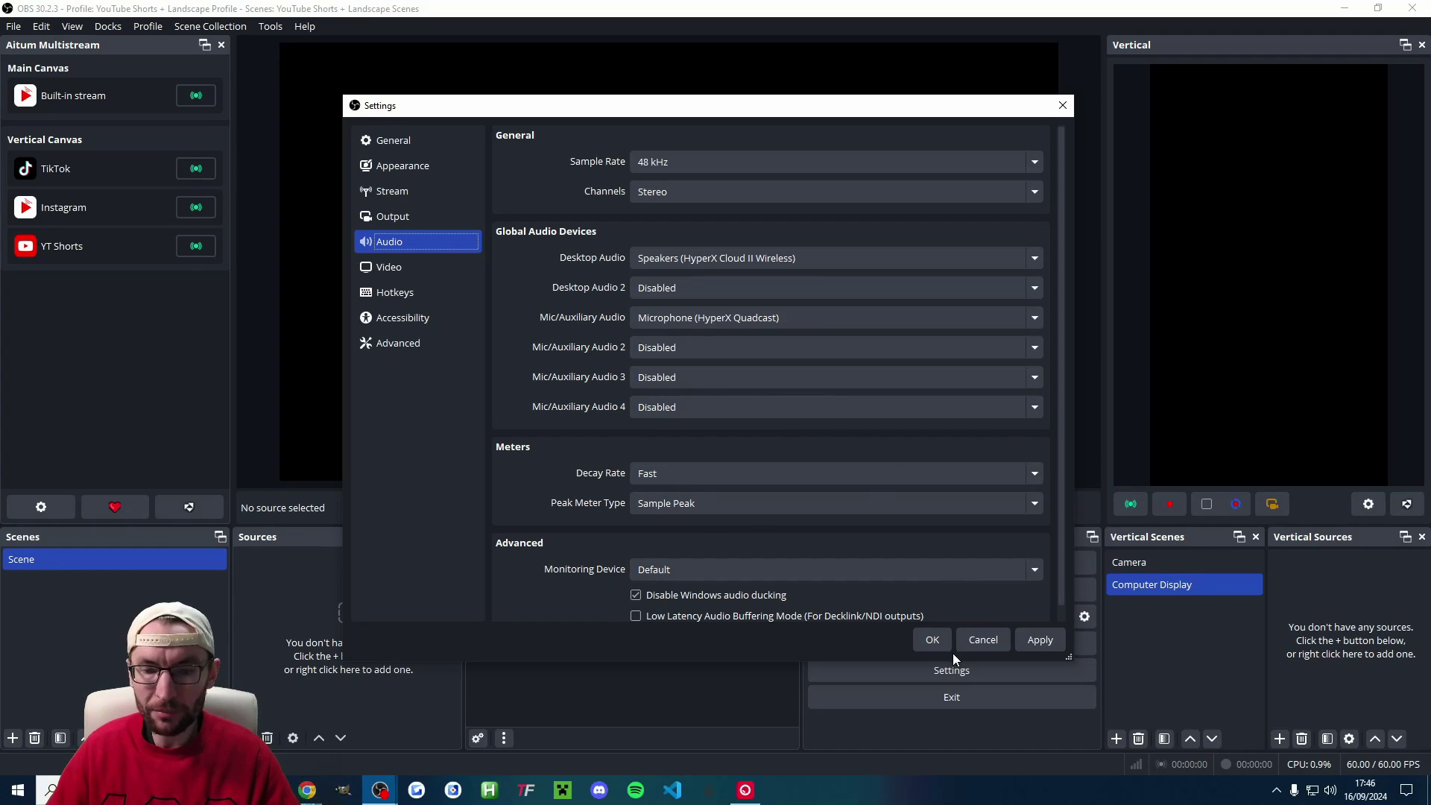
click(931, 641)
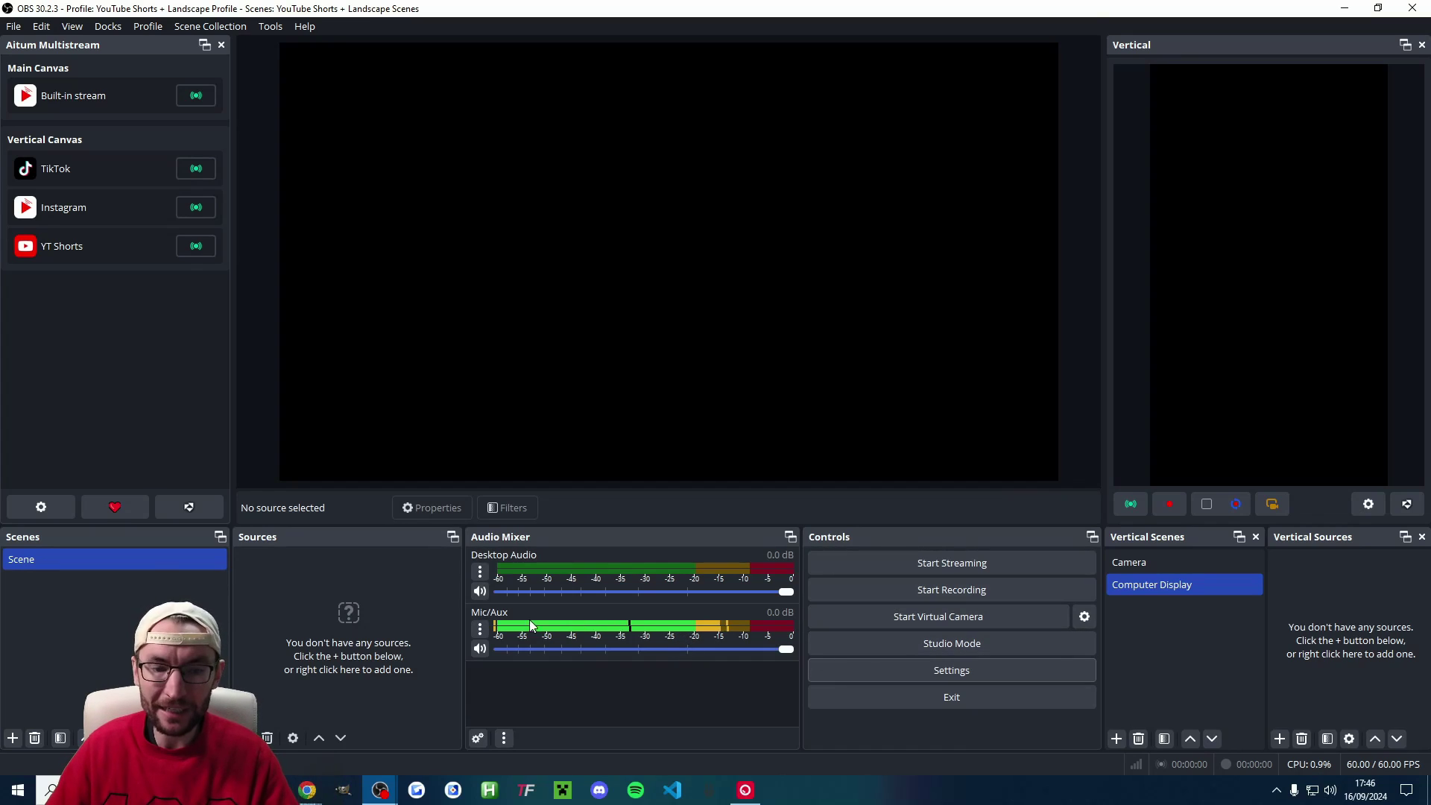
- Add a Noise Suppression filter to the Mic/Aux channel
click(480, 630)
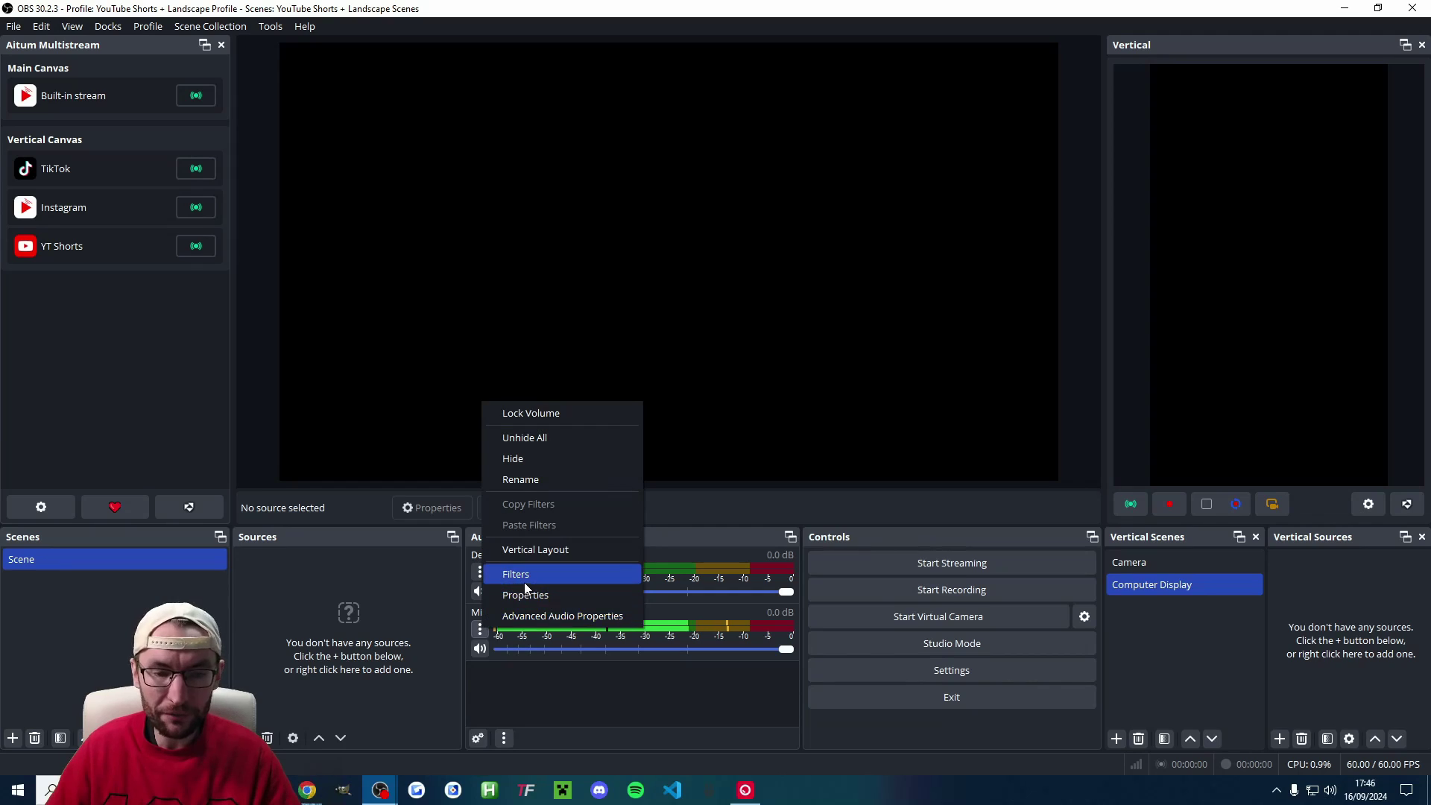
click(522, 579)
click(406, 638)
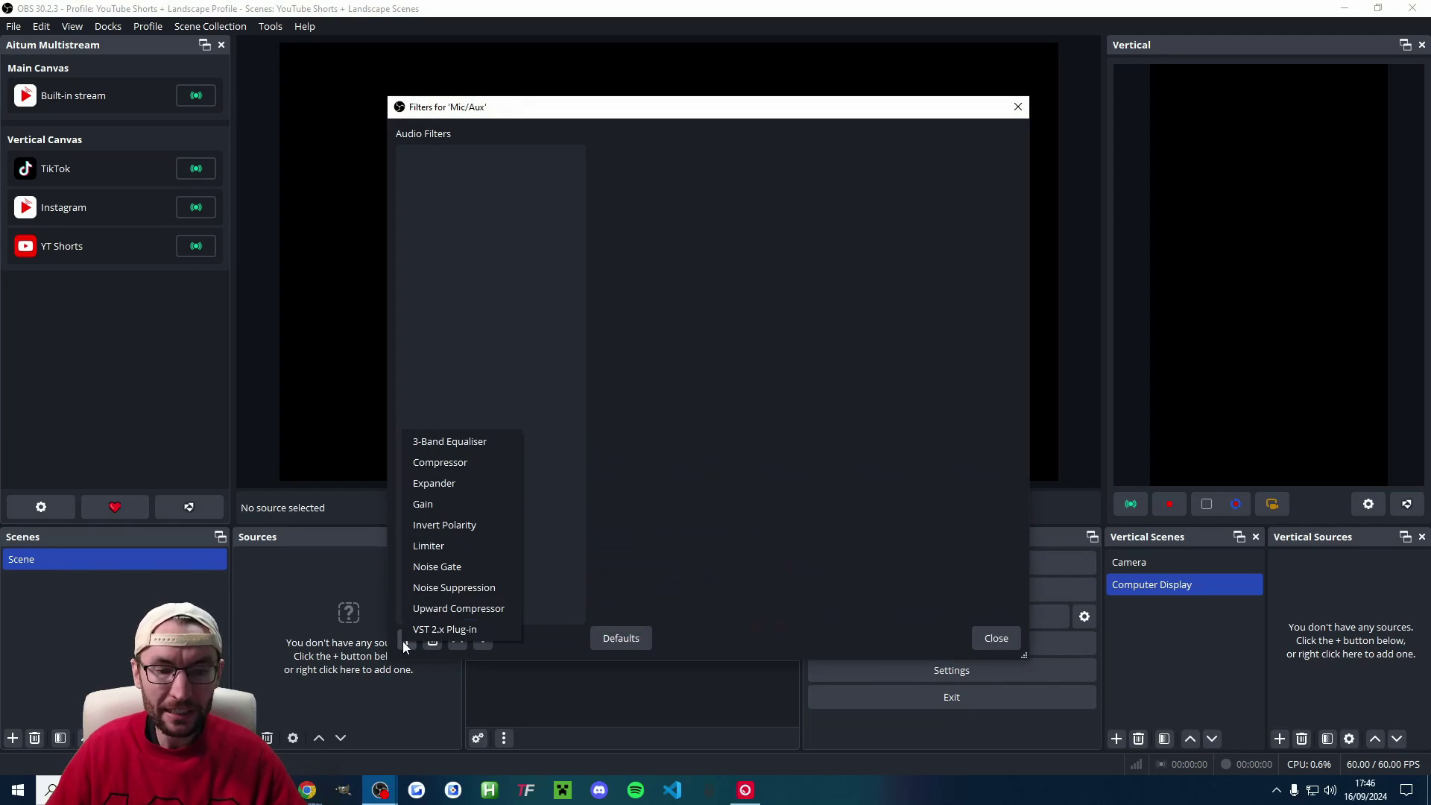
click(453, 587)
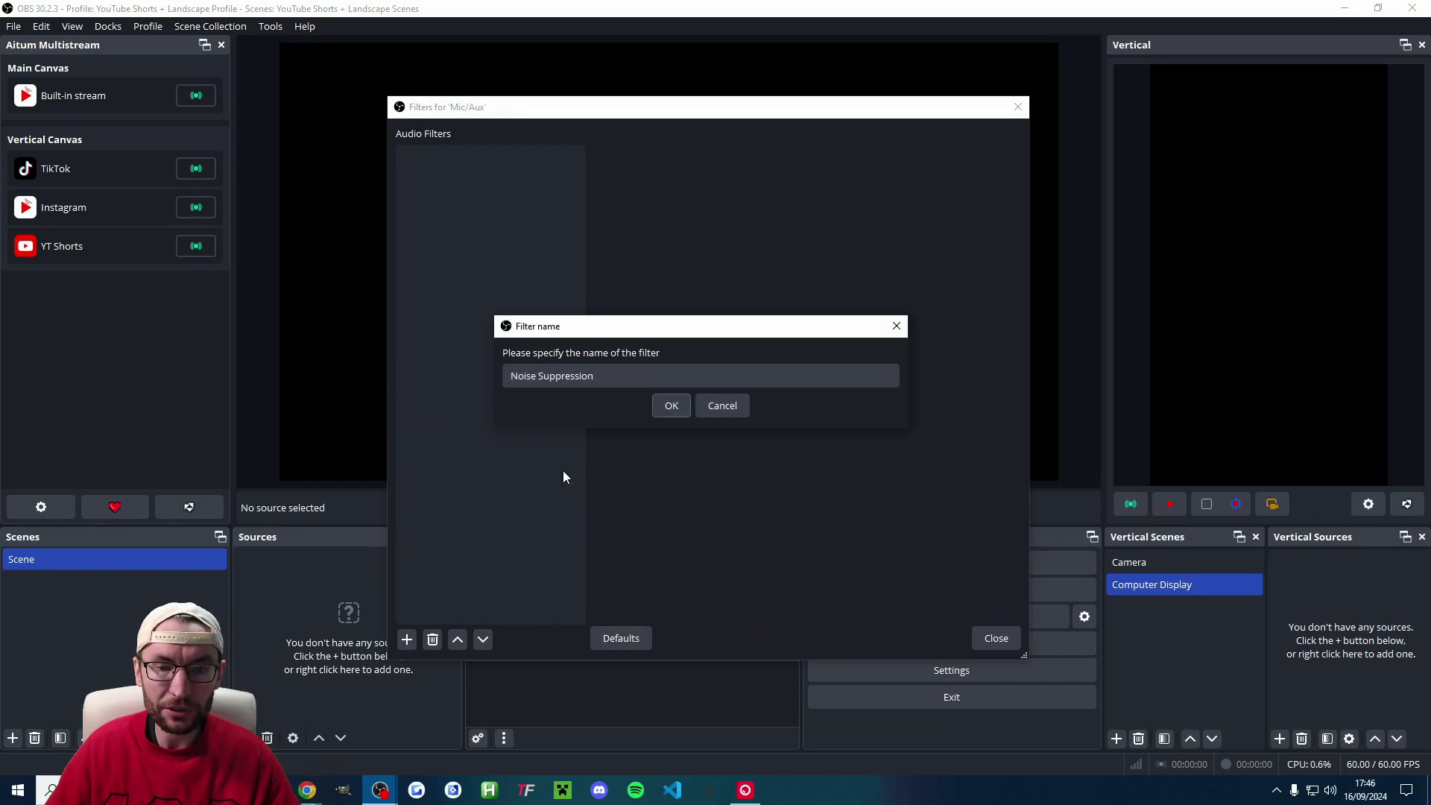
click(676, 406)
- Keep RNNoise as the suppression method, then switch to the vertical Camera scene
click(763, 160)
click(611, 209)
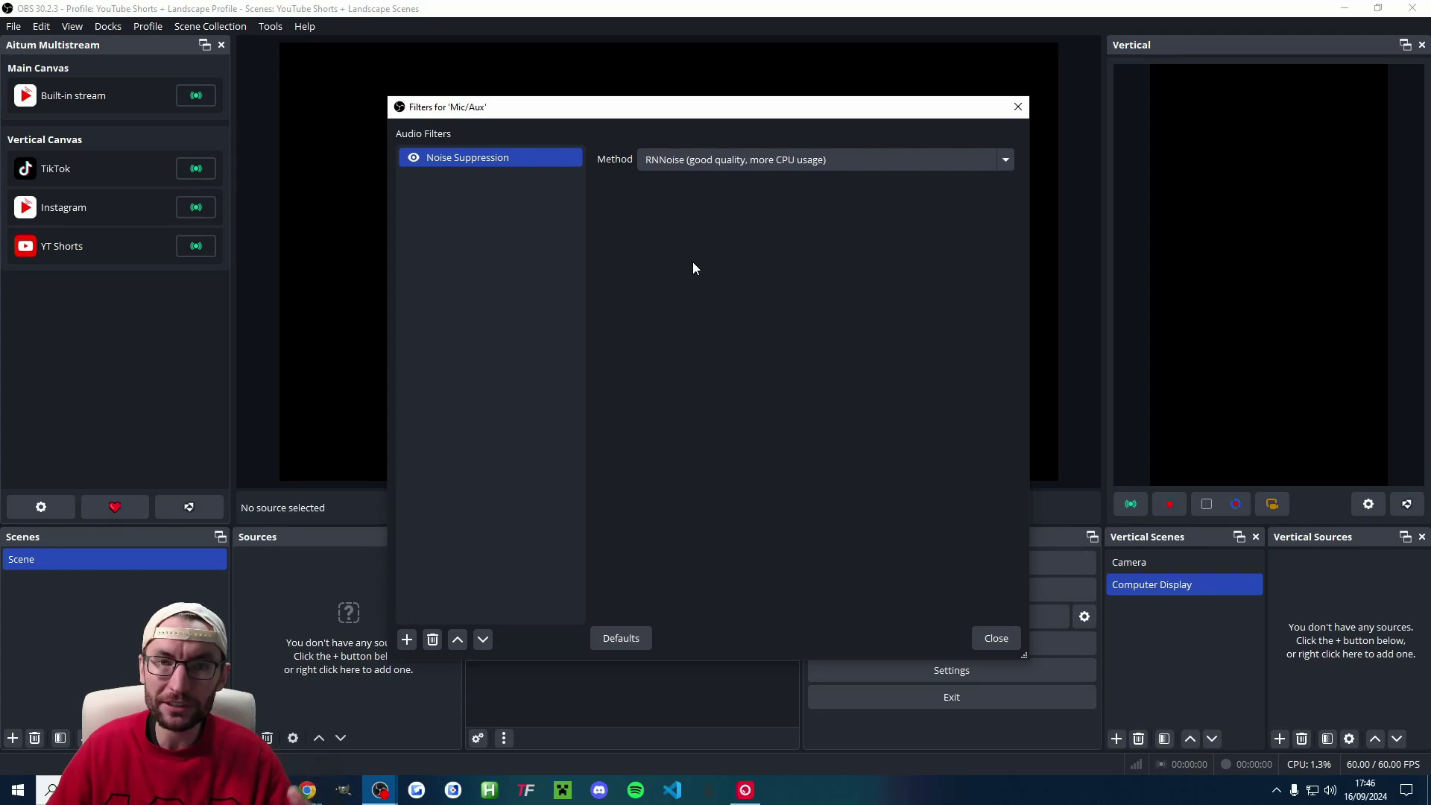
click(766, 161)
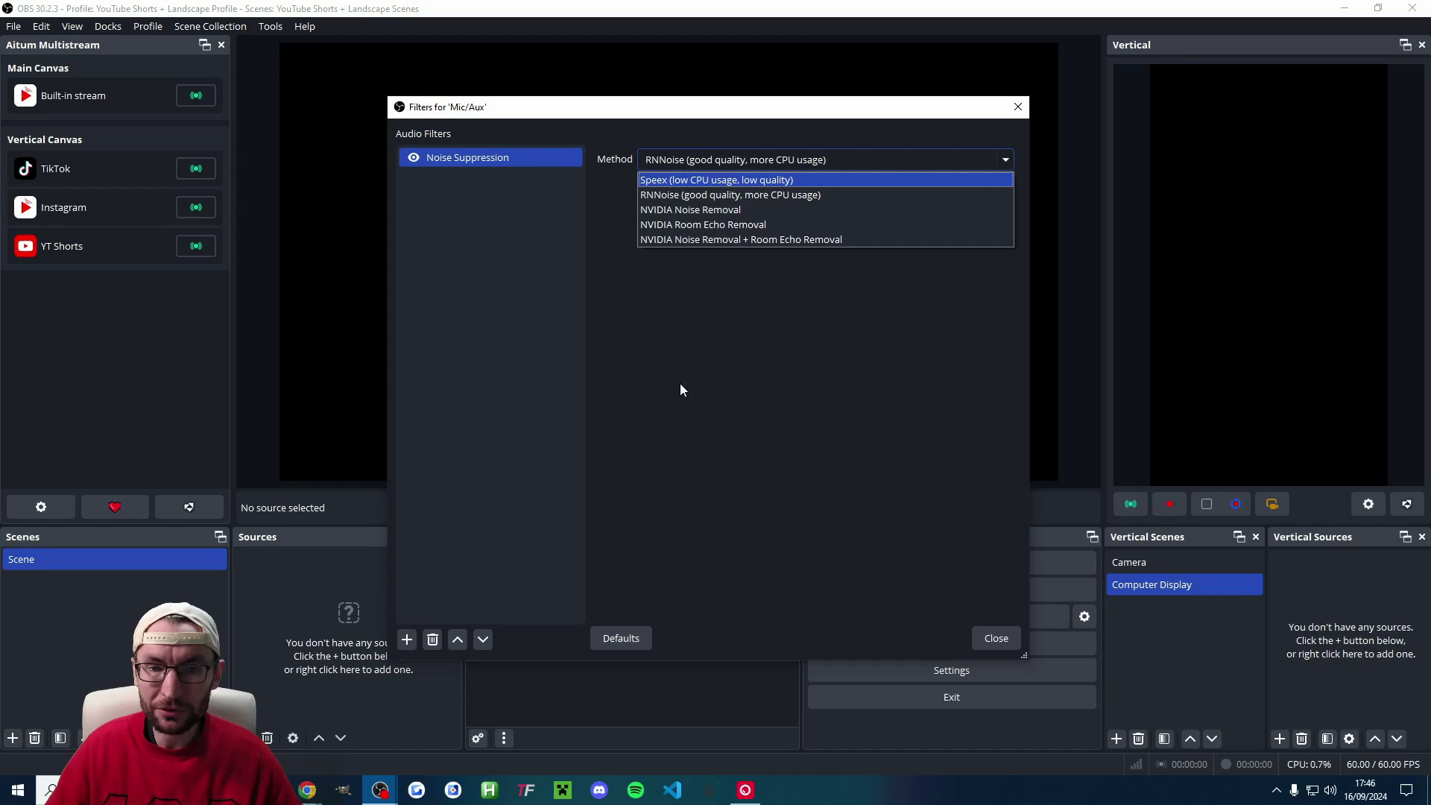
click(709, 197)
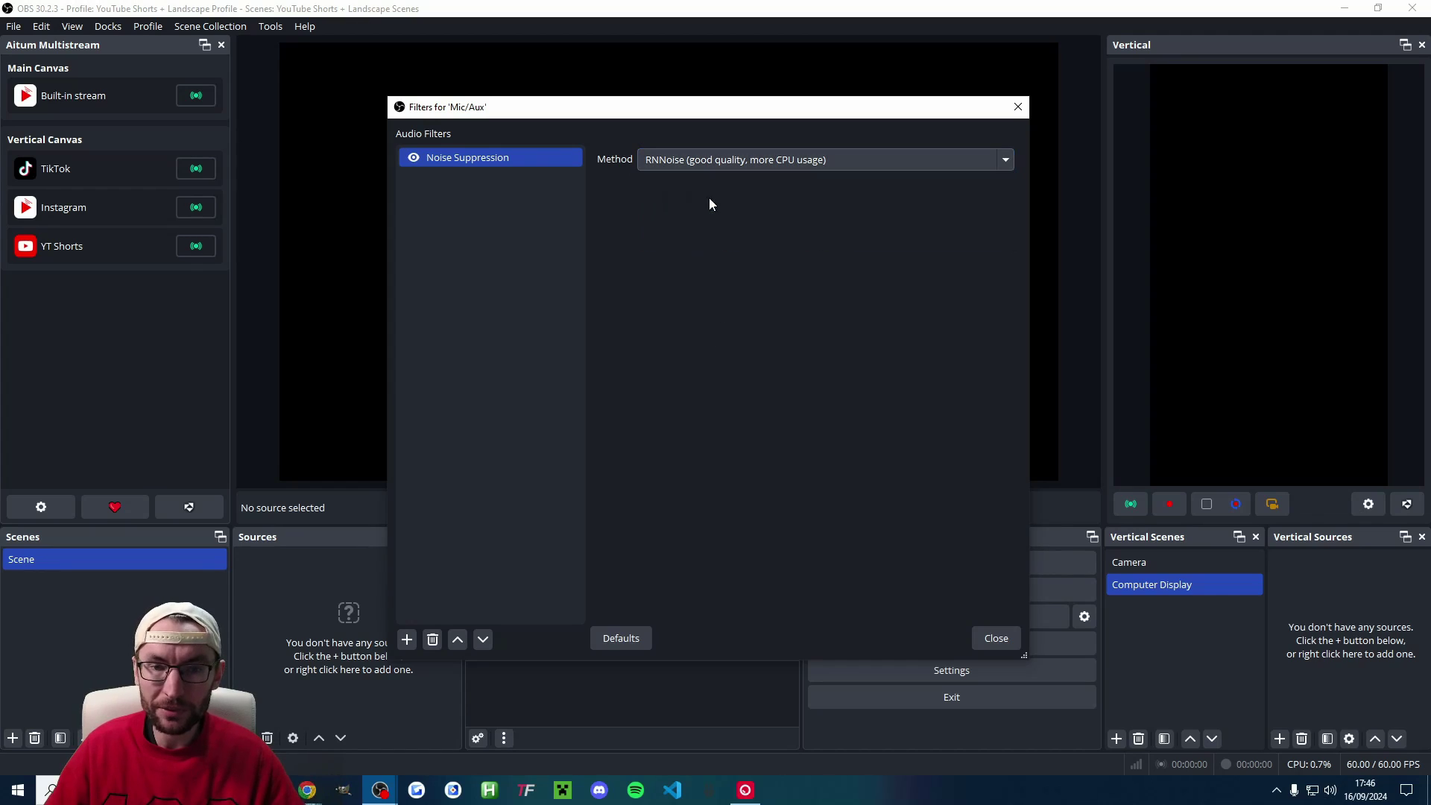
click(1000, 642)
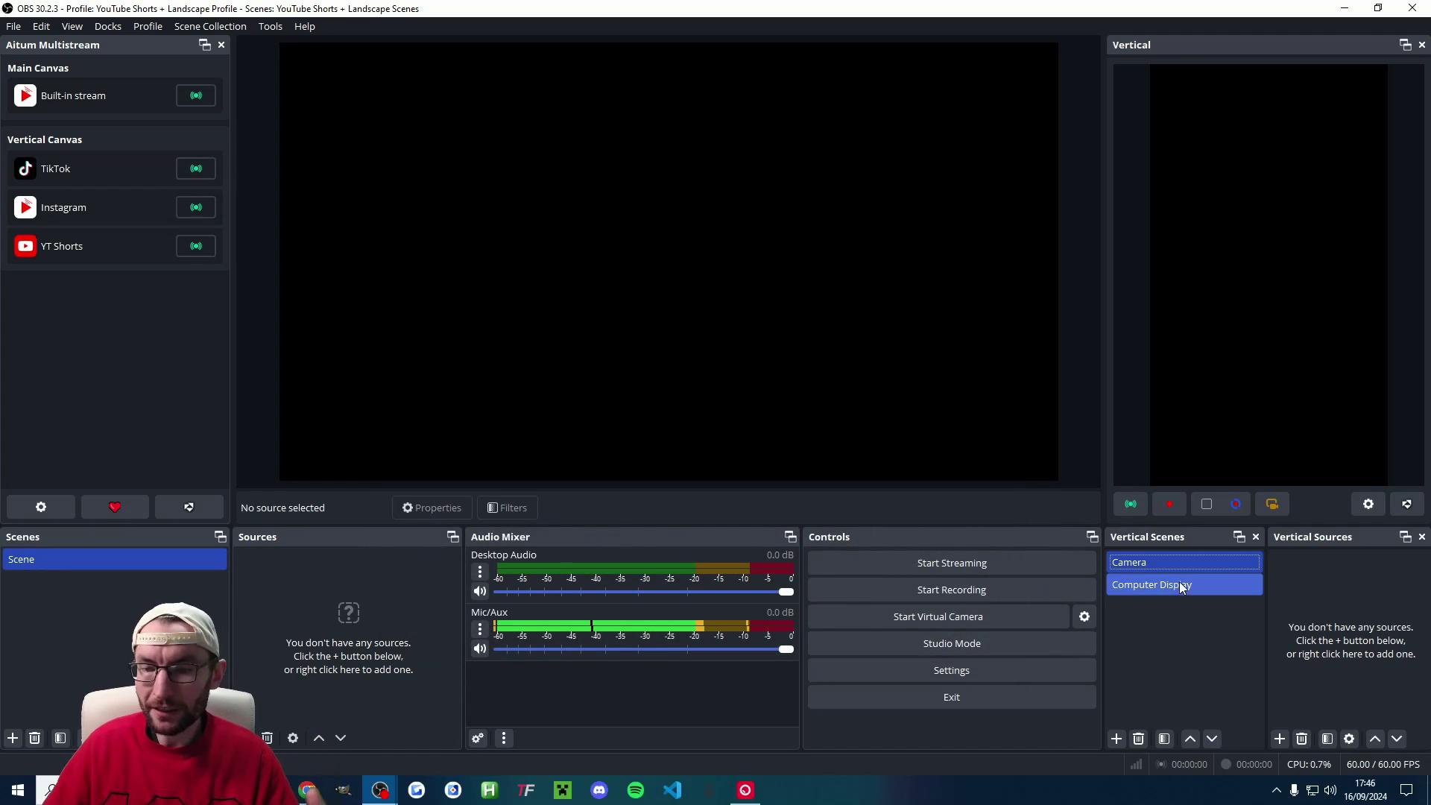
click(1159, 570)
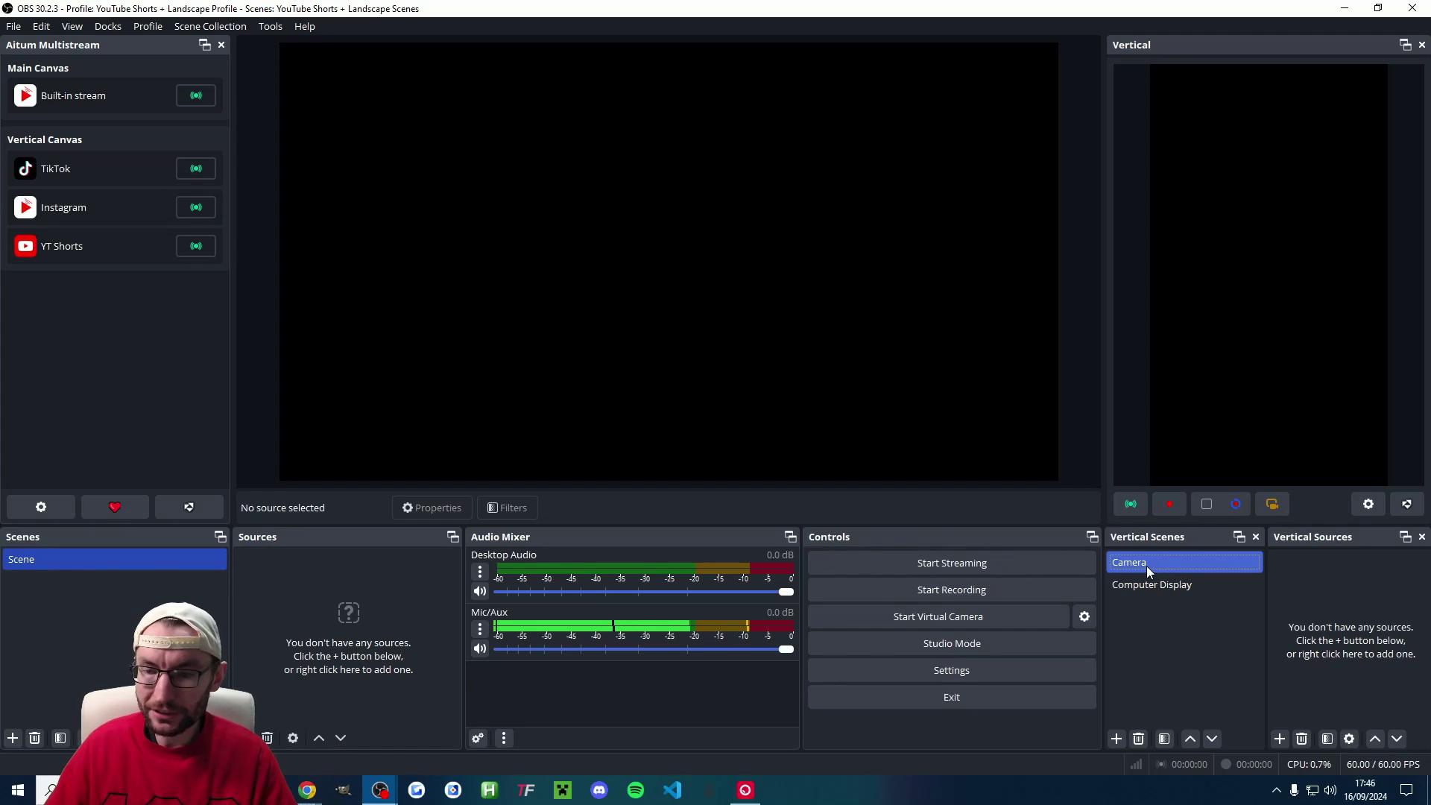
- Add a new Video Capture Device source using the OBSBOT Tail Air Camera
click(1280, 738)
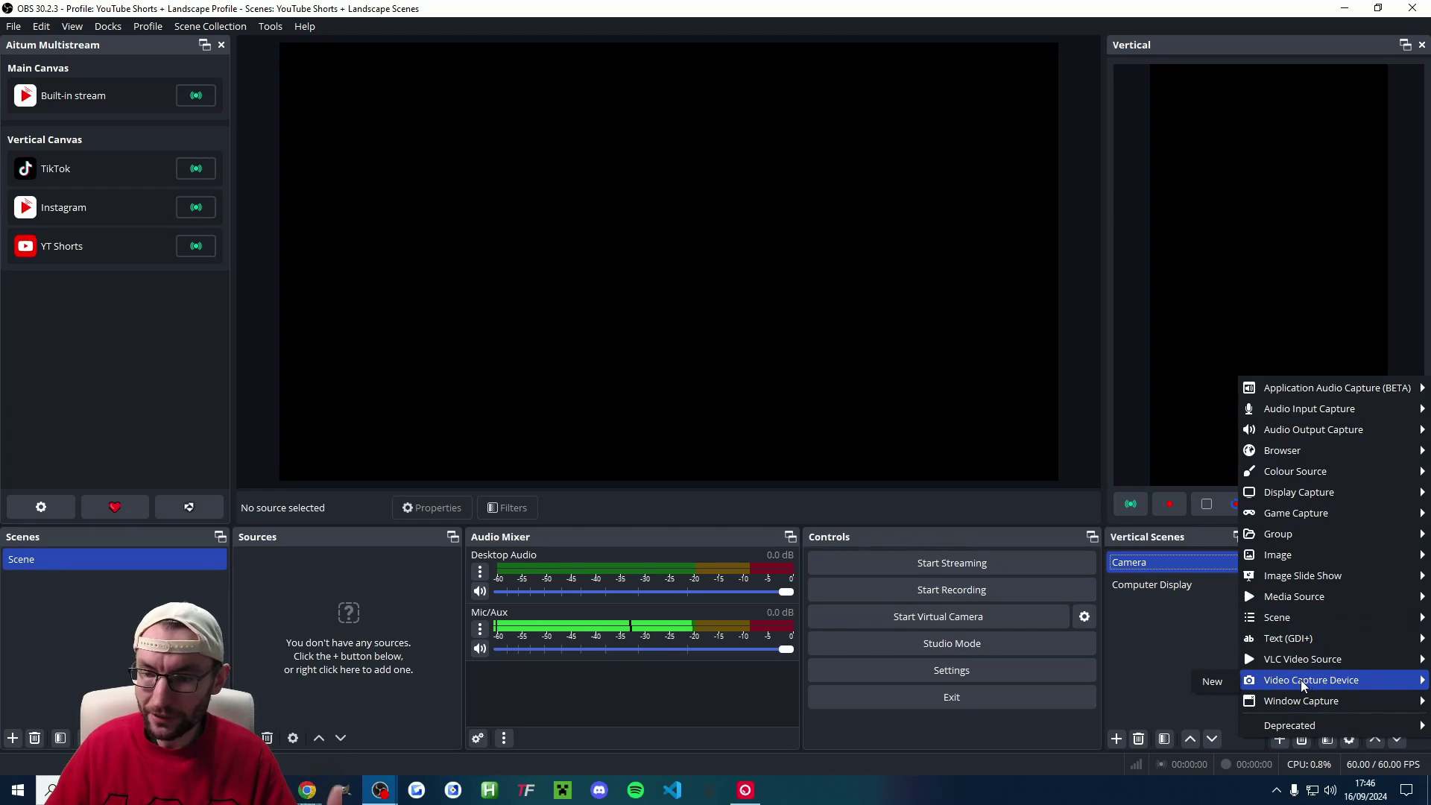
click(1219, 688)
click(678, 394)
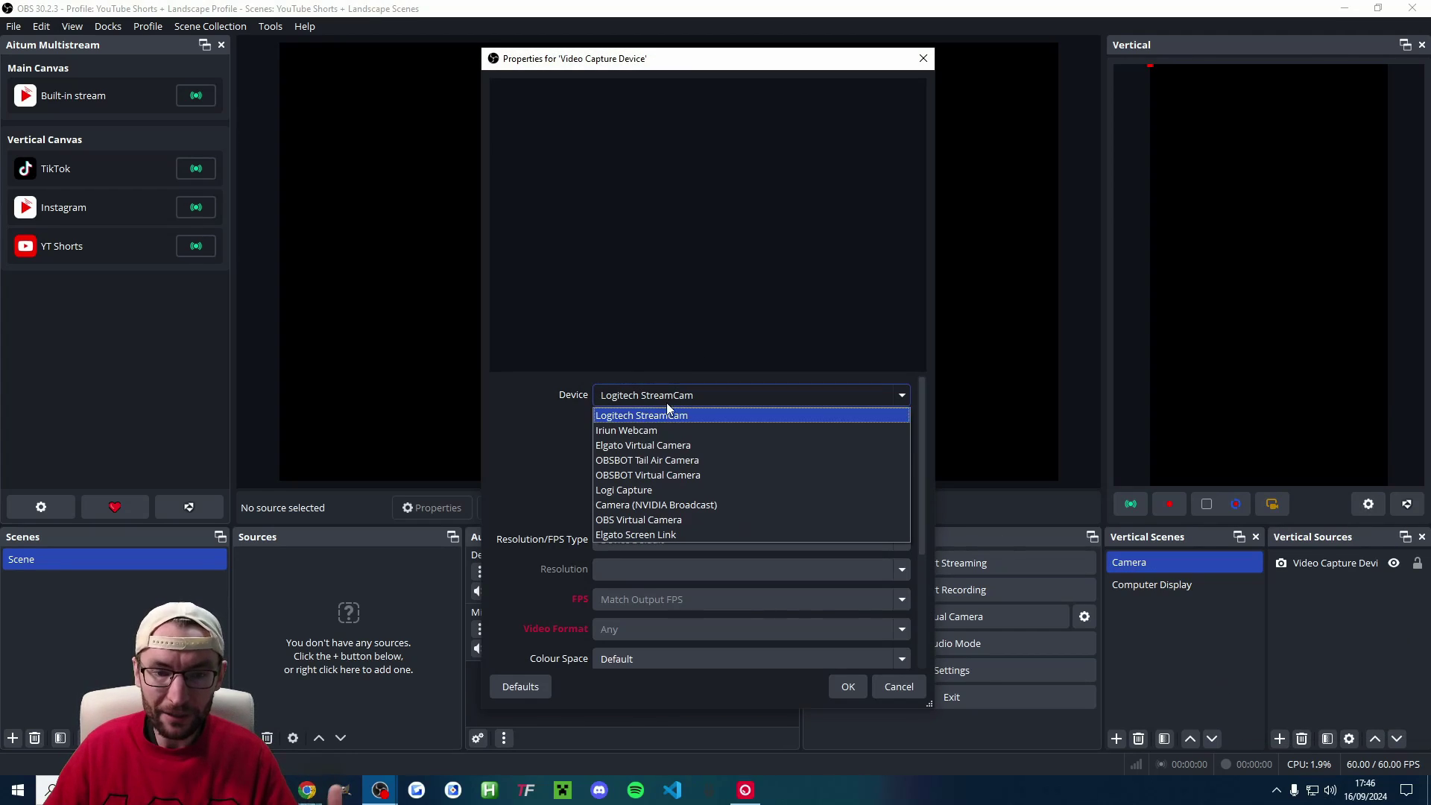
click(686, 460)
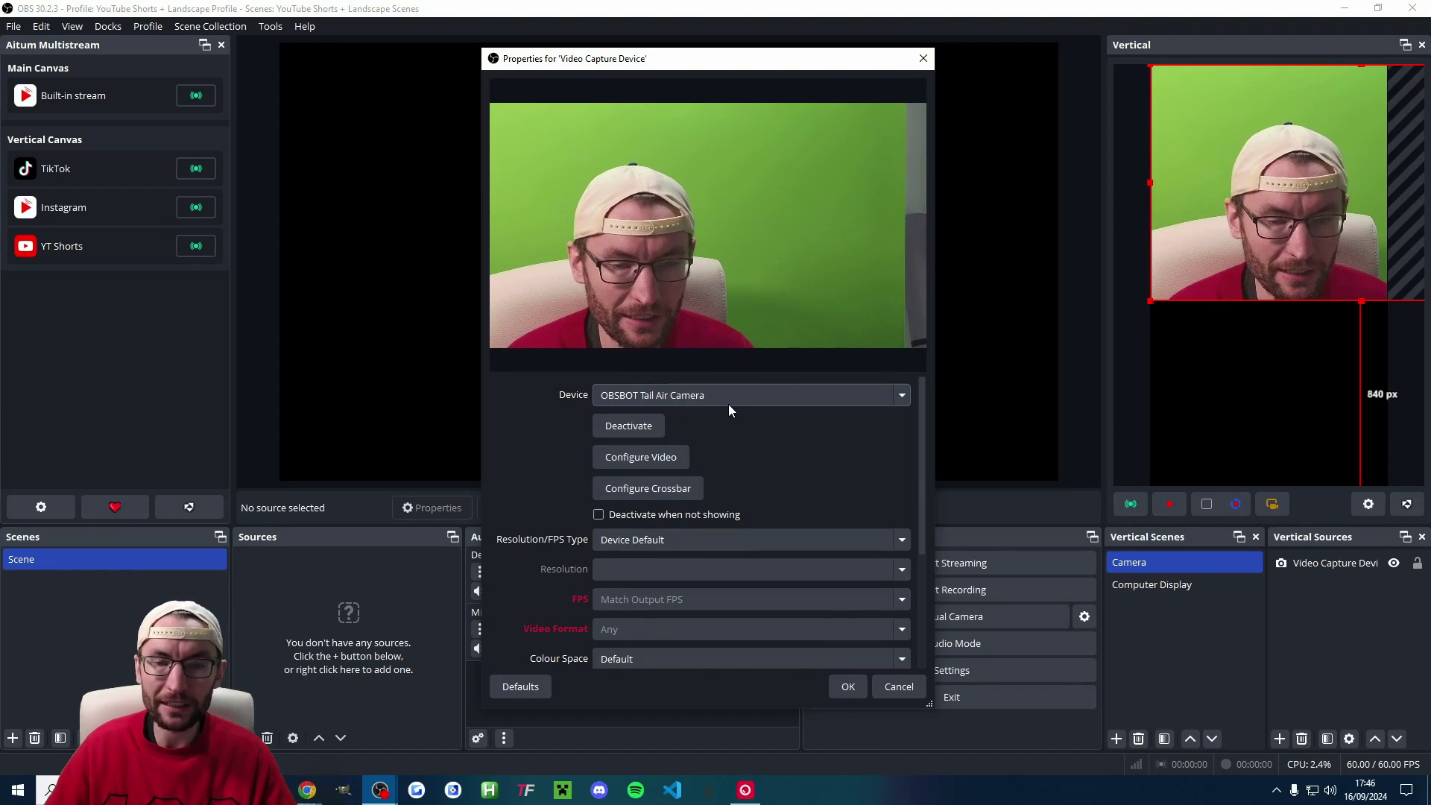
- Set the camera to a custom 3840x2160 resolution at 30 FPS and confirm
scroll(578, 513, down, 1)
click(616, 494)
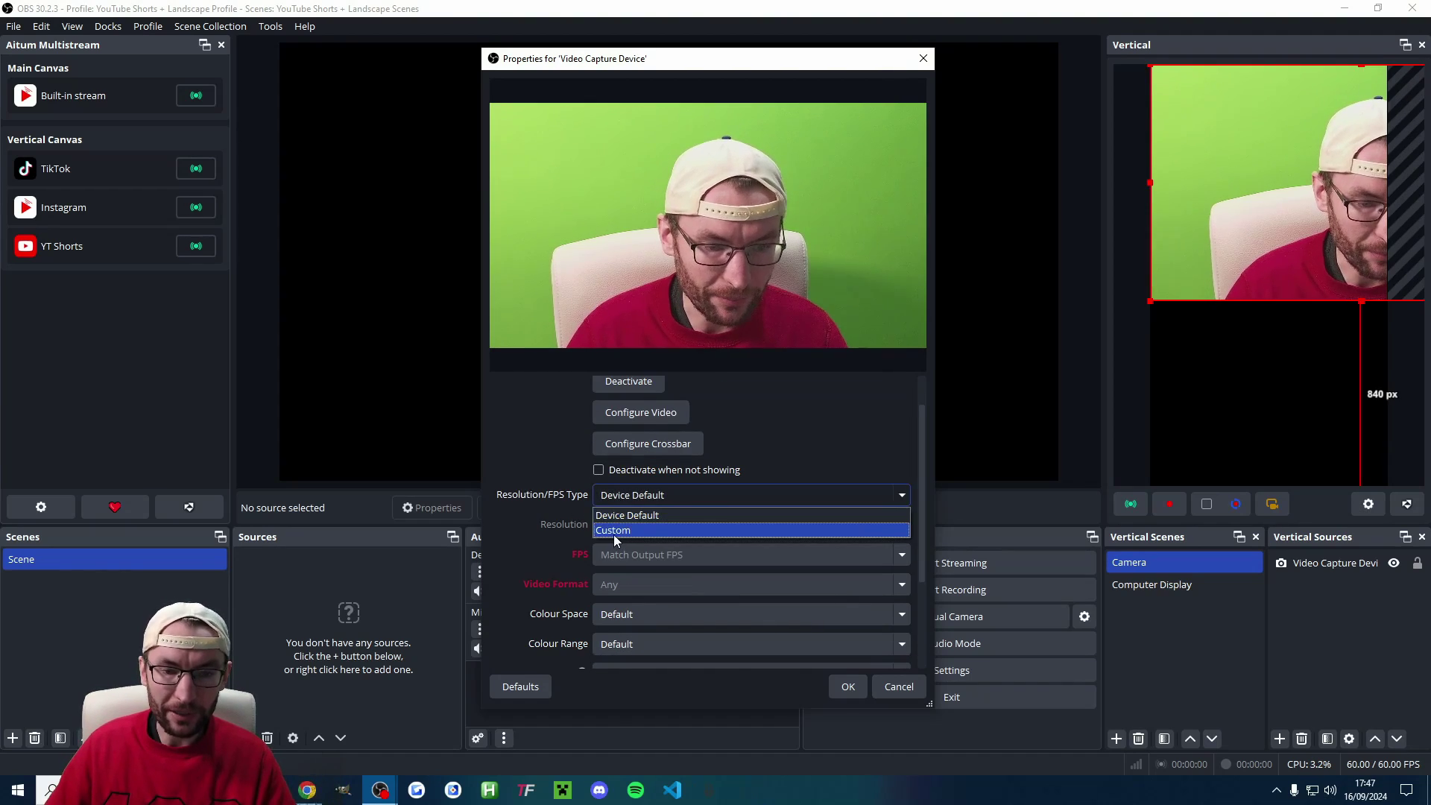
click(613, 534)
click(901, 524)
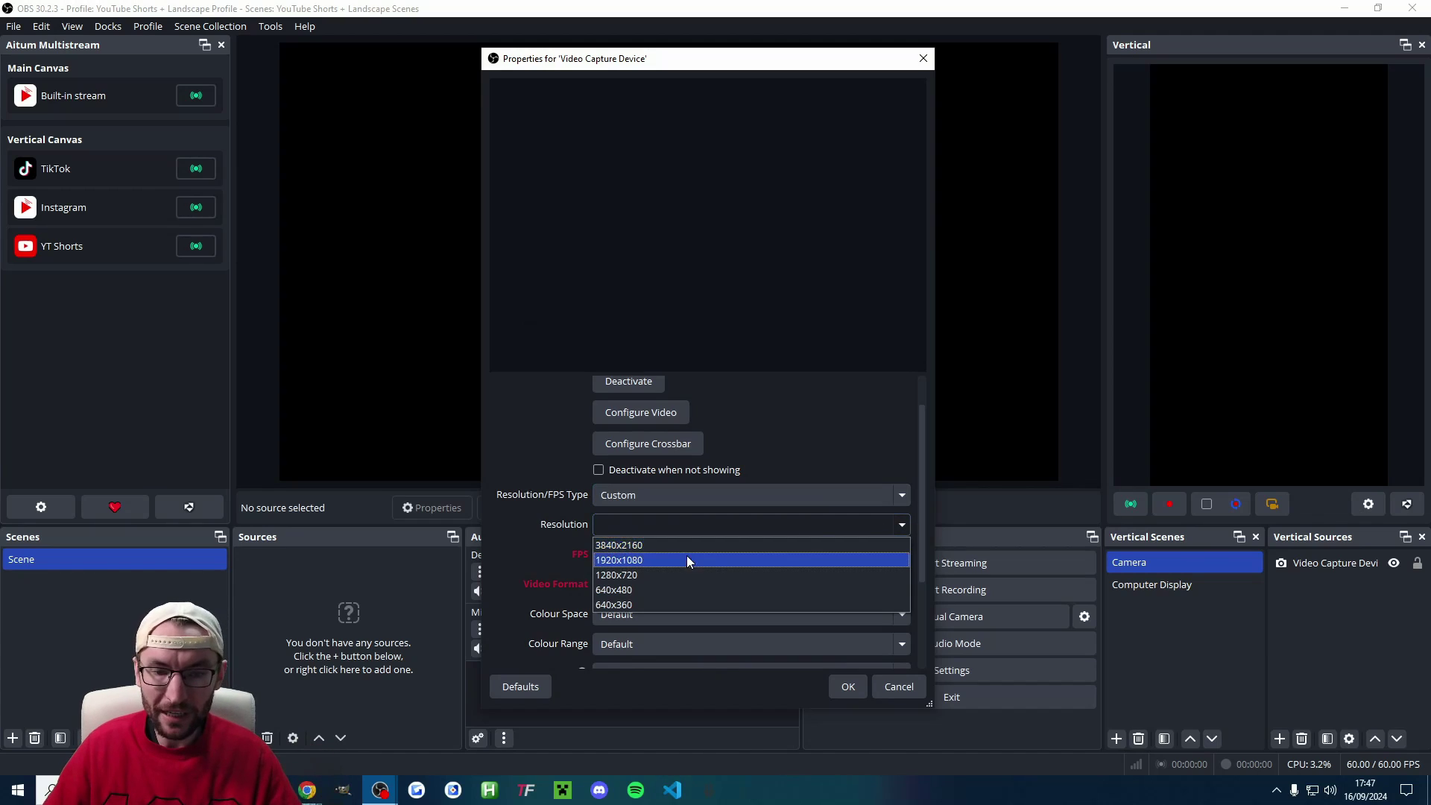
click(651, 551)
click(641, 557)
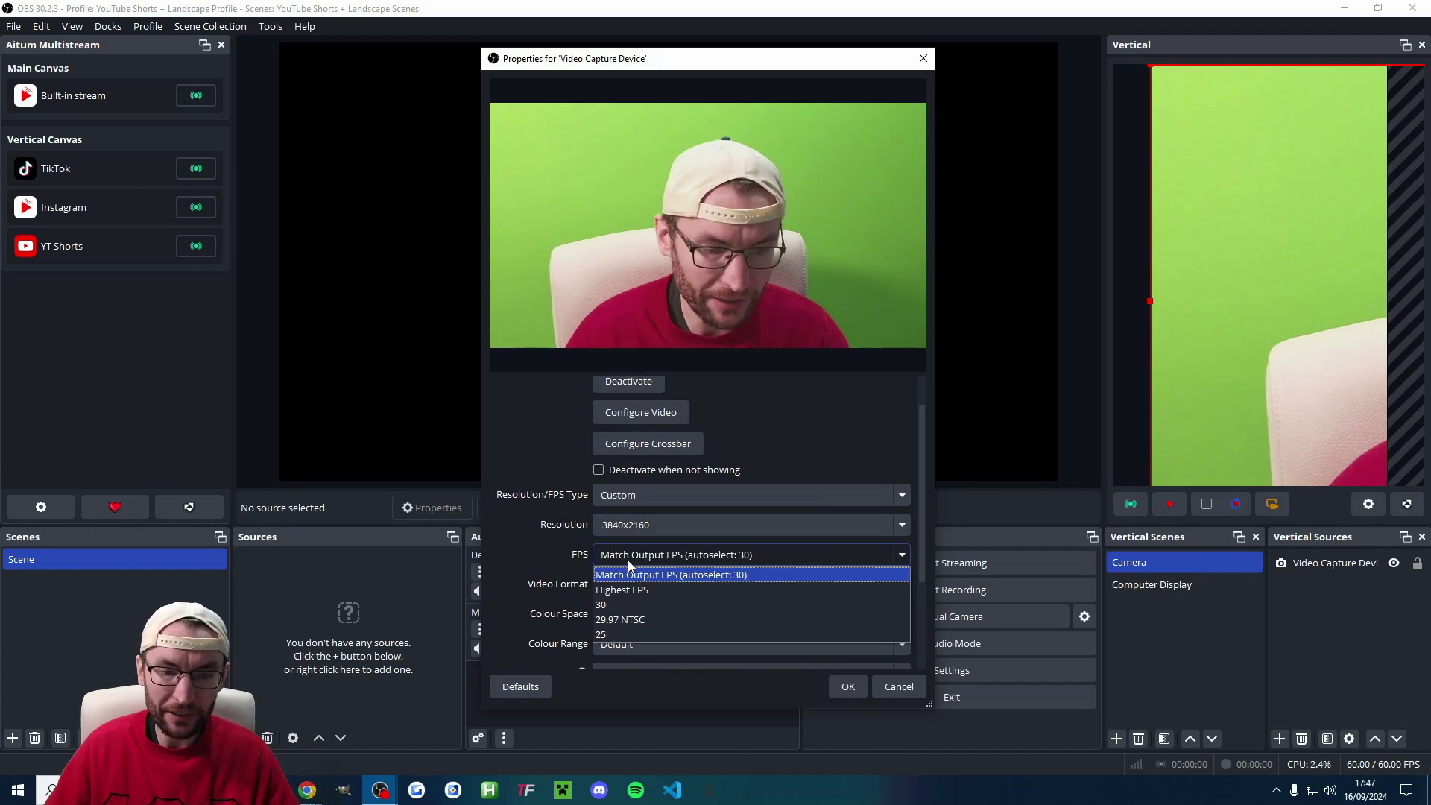
click(619, 611)
scroll(541, 534, down, 4)
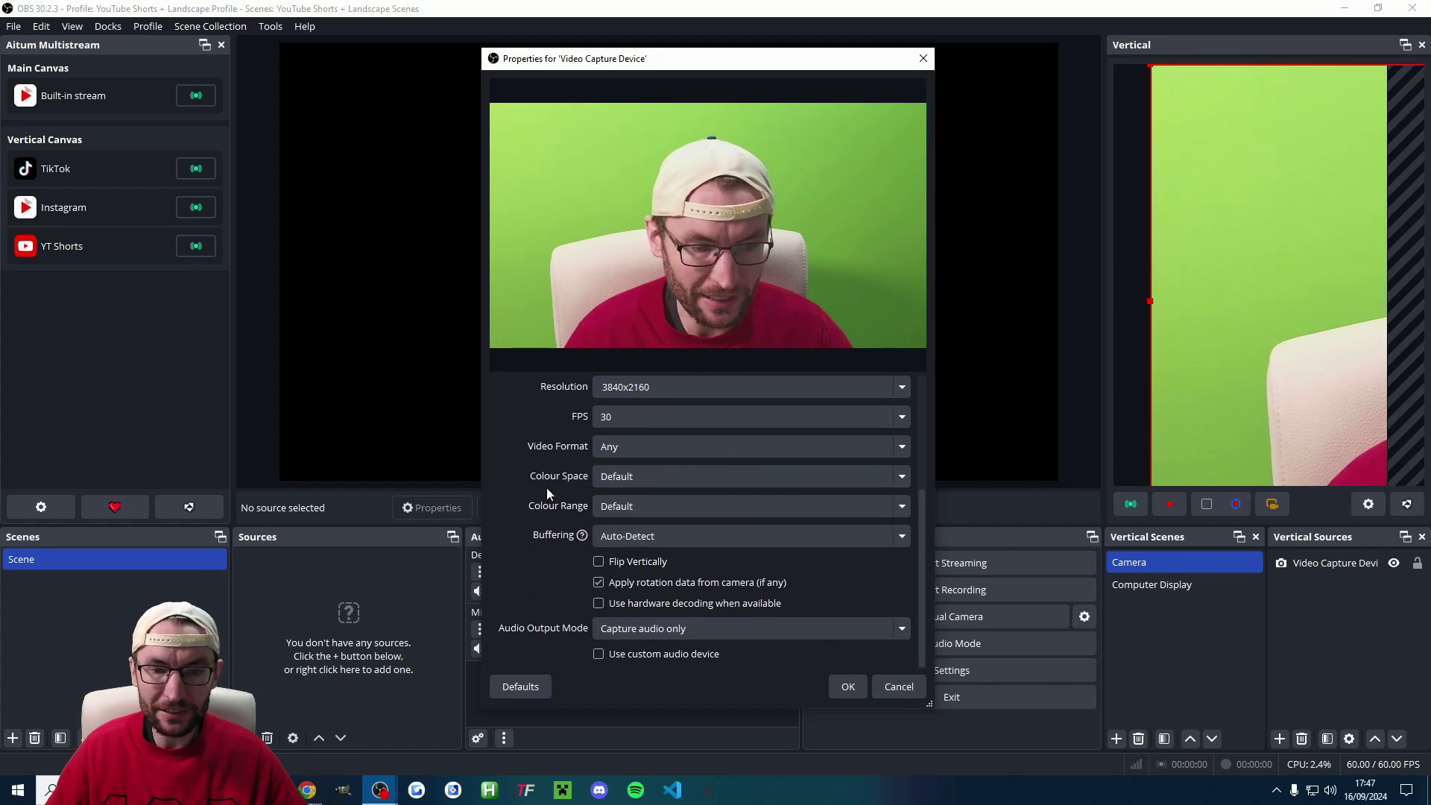
click(849, 687)
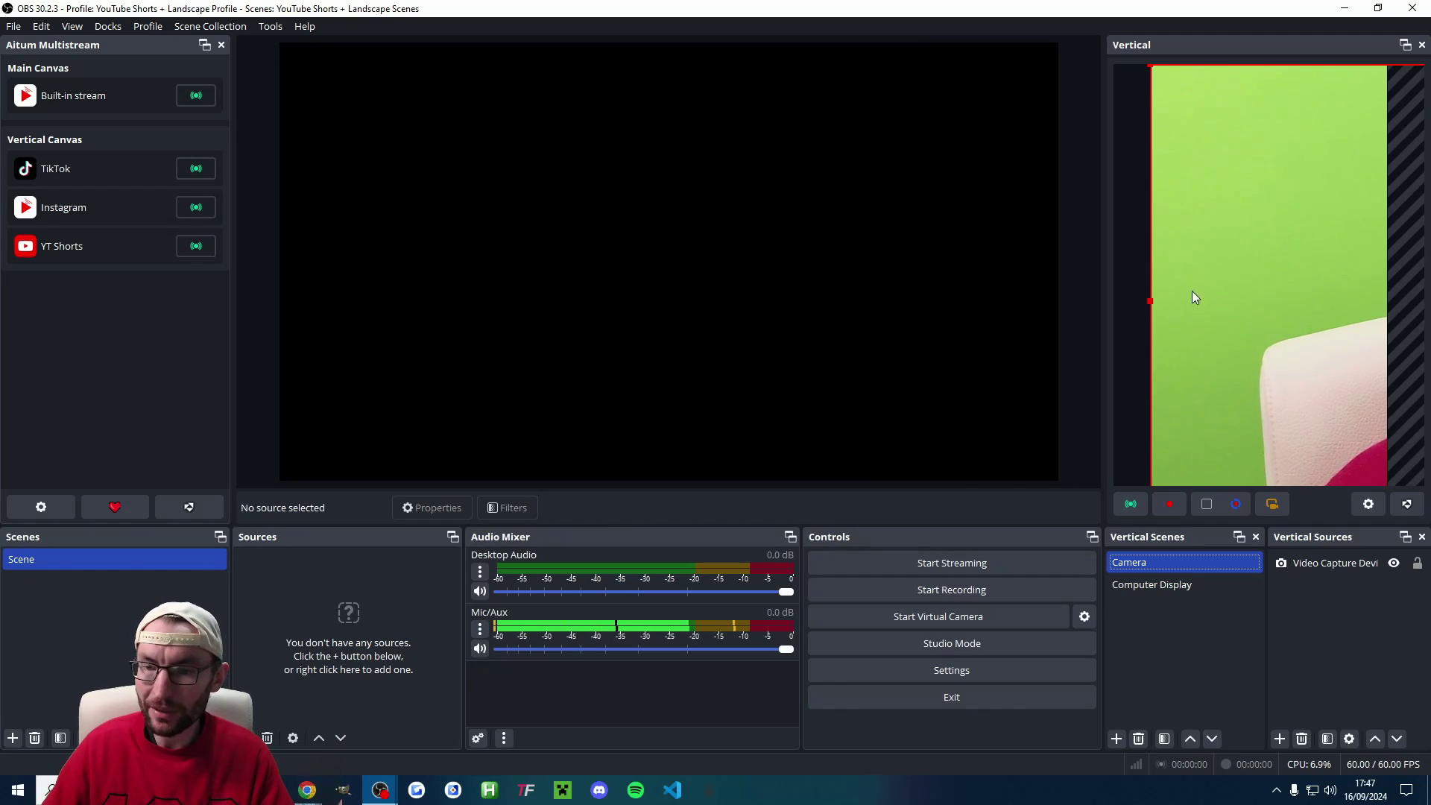
- Enlarge the camera in the vertical preview so it fills the canvas top to bottom
click(1321, 570)
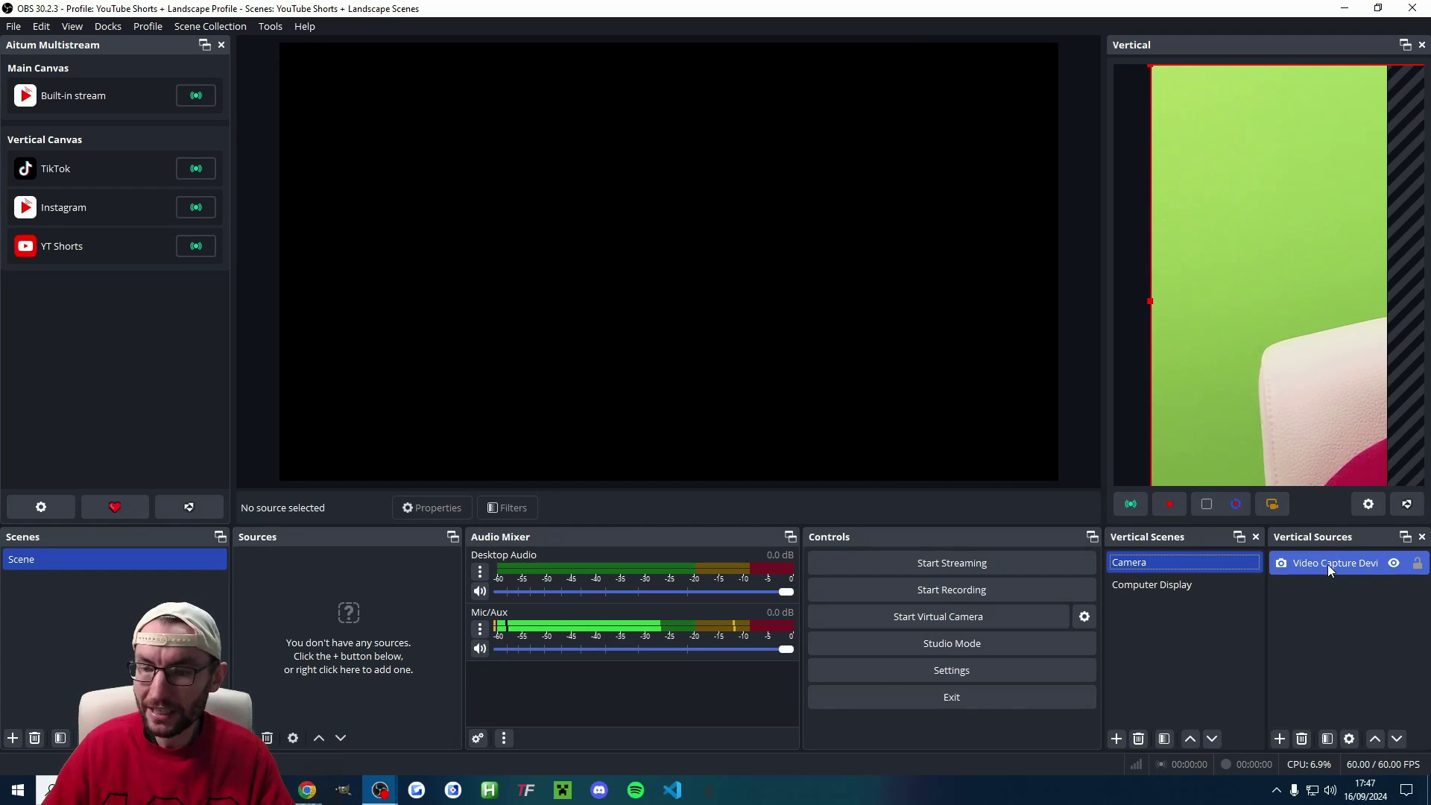
click(1281, 446)
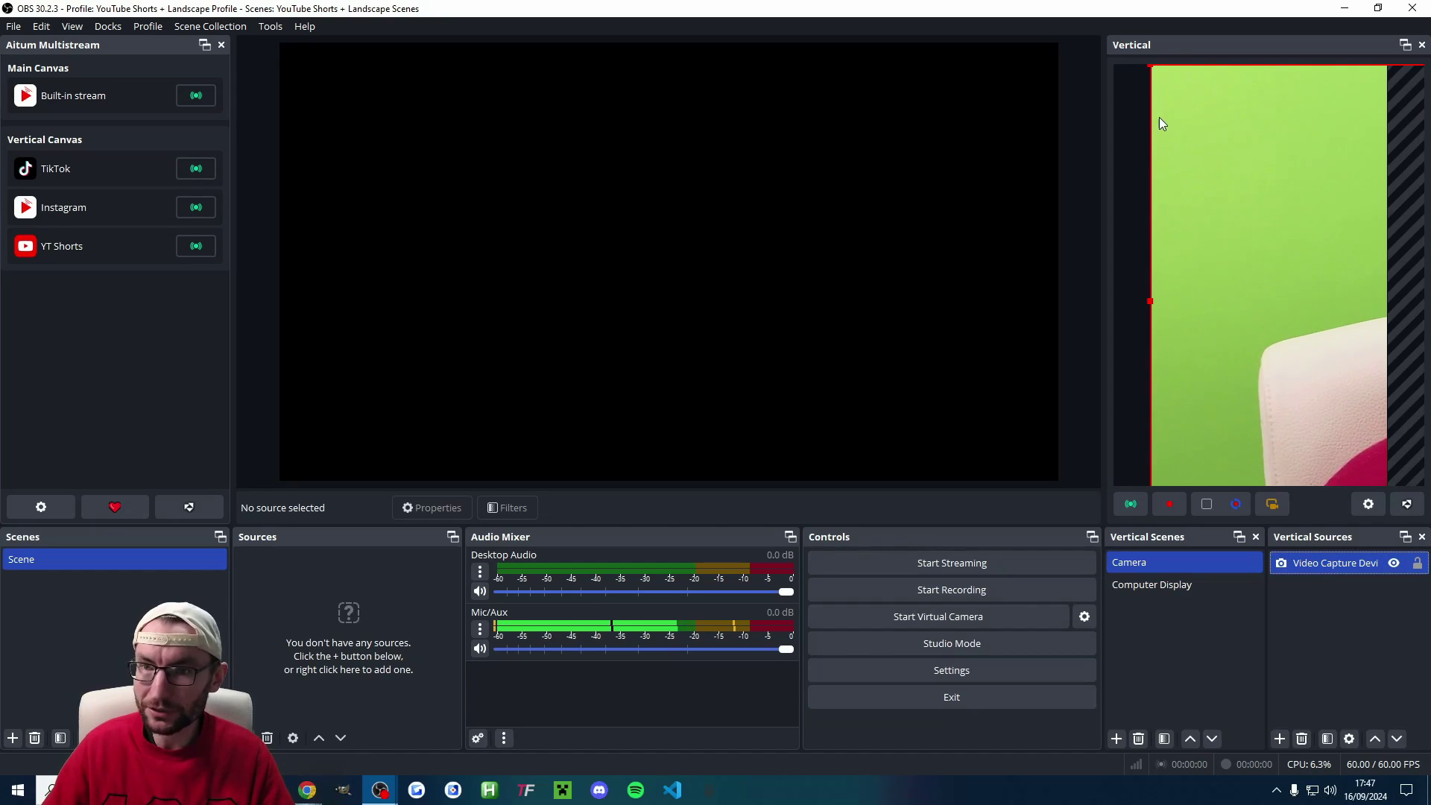
drag(1147, 301, 1281, 393)
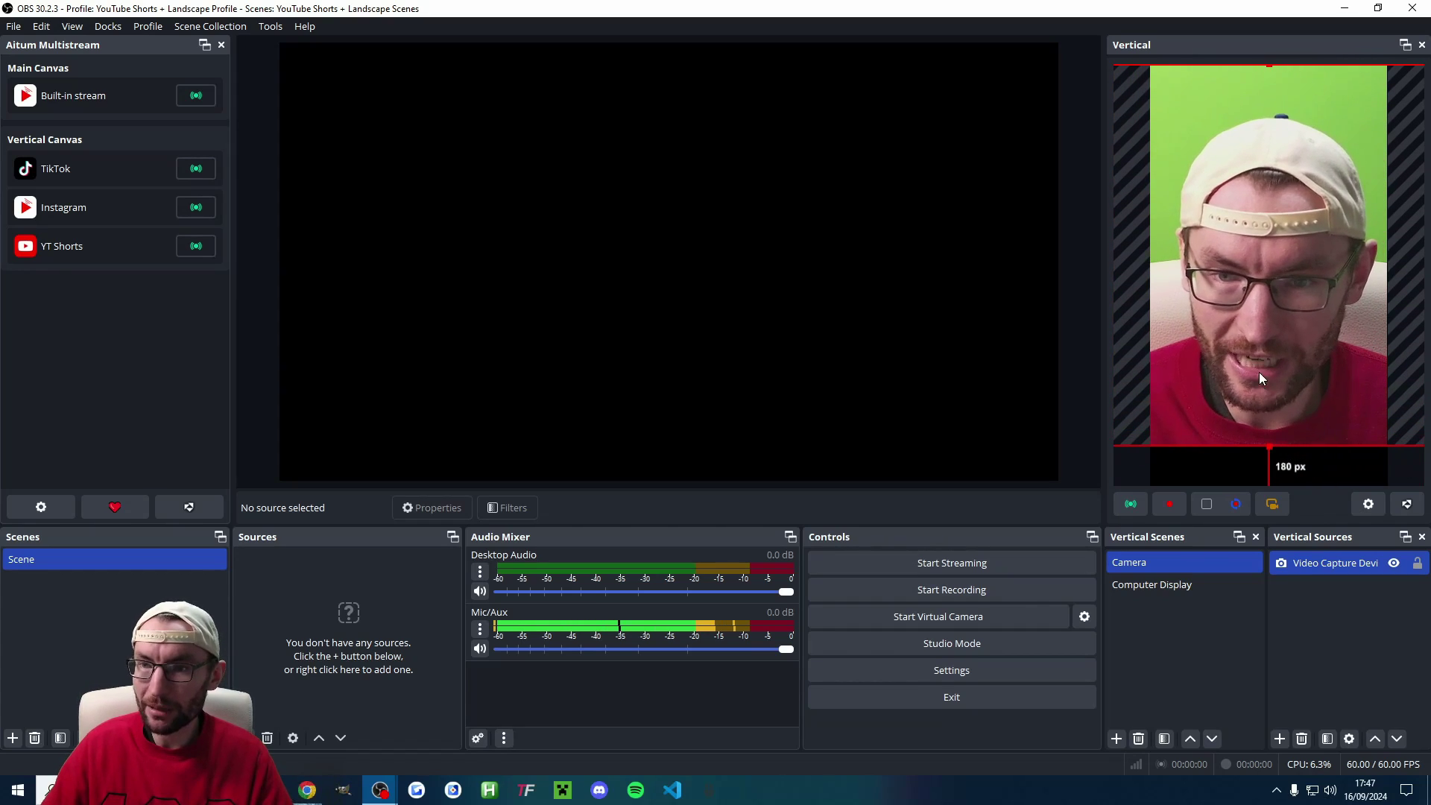
drag(1269, 446, 1272, 486)
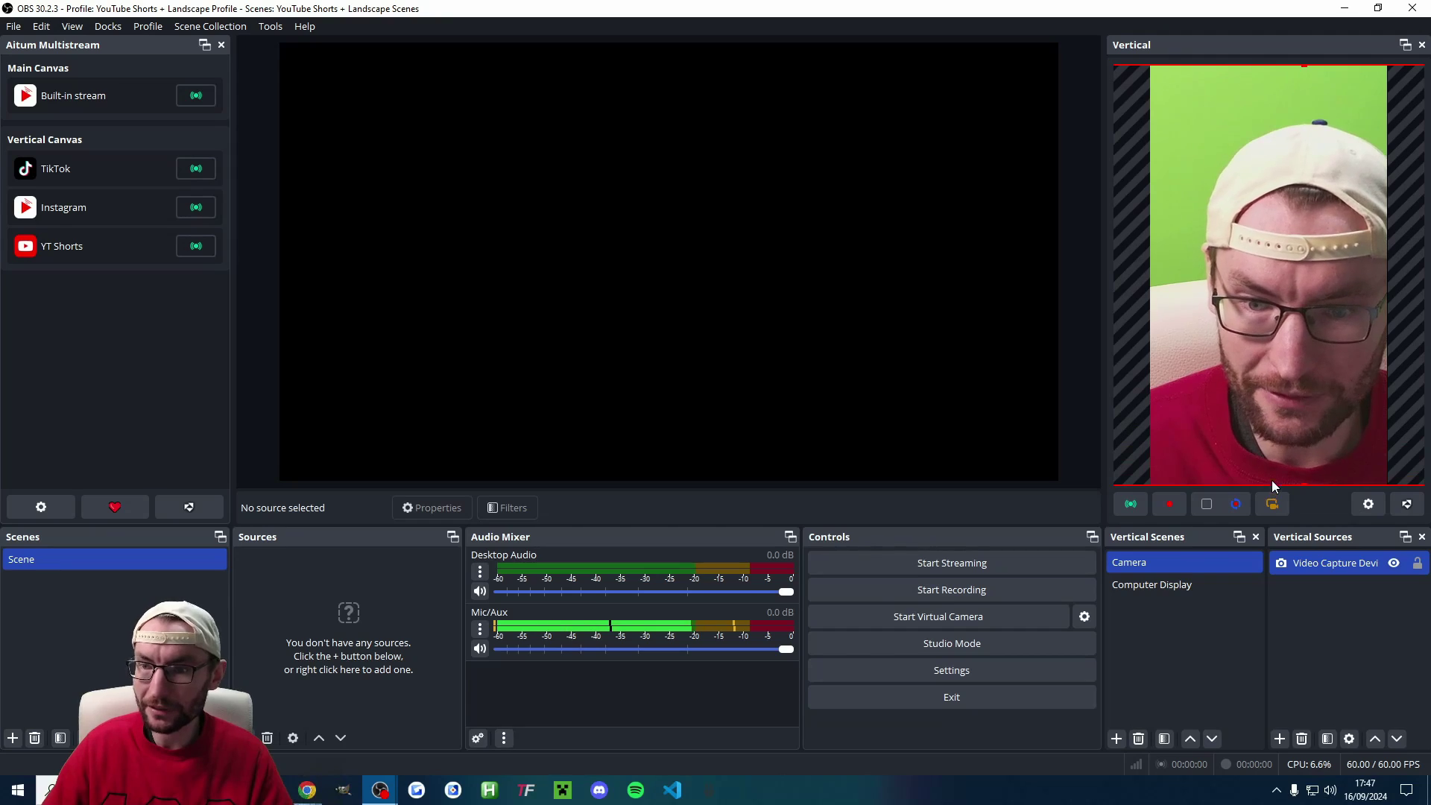
- Centre the camera horizontally in the vertical canvas and lock the source
right_click(1263, 198)
mouse_move(1310, 406)
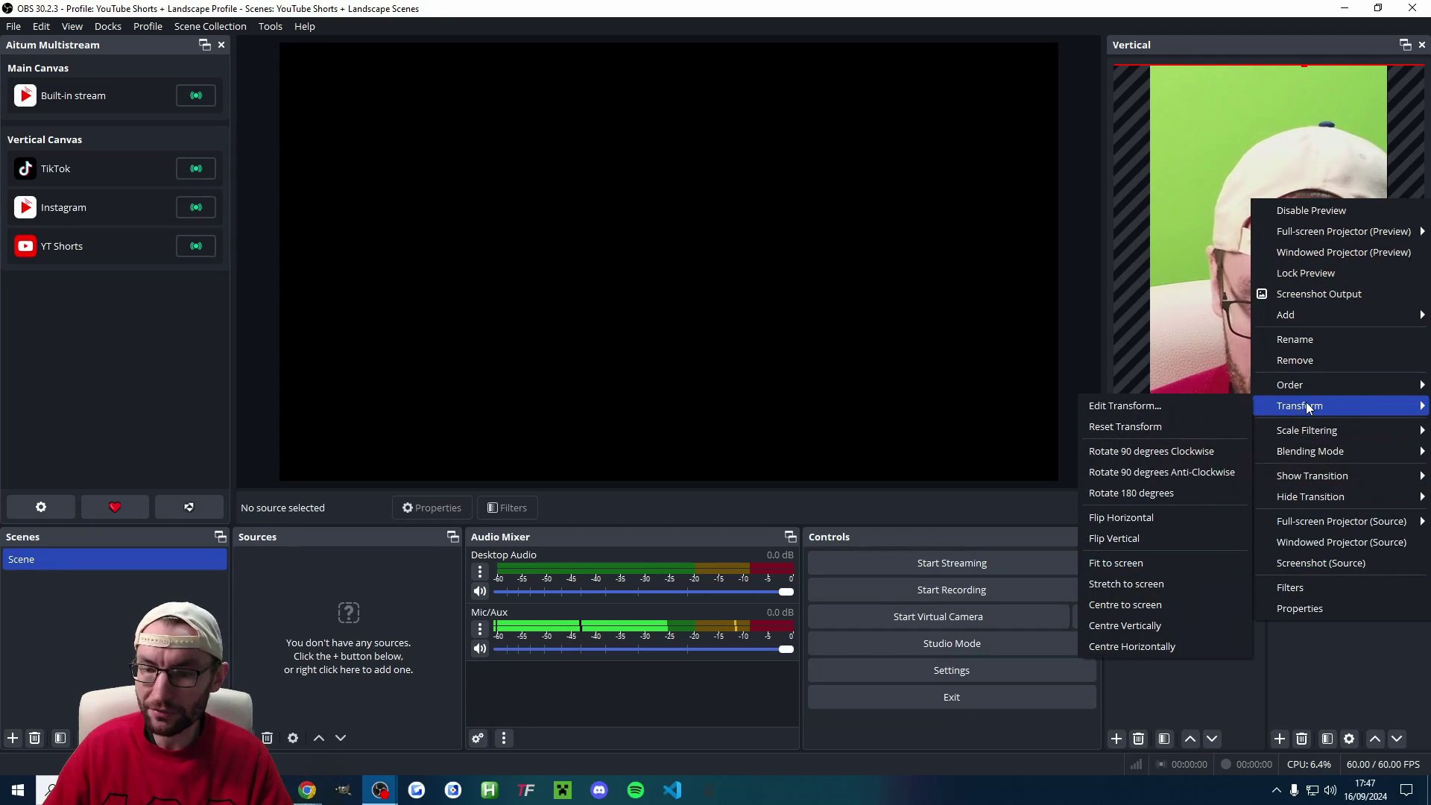
click(1156, 641)
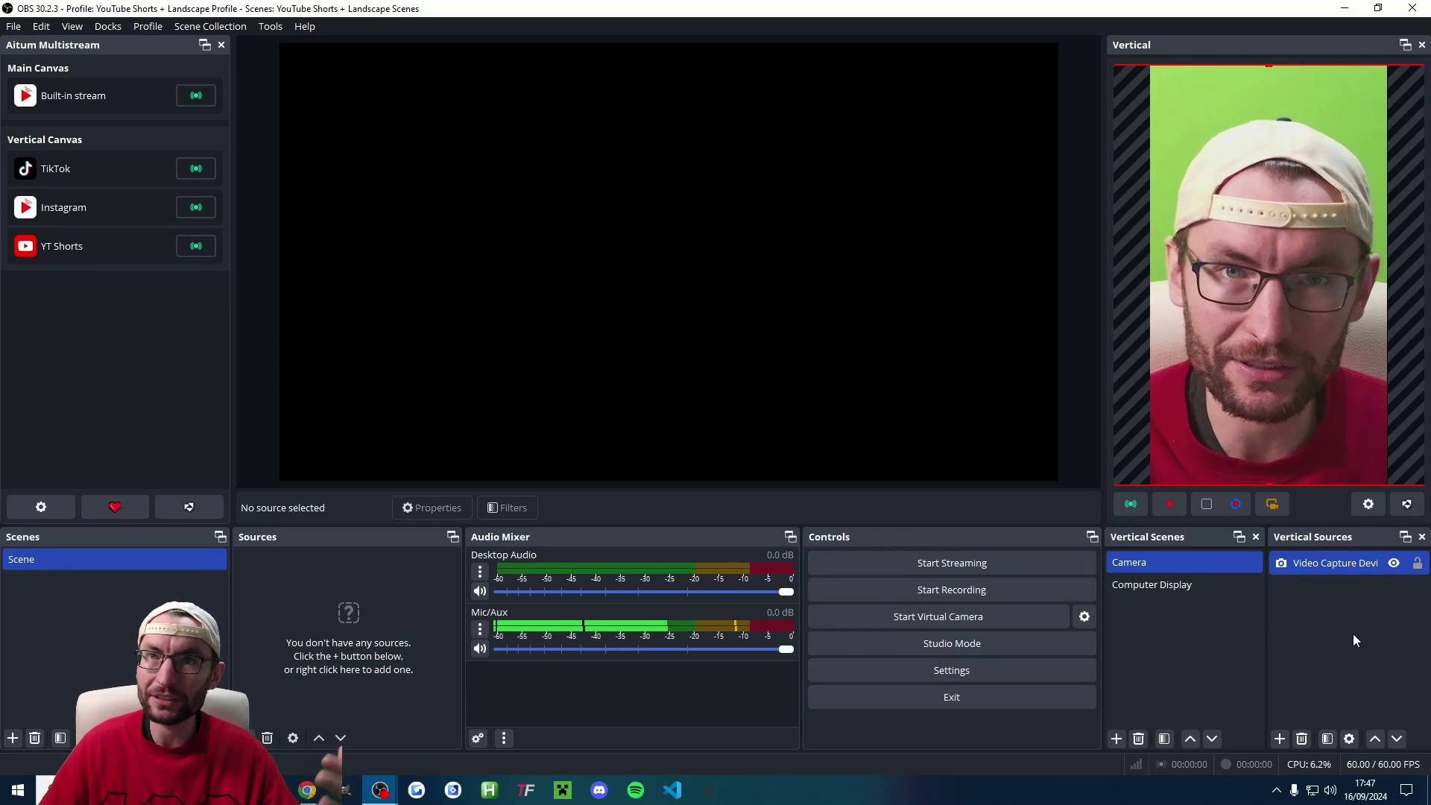
click(1417, 563)
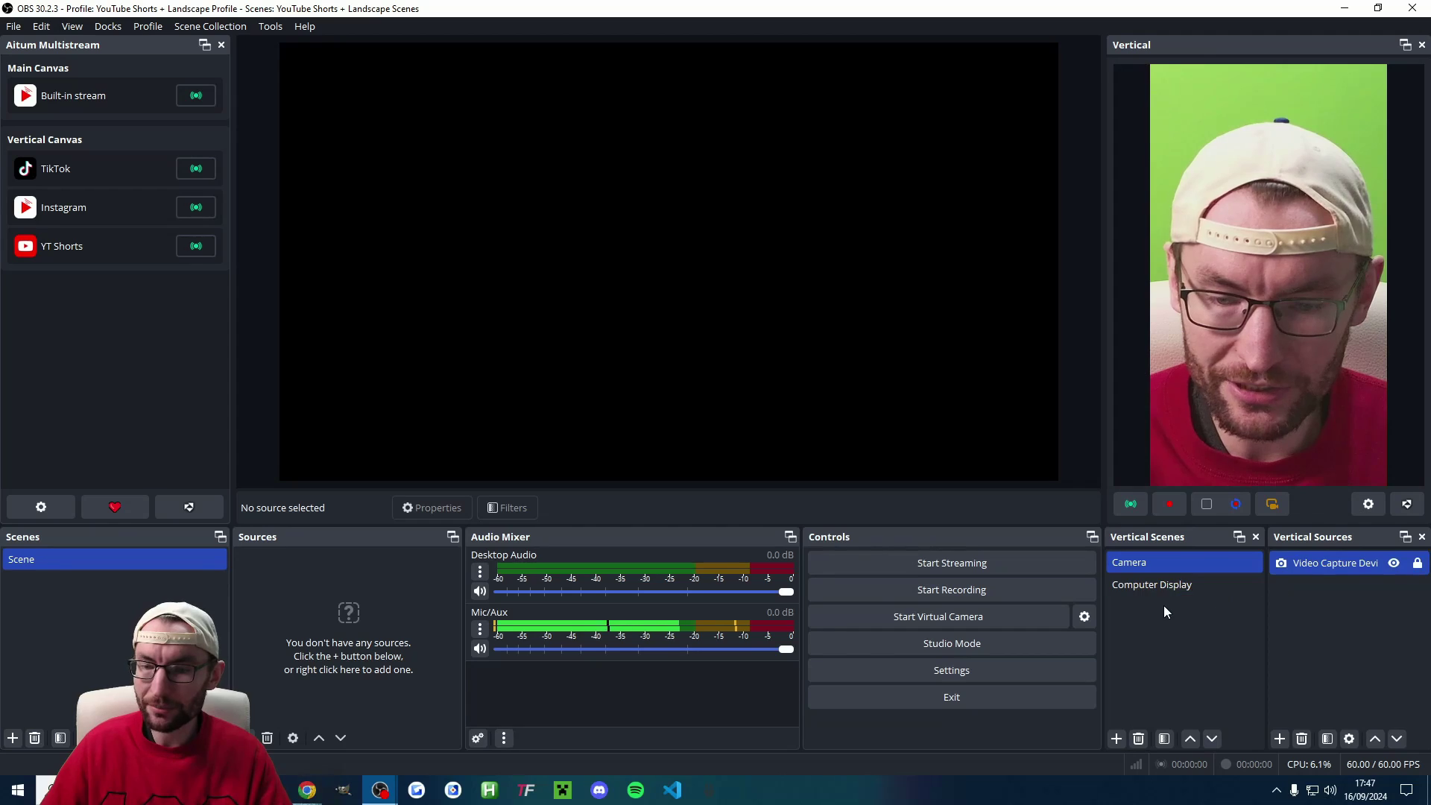
- Add a Display Capture source to the vertical Computer Display scene
click(1157, 582)
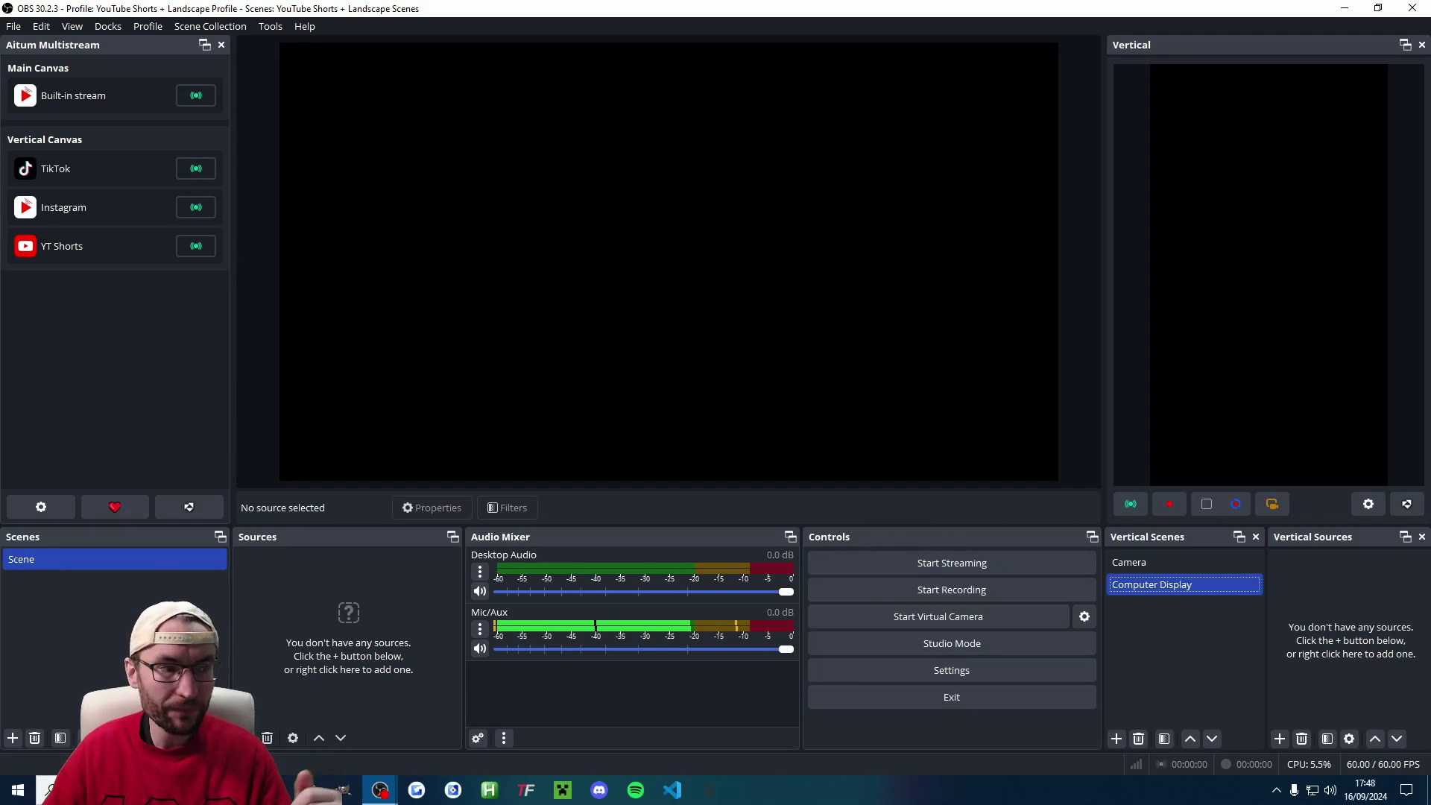
click(1279, 738)
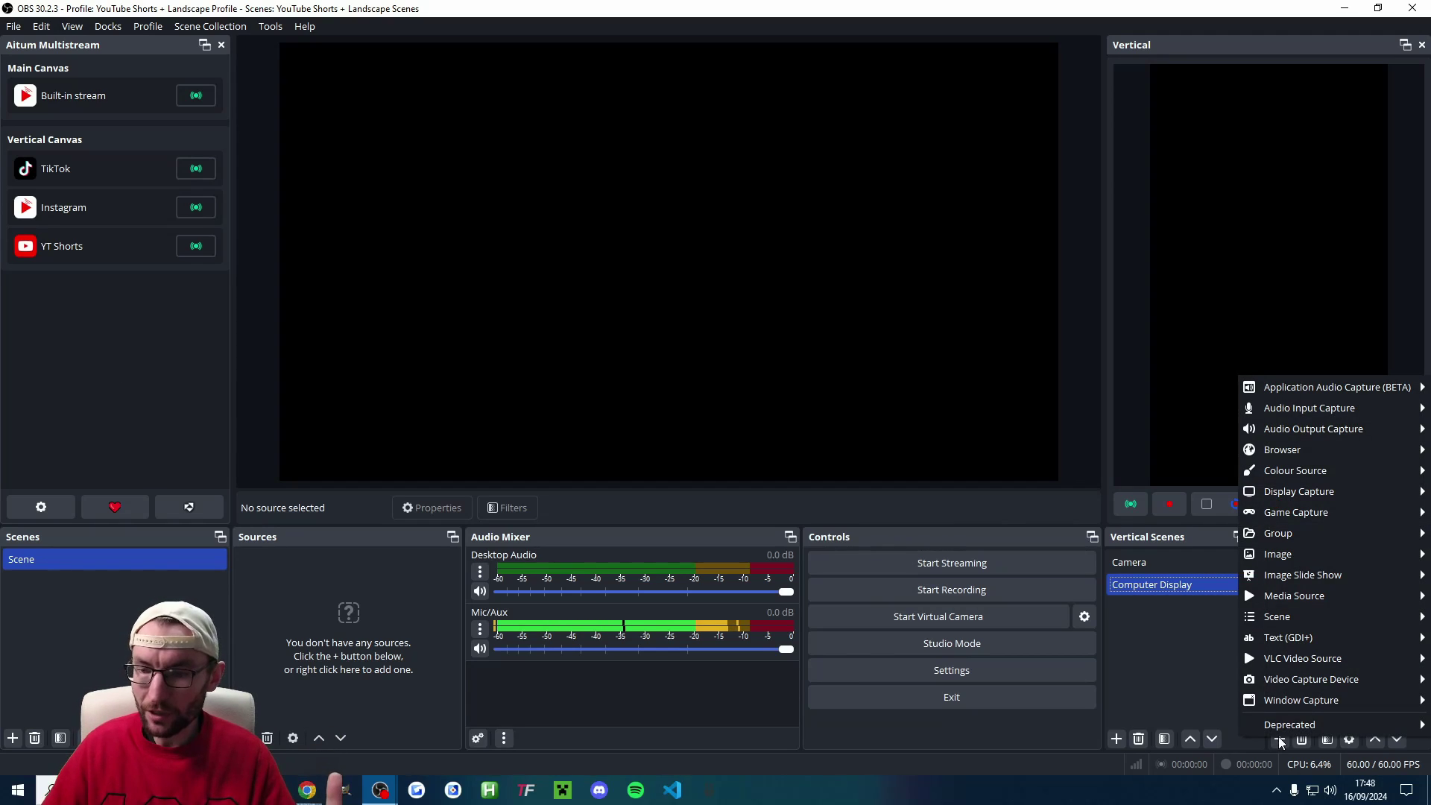
mouse_move(1269, 497)
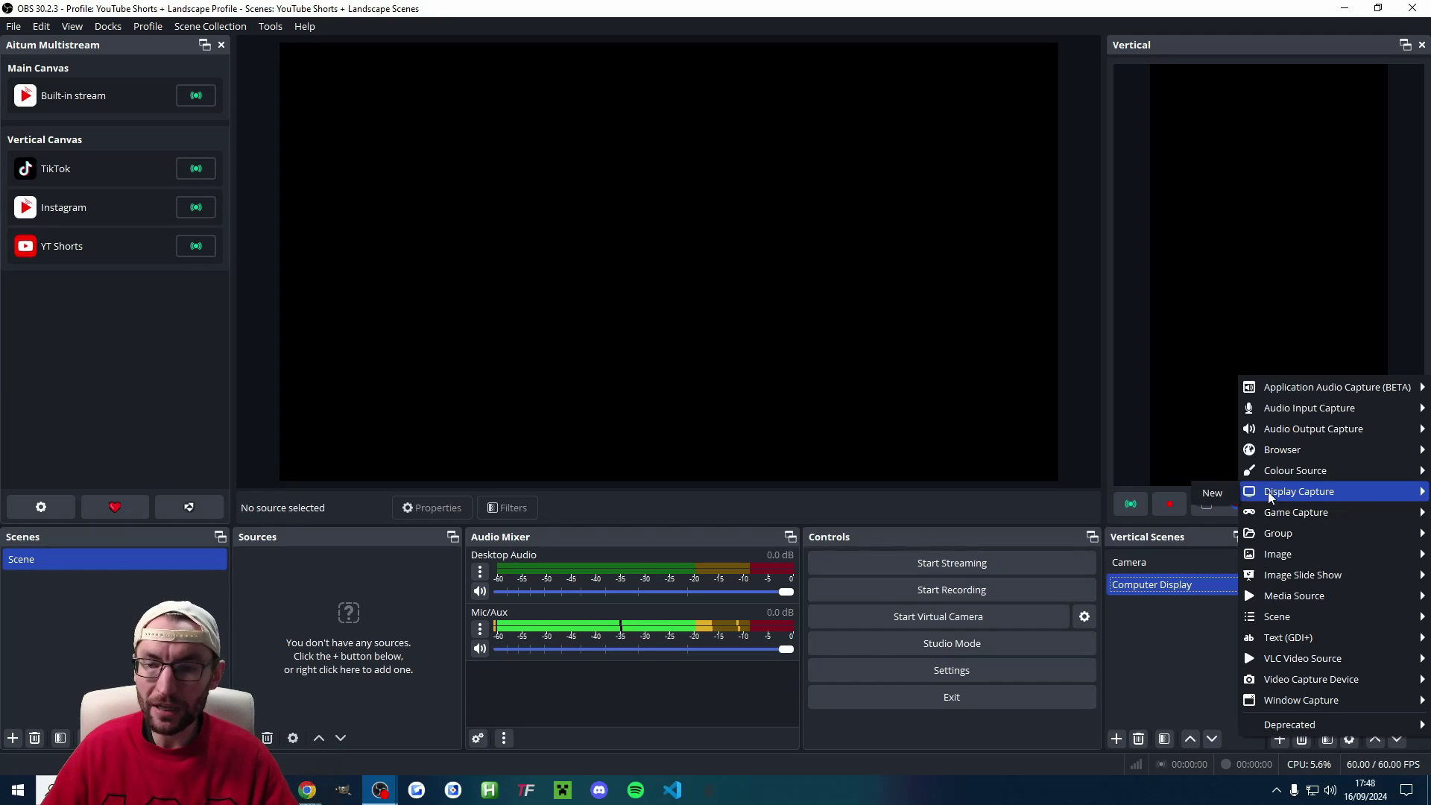
click(1213, 493)
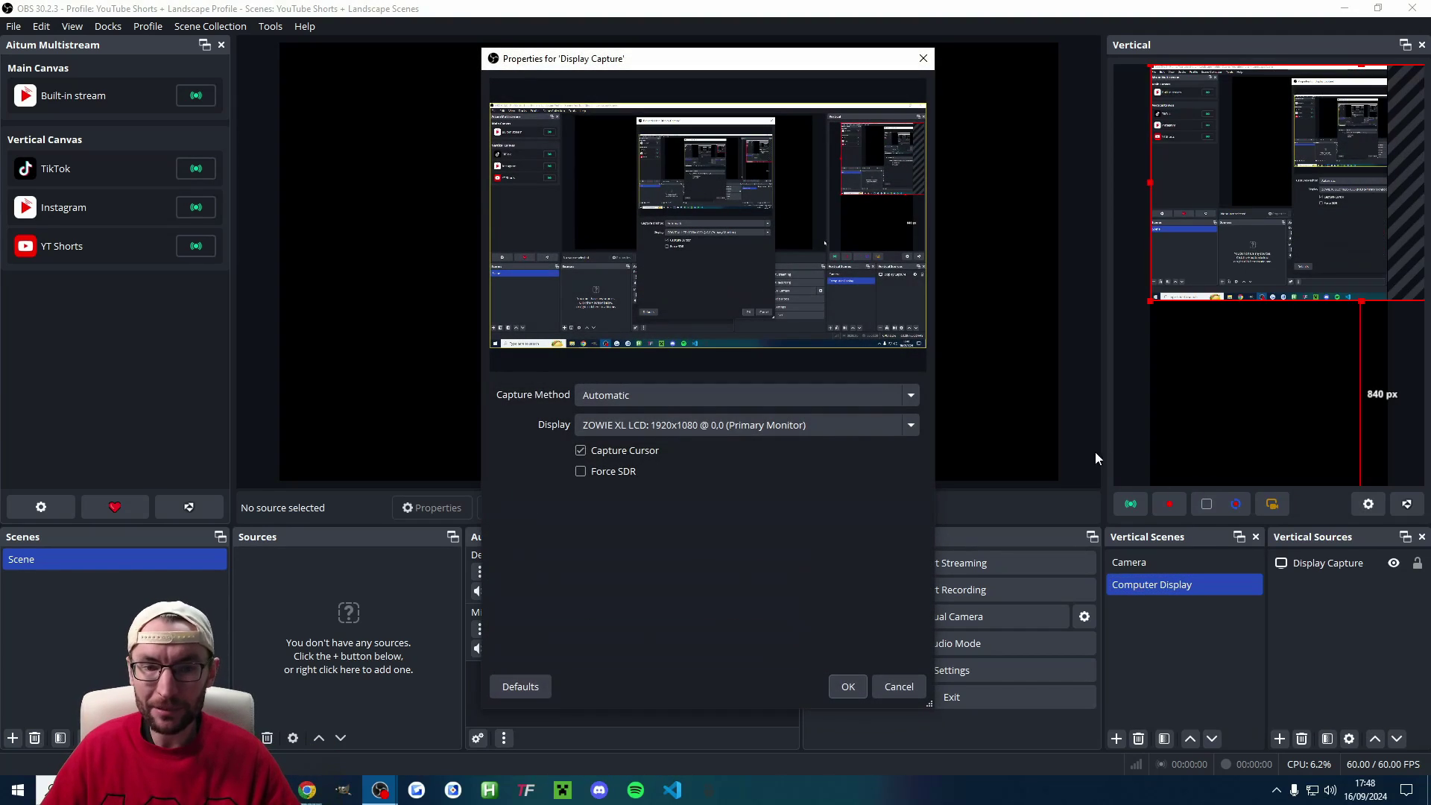
- Set the Display Capture to the SAMSUNG 1920x1080 monitor and confirm it
scroll(632, 424, down, 1)
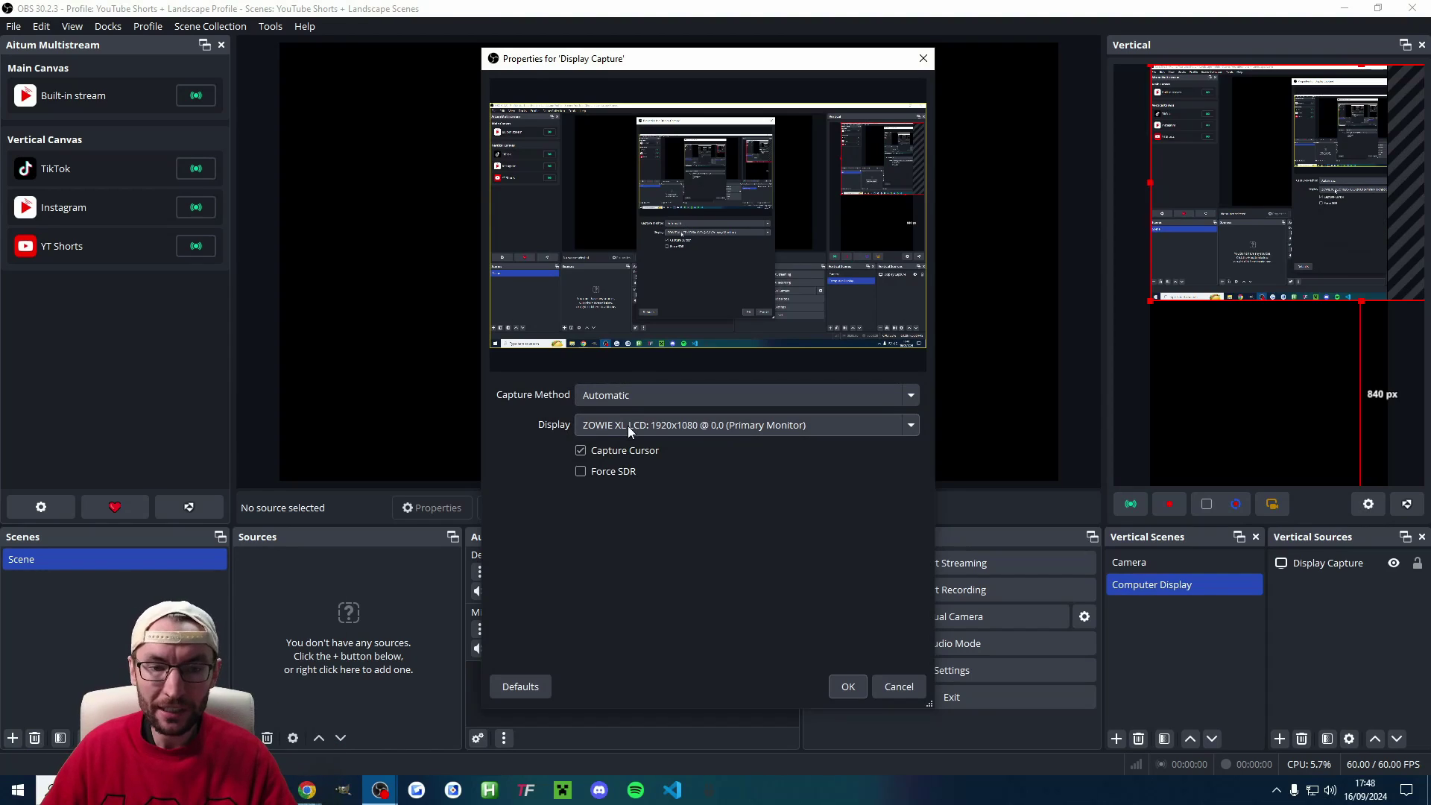
click(637, 431)
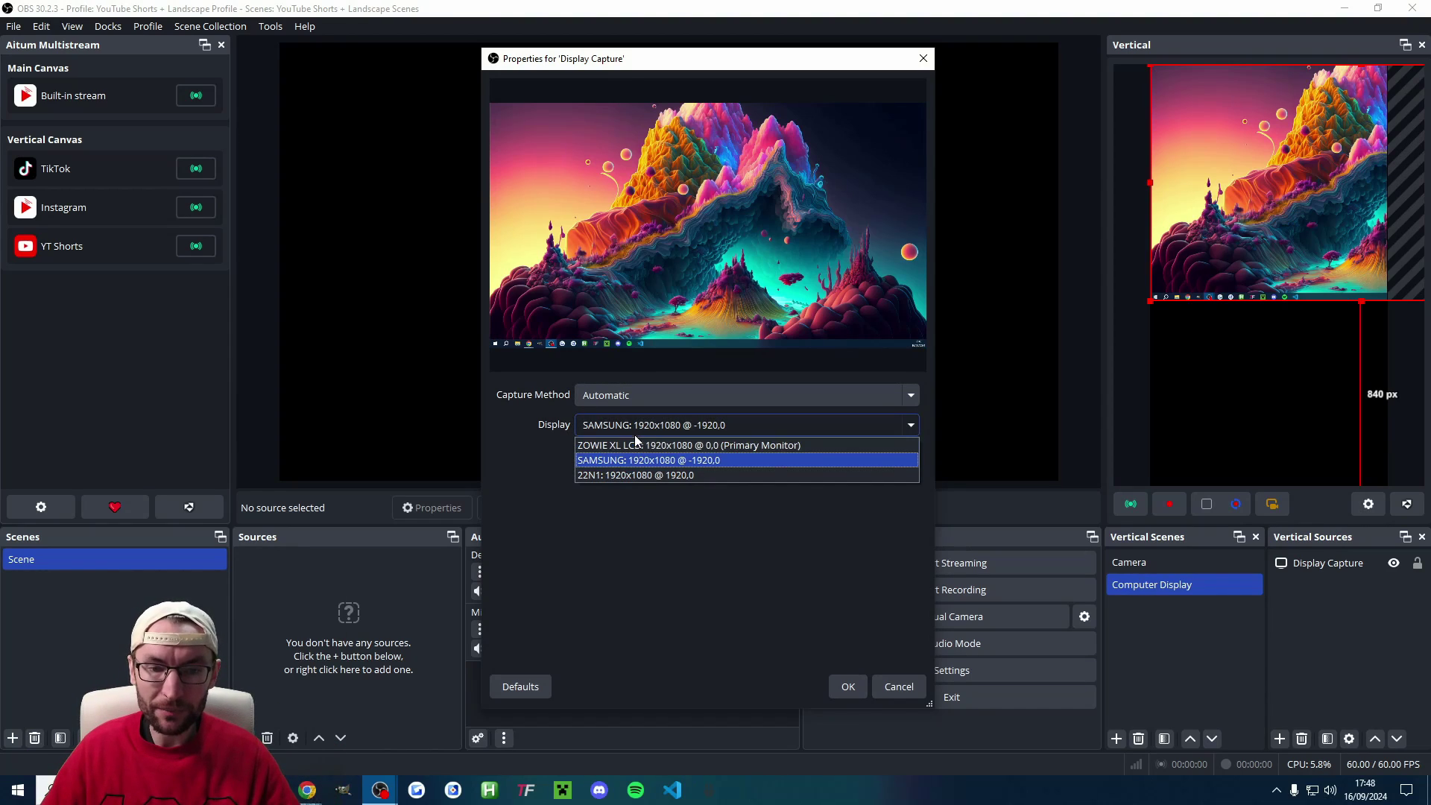
click(604, 463)
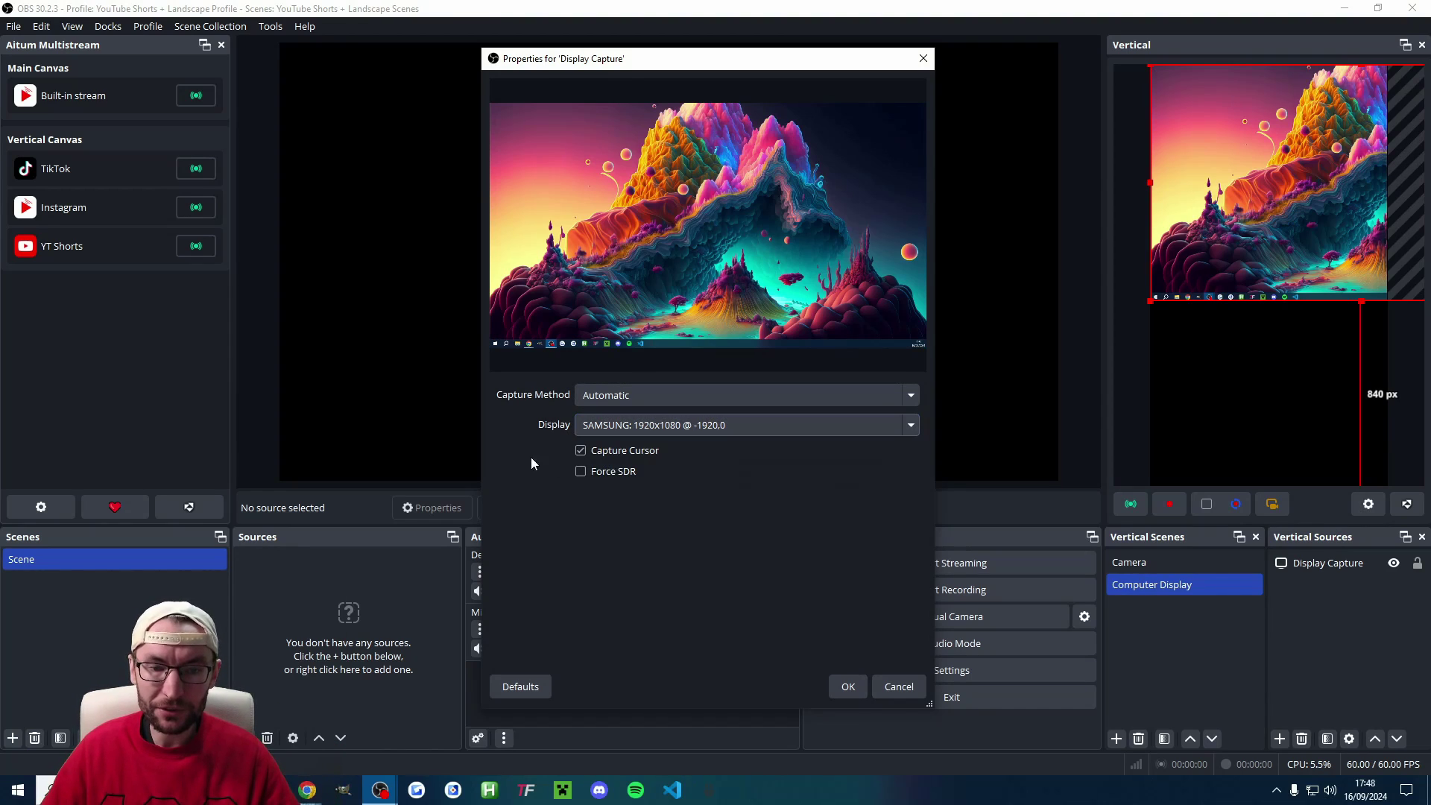
click(847, 687)
click(1328, 562)
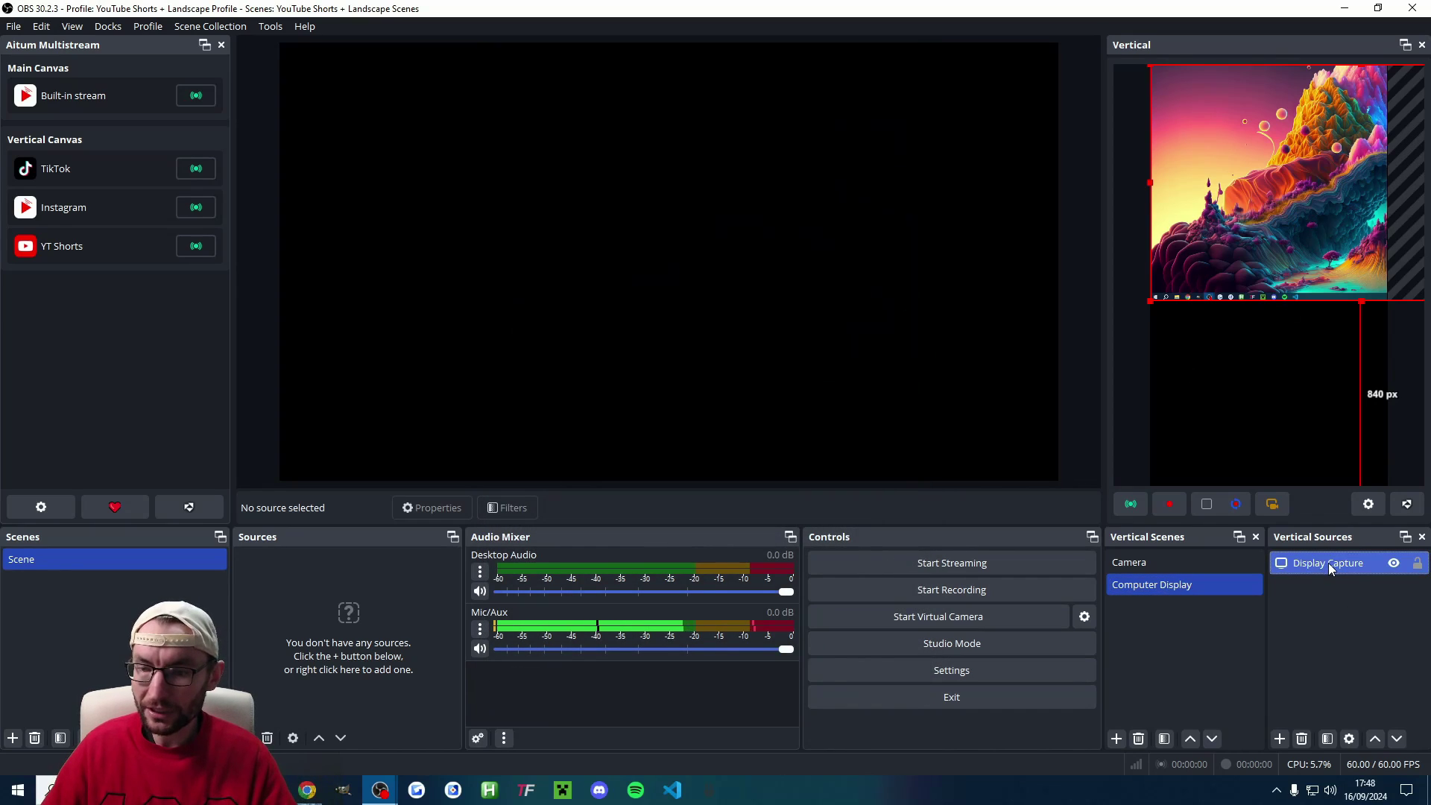
- Place the Display Capture with a 587 px top gap and centre it horizontally
drag(1291, 159, 1231, 326)
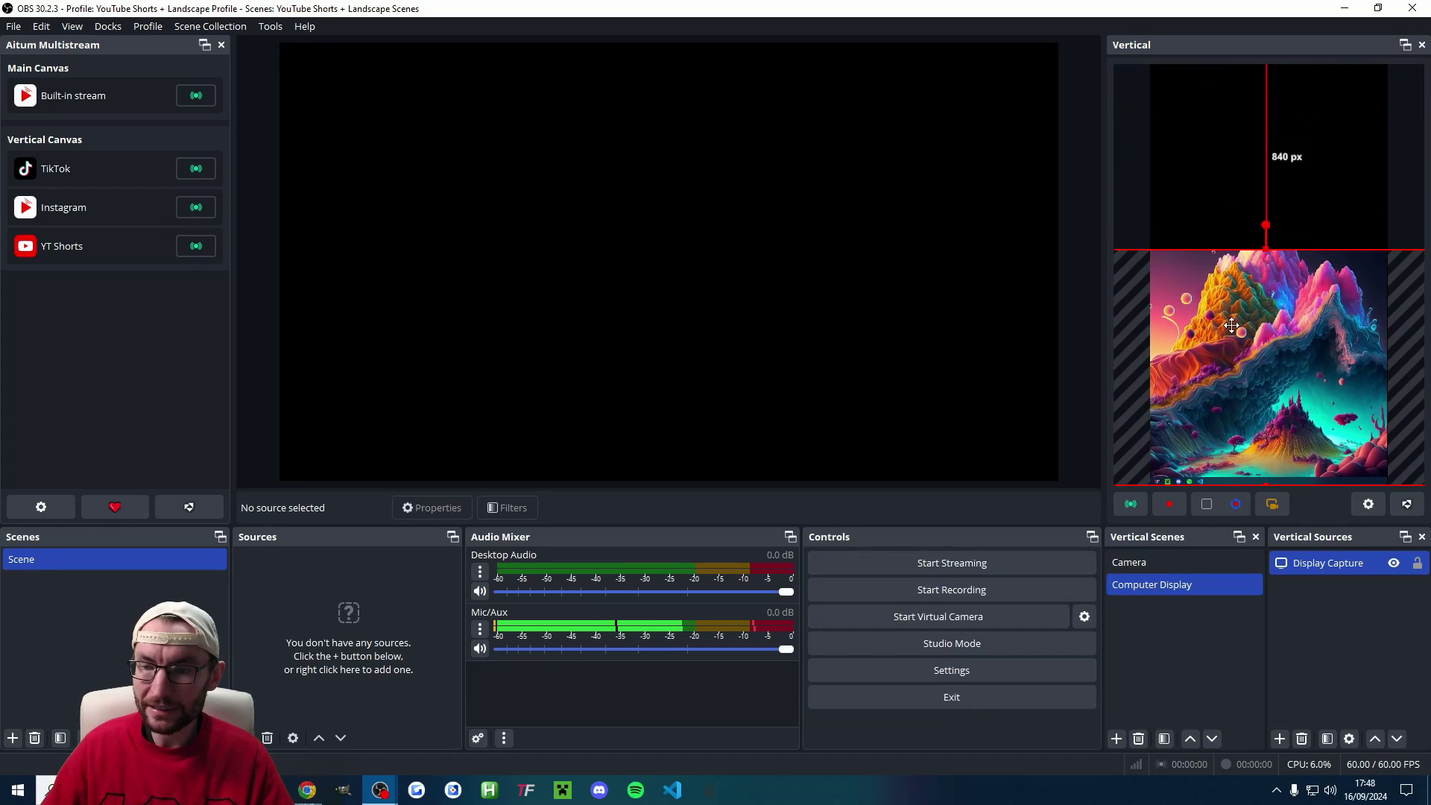
drag(1262, 266, 1265, 211)
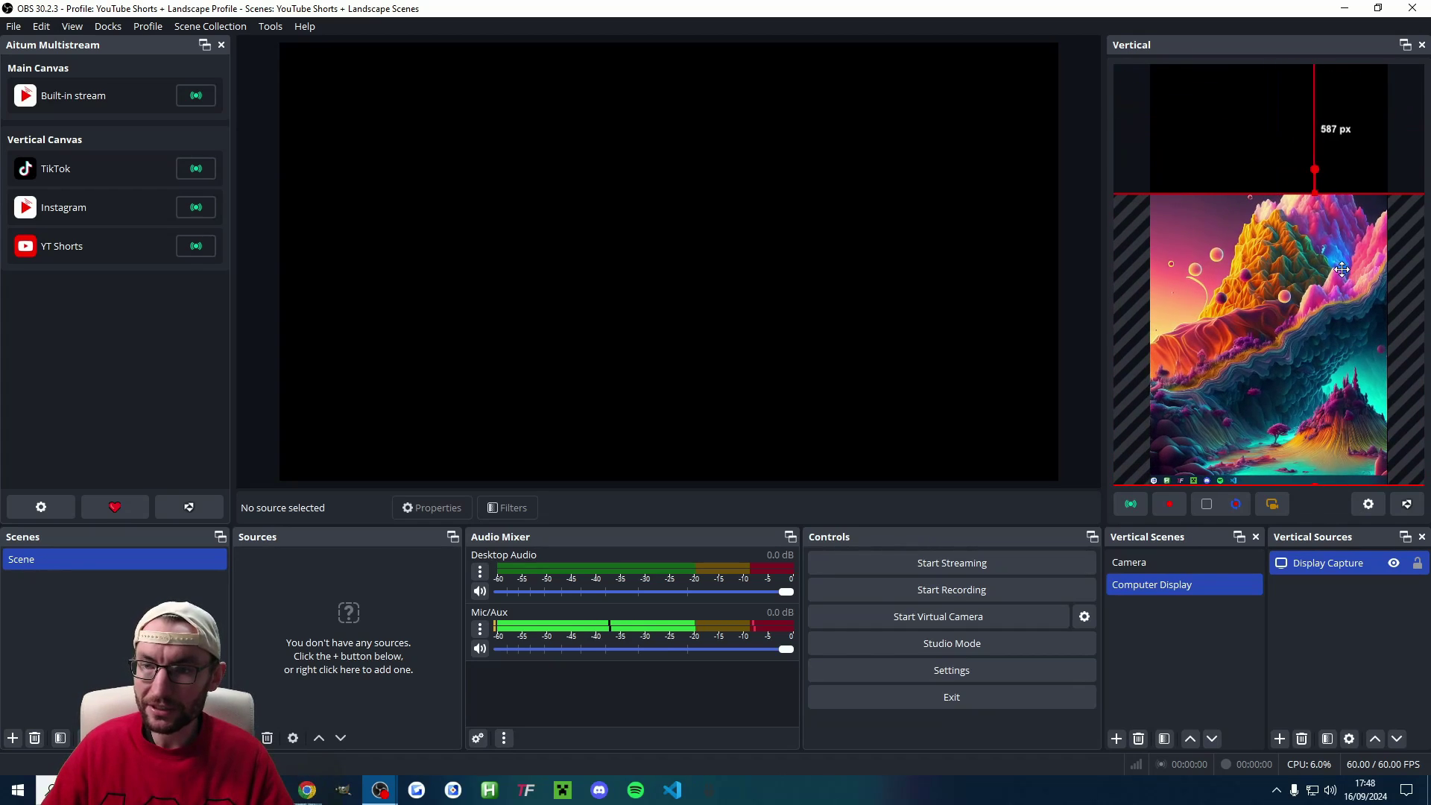
right_click(1298, 268)
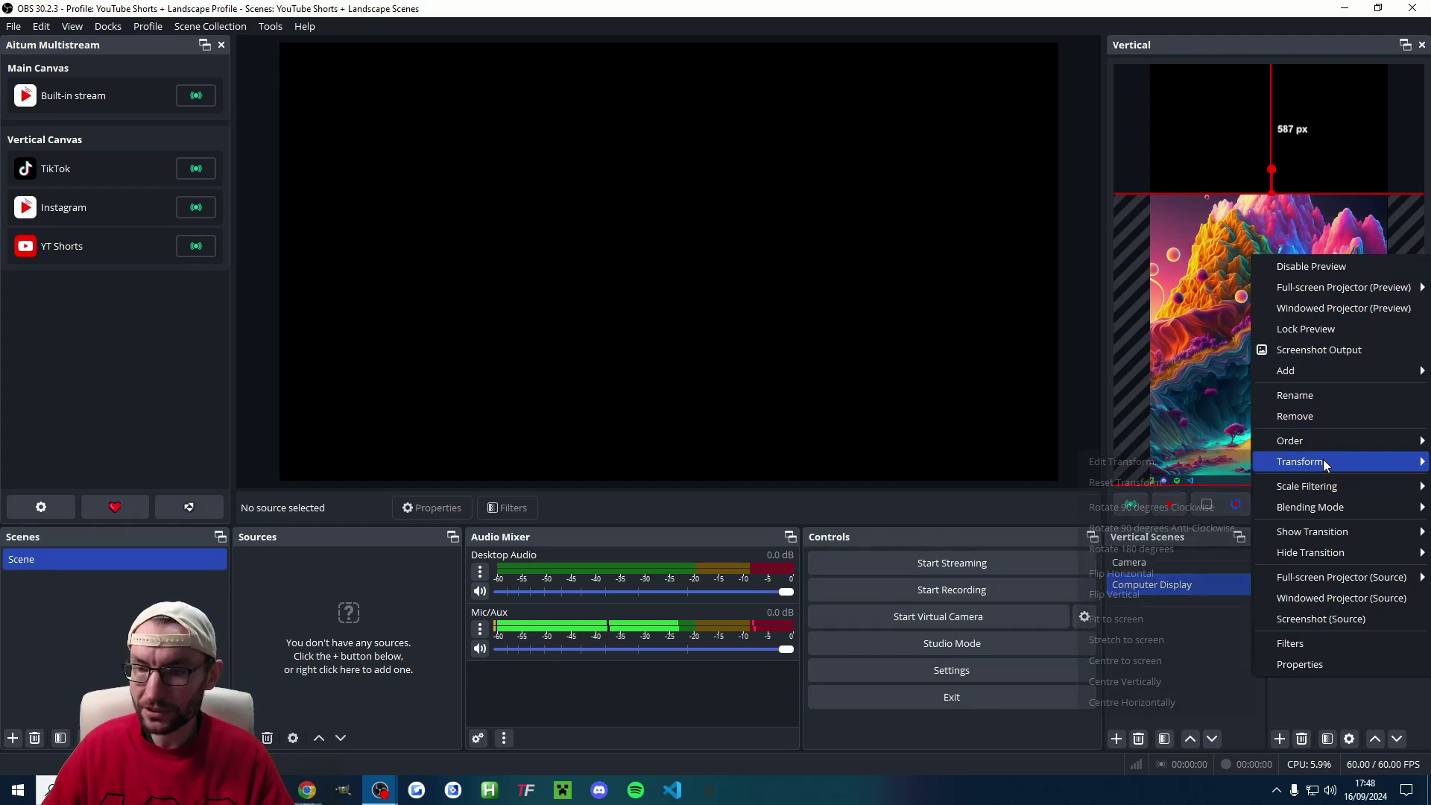
mouse_move(1323, 463)
click(1140, 702)
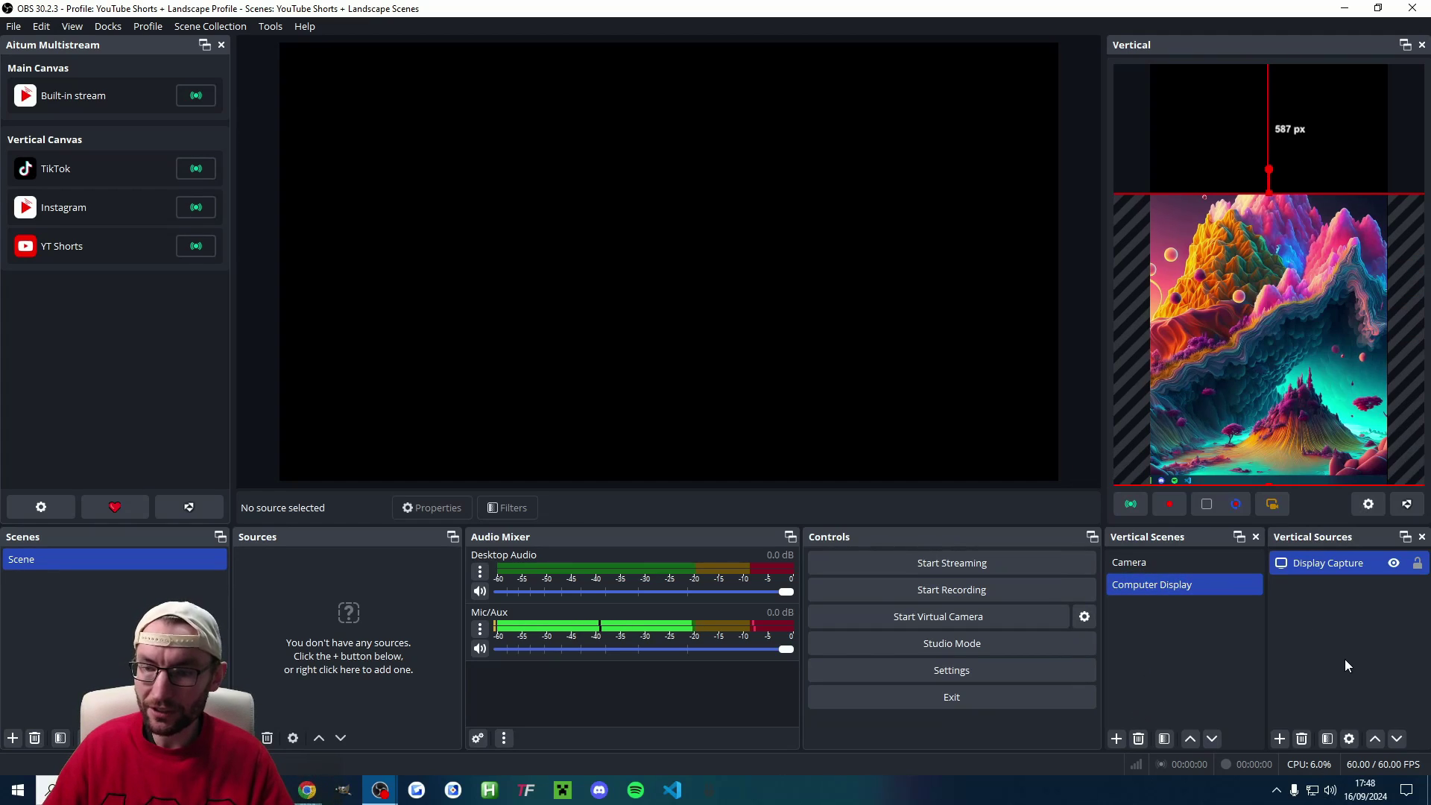
right_click(1316, 565)
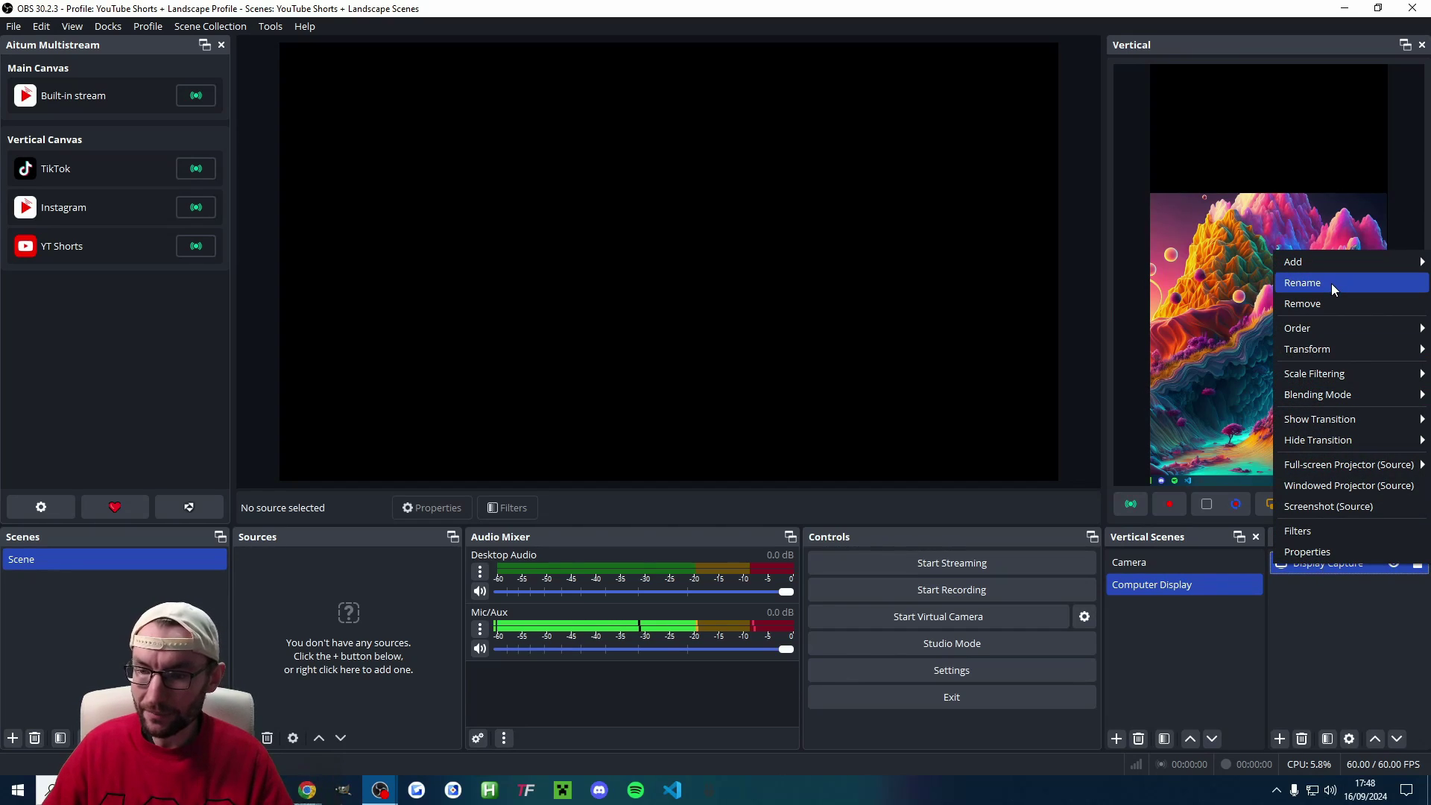
click(1319, 676)
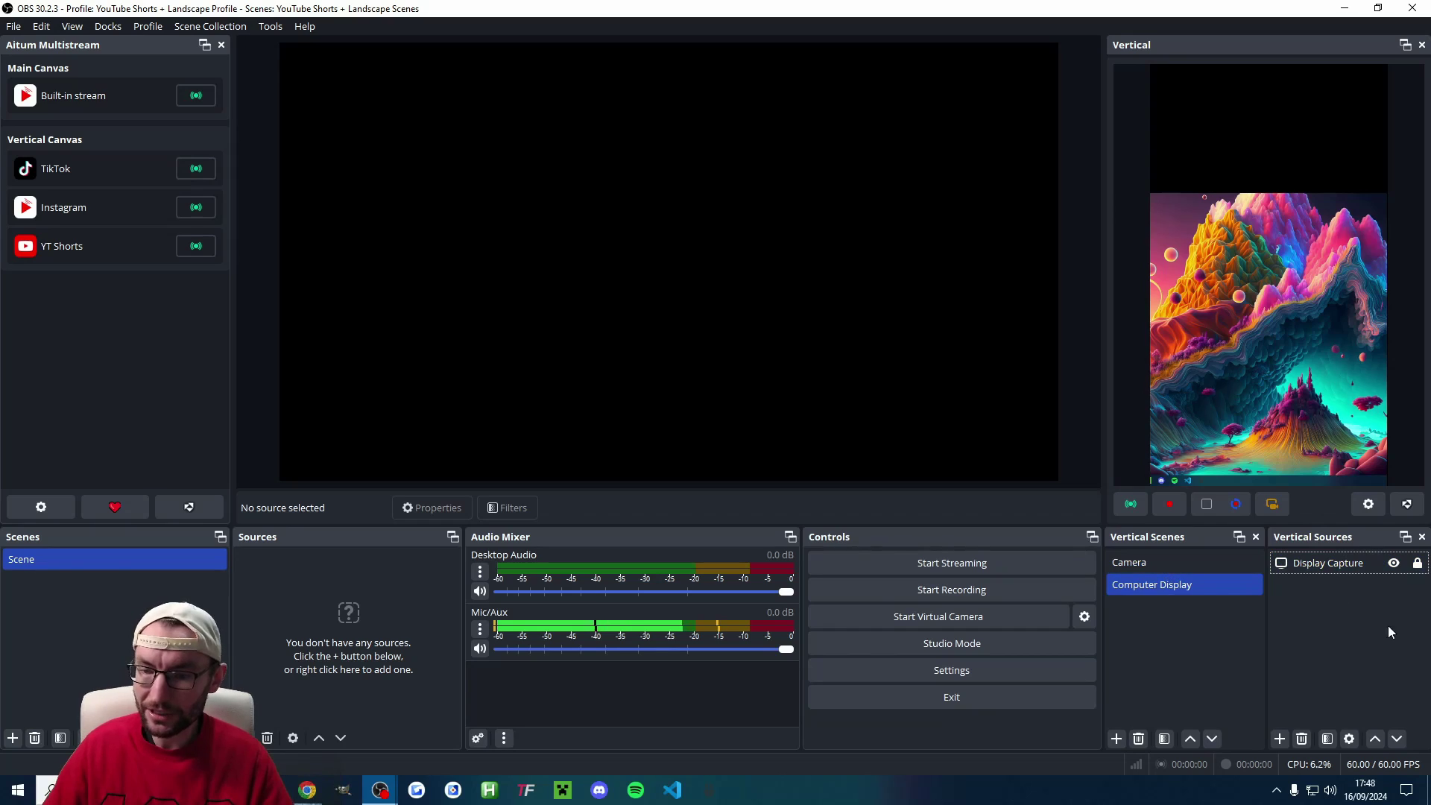
- Add a Video Capture Device webcam, resize it into the top strip, and lock it
click(1279, 739)
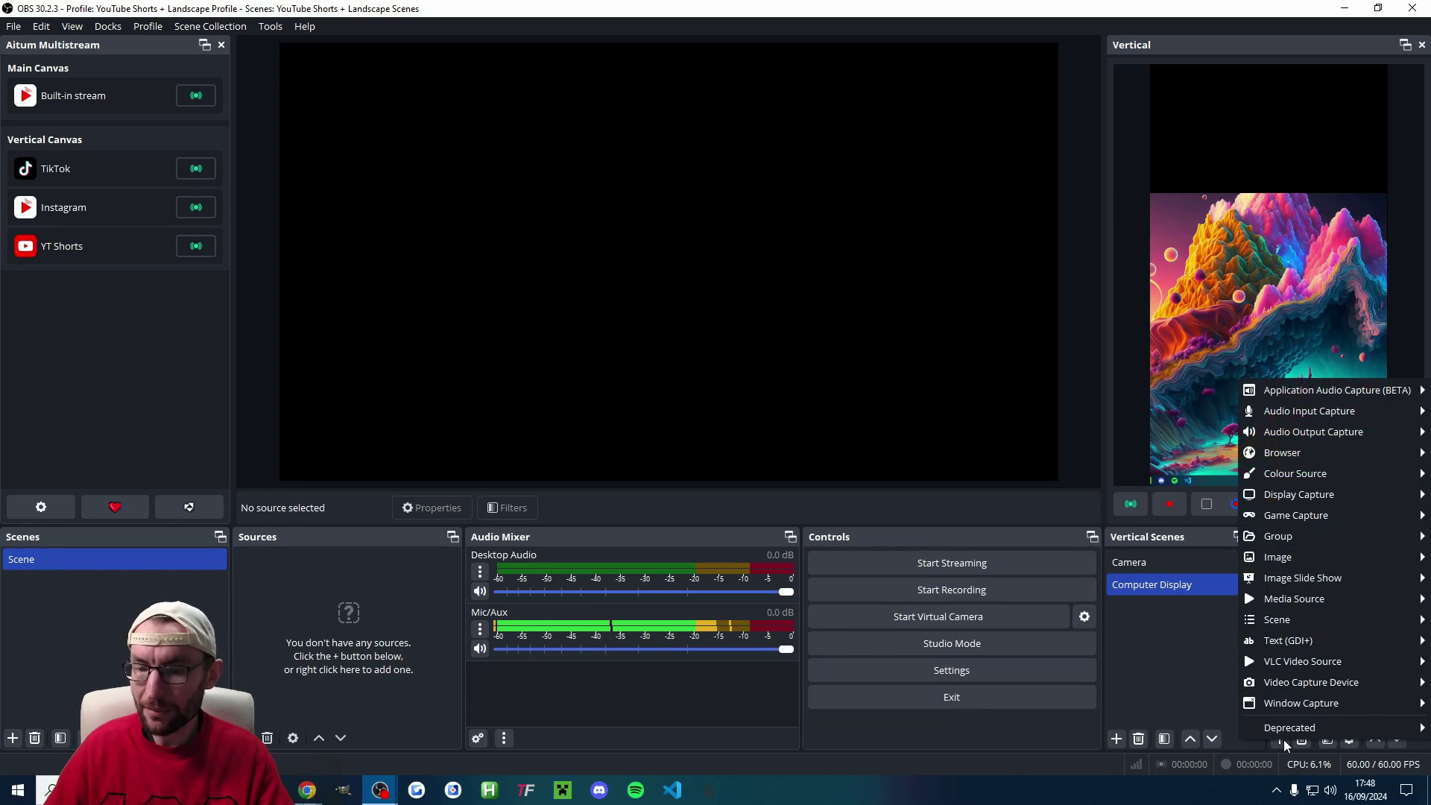
mouse_move(1313, 682)
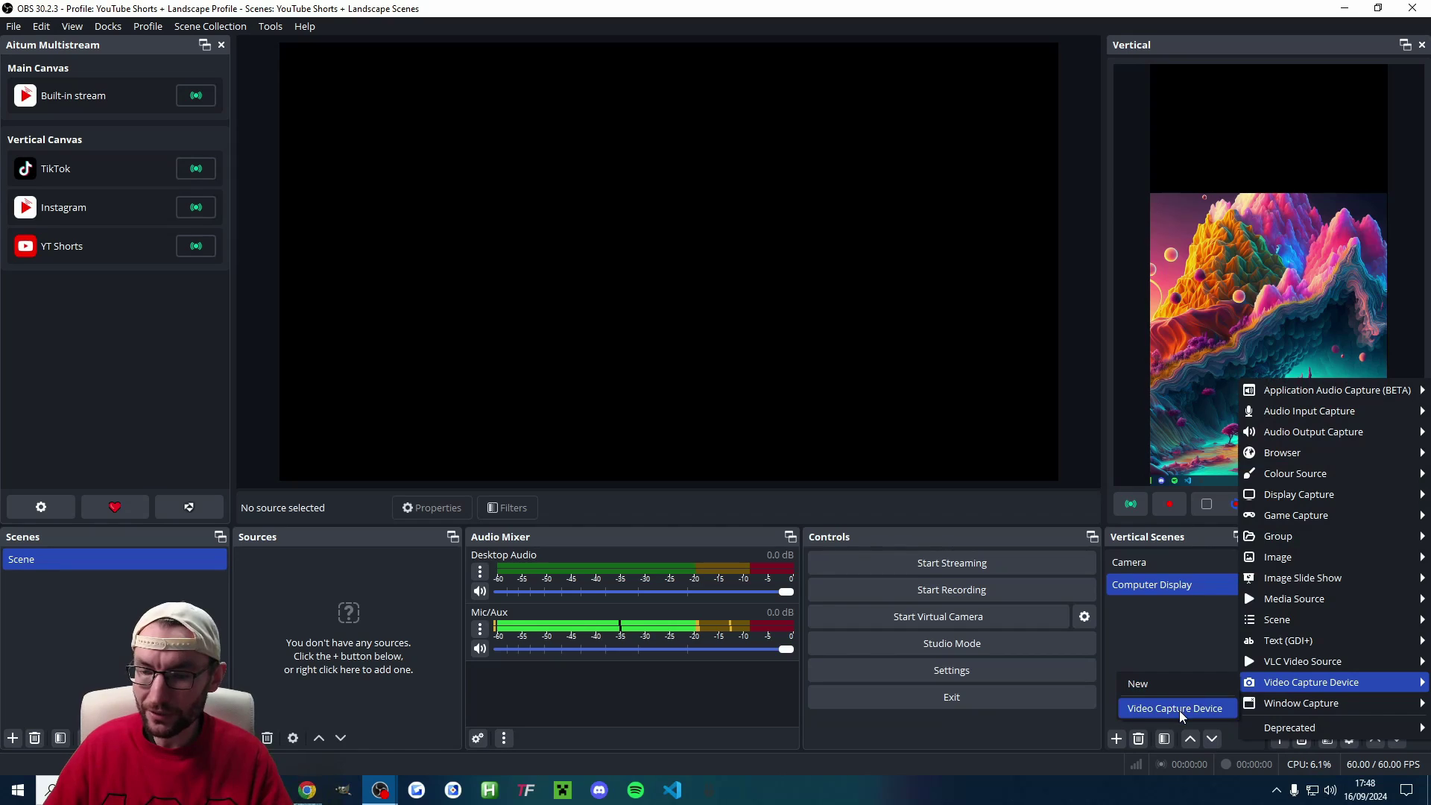
click(1205, 710)
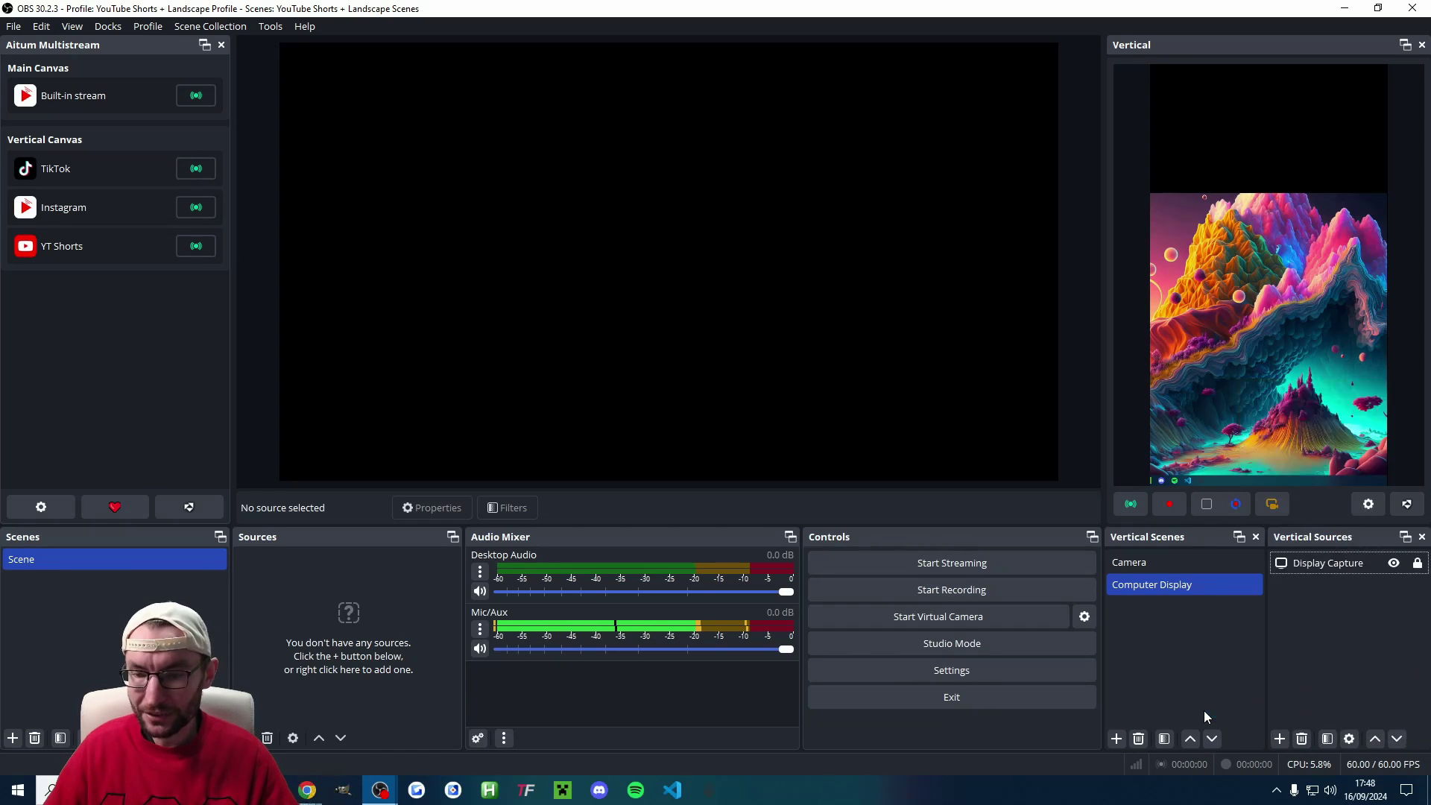
click(1334, 563)
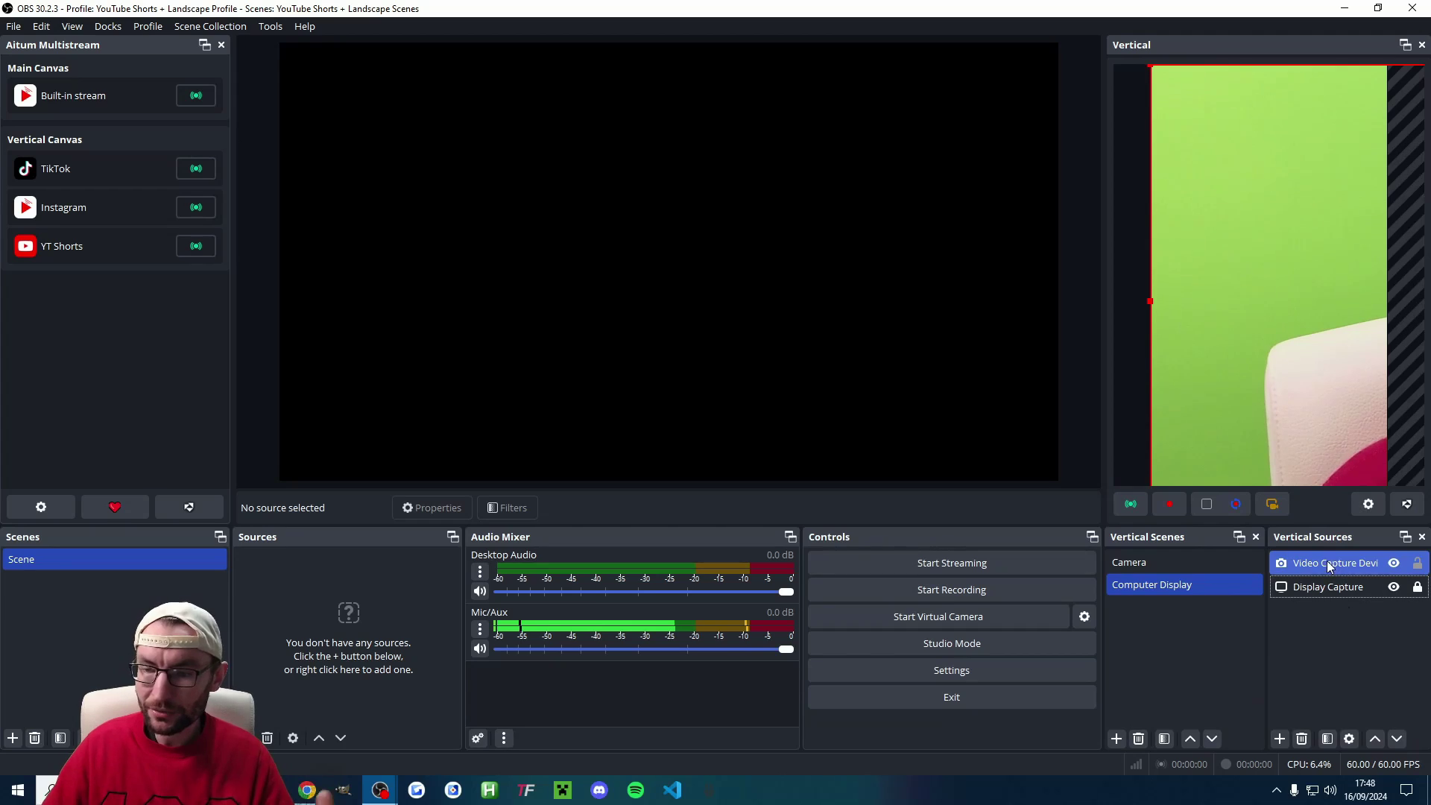
drag(1150, 301, 1334, 223)
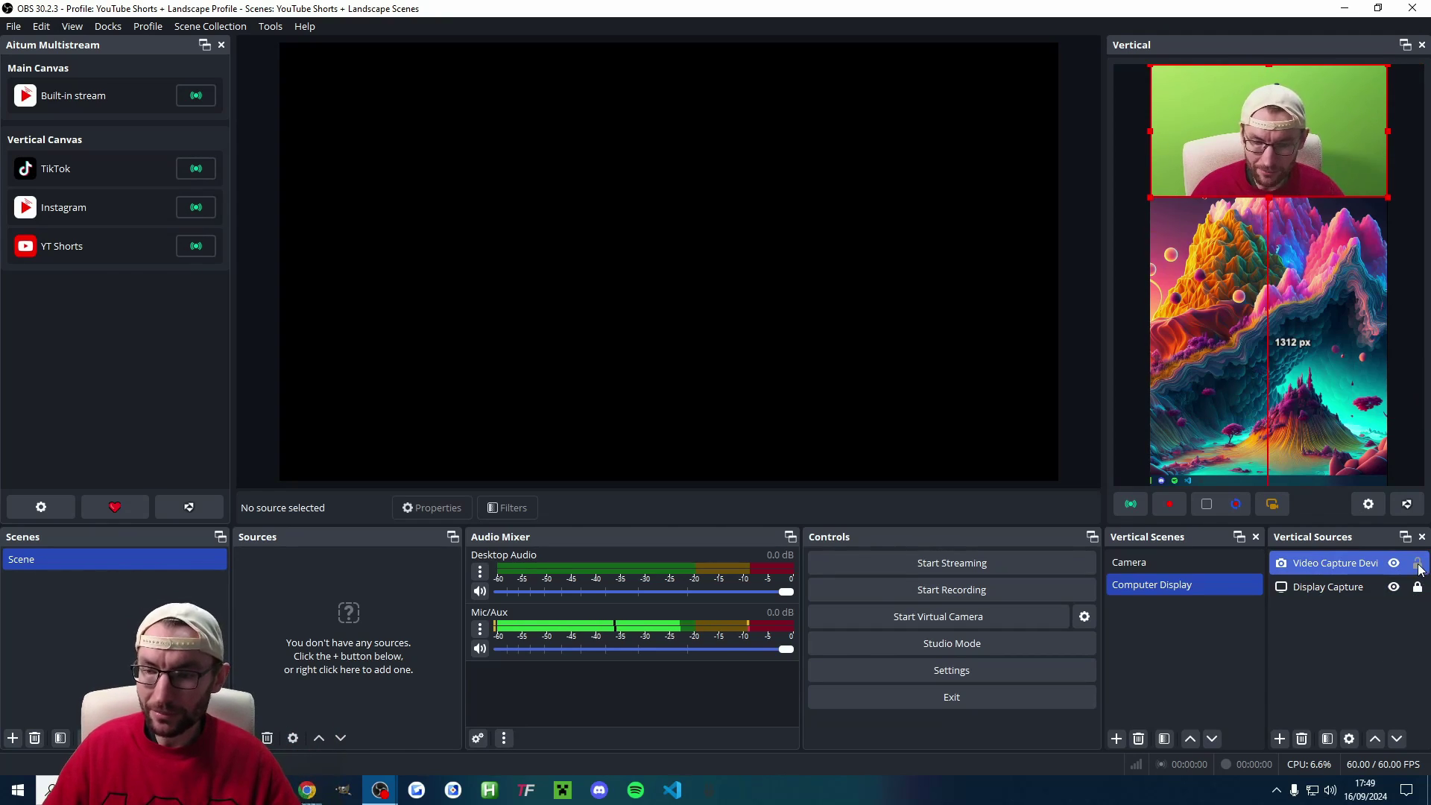
click(1345, 653)
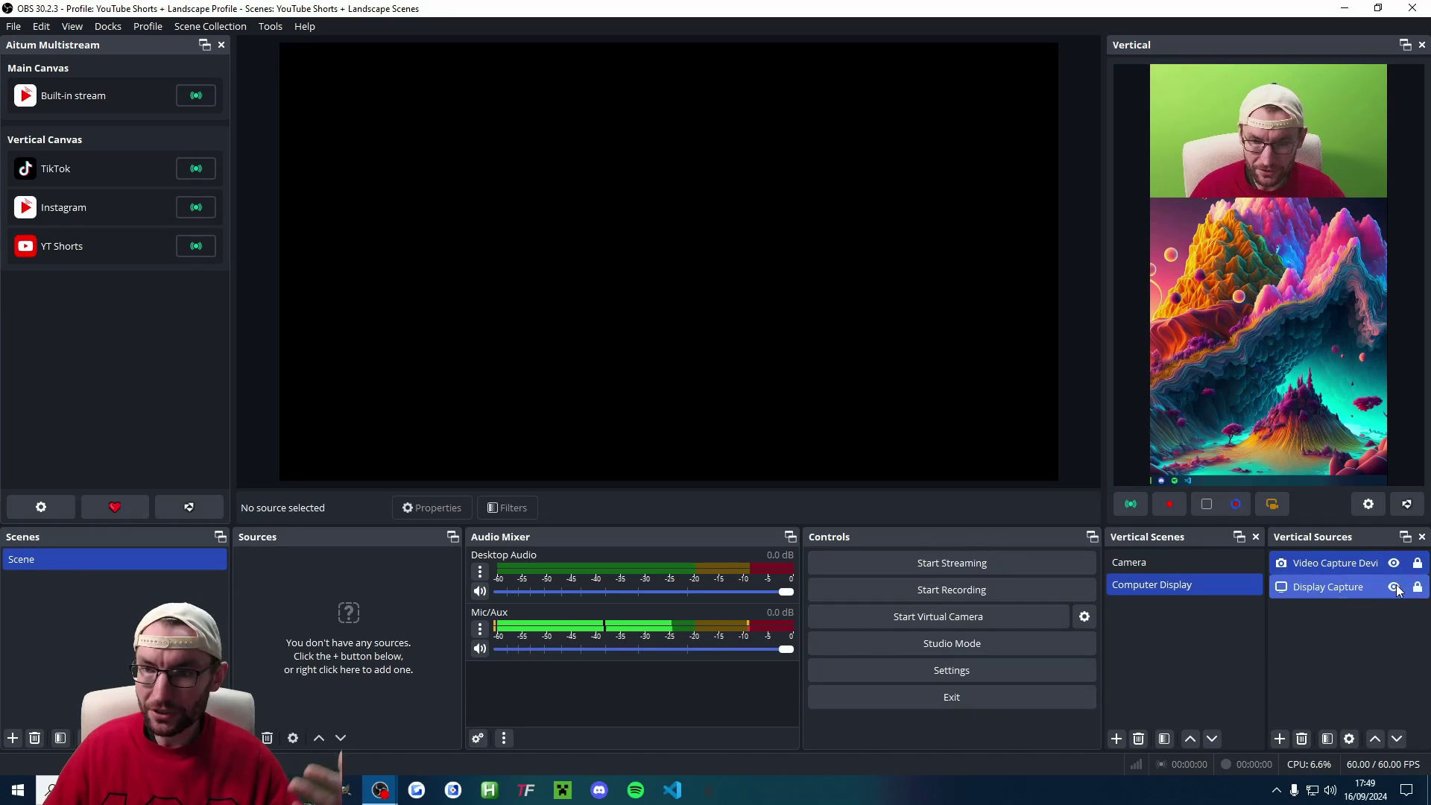
click(1345, 643)
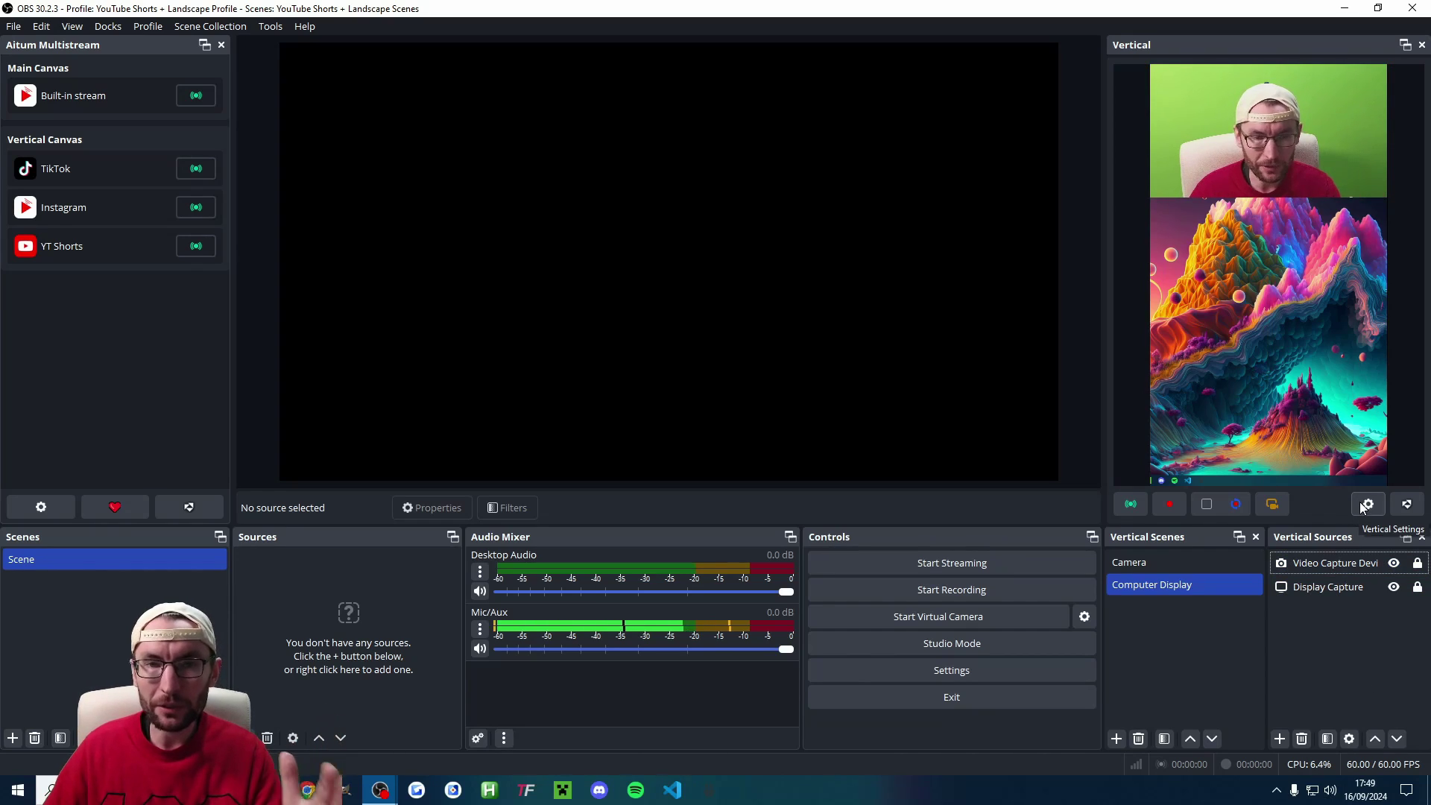
- In Vertical Settings > Streaming, enable 'Use main OBS settings' and start/stop with main OBS
click(1363, 504)
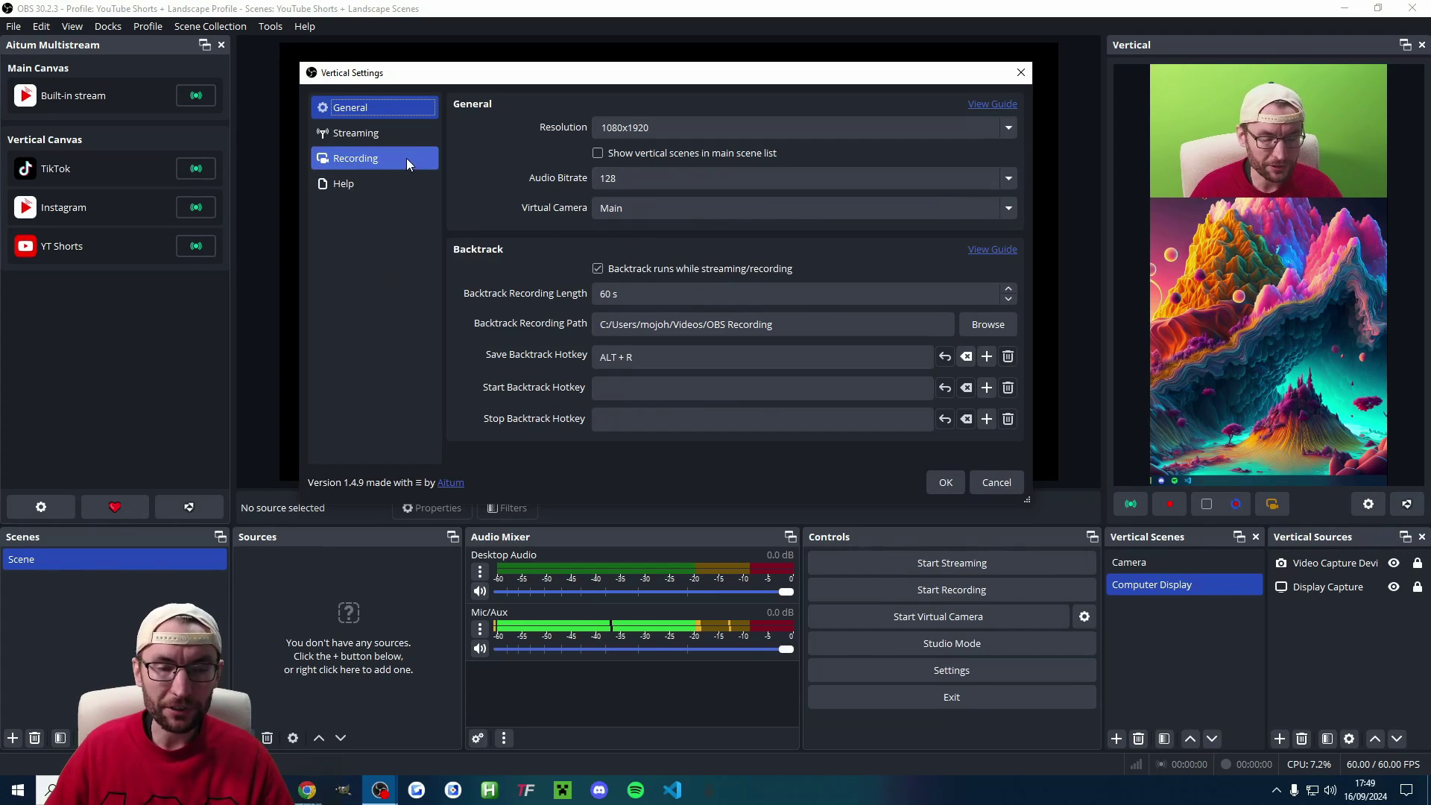
click(373, 134)
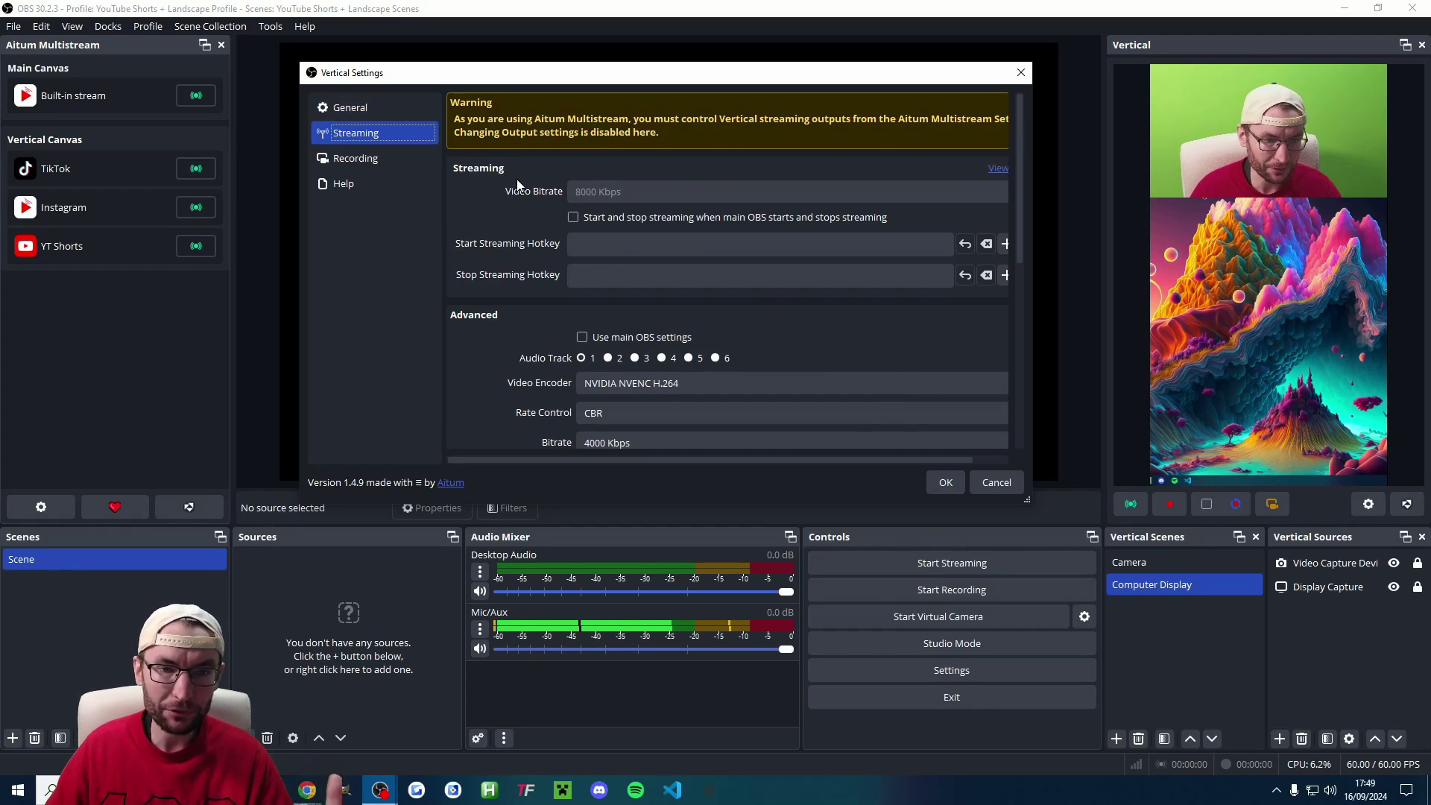
click(583, 337)
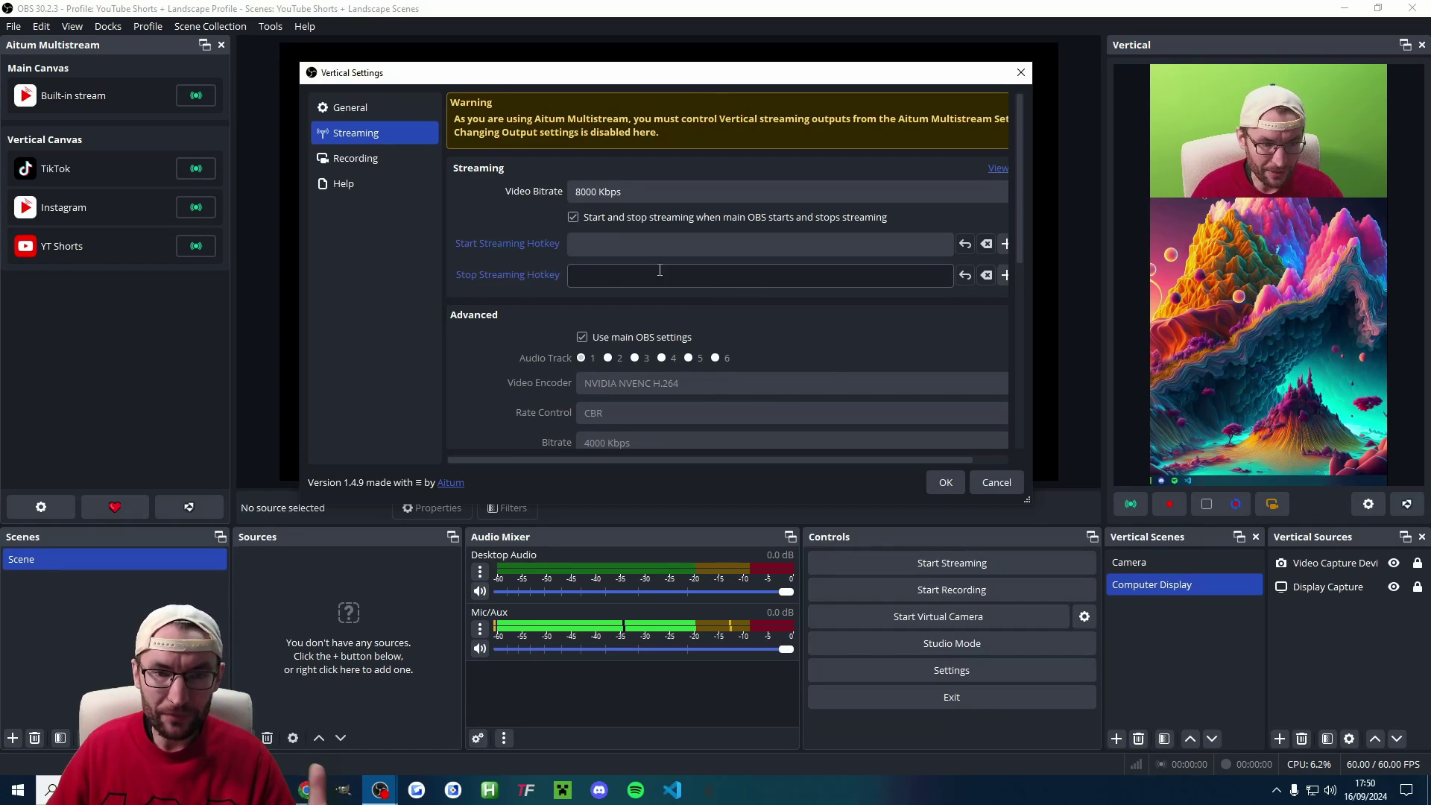
drag(1015, 238, 1022, 317)
click(945, 483)
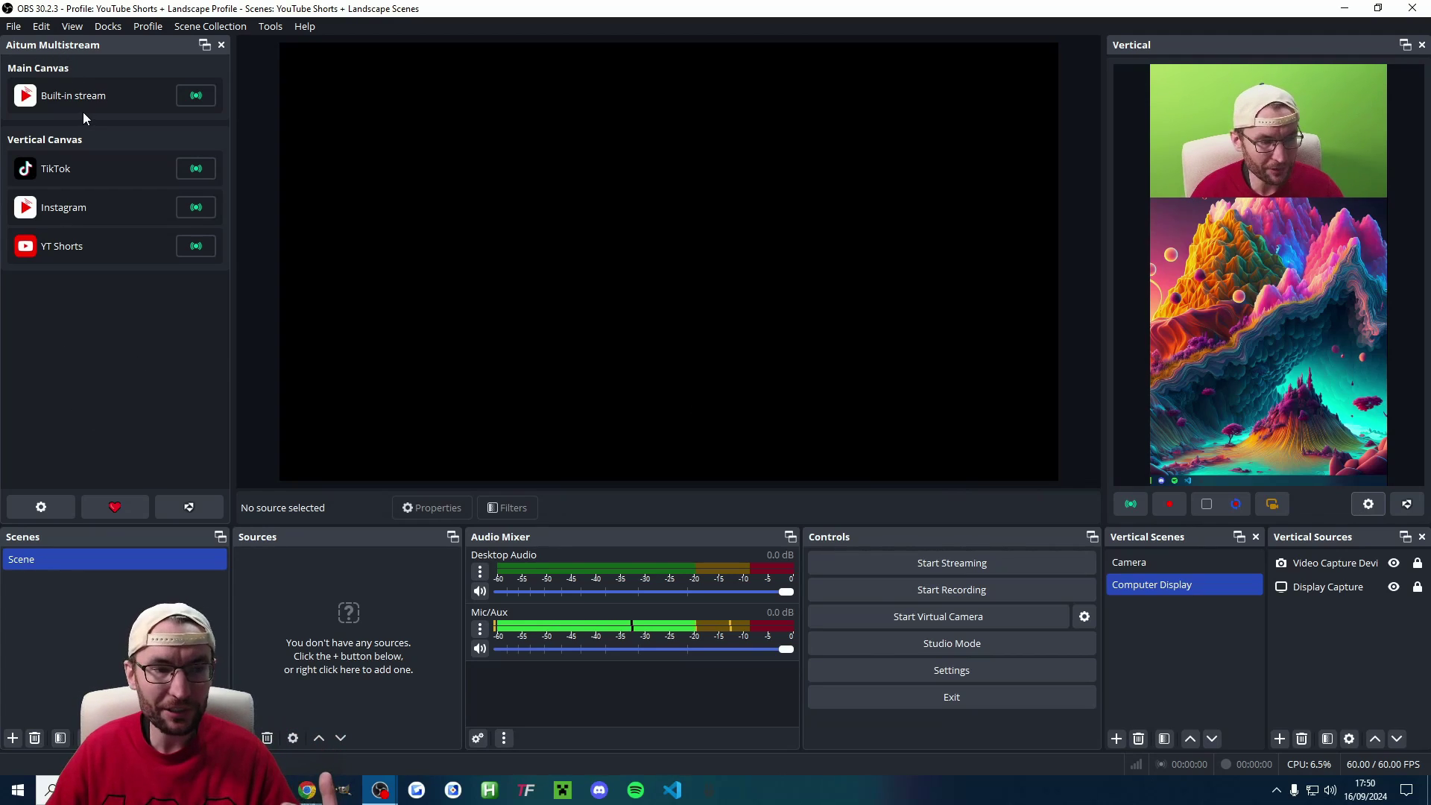
- Remove the YT Shorts output from Vertical Canvas and add a YouTube output named 'YouTube Shorts'
click(50, 506)
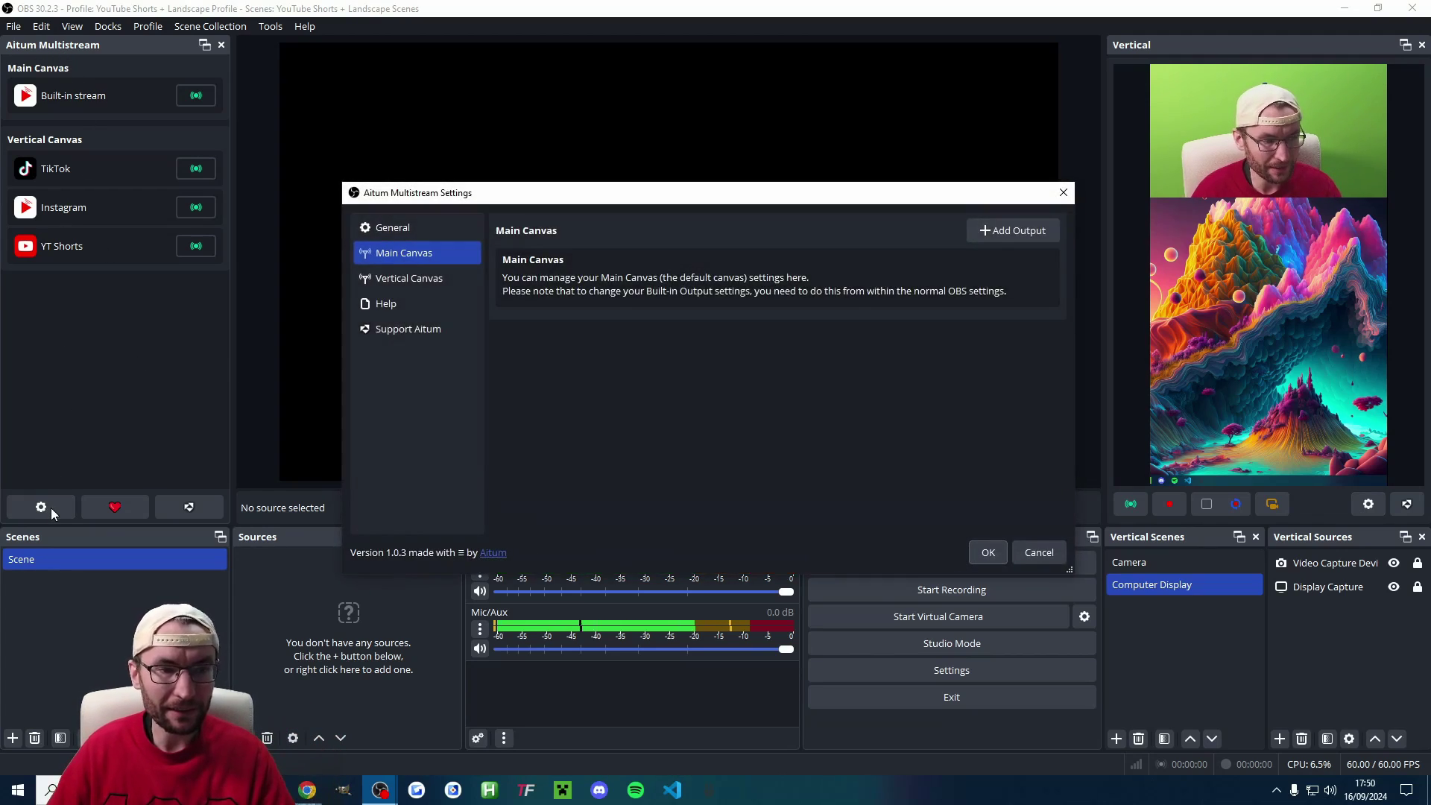
click(411, 281)
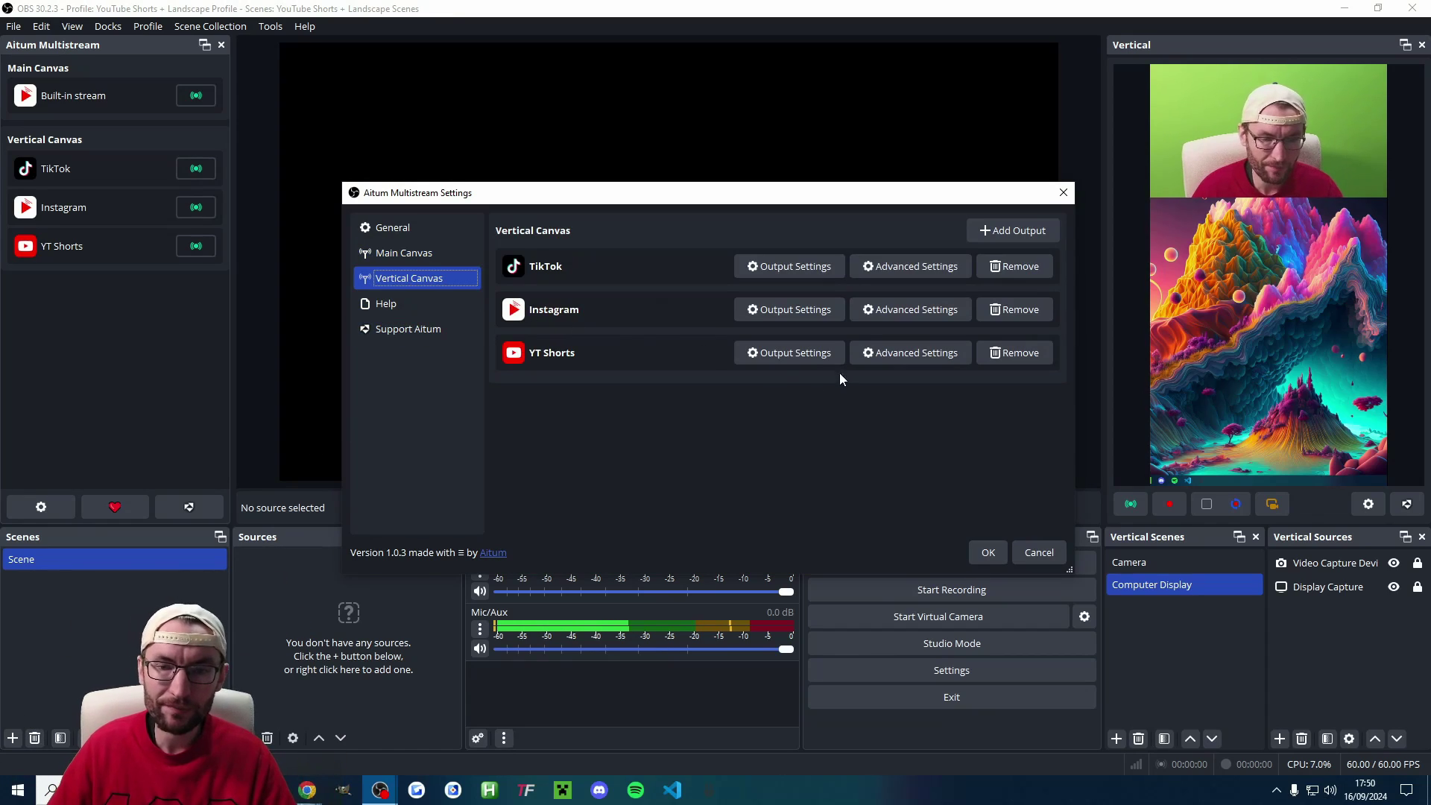
click(1019, 353)
click(1010, 231)
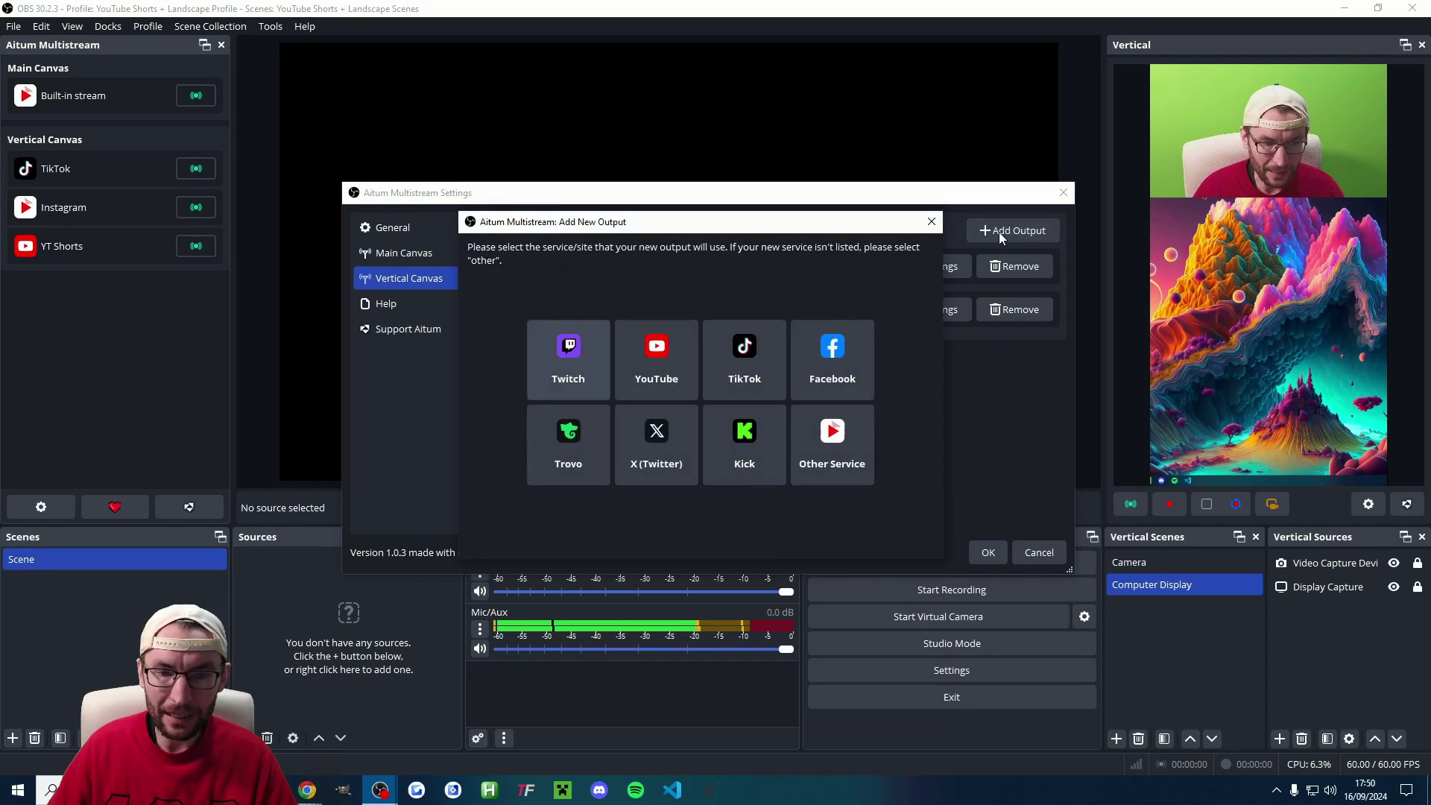
click(656, 366)
double_click(650, 275)
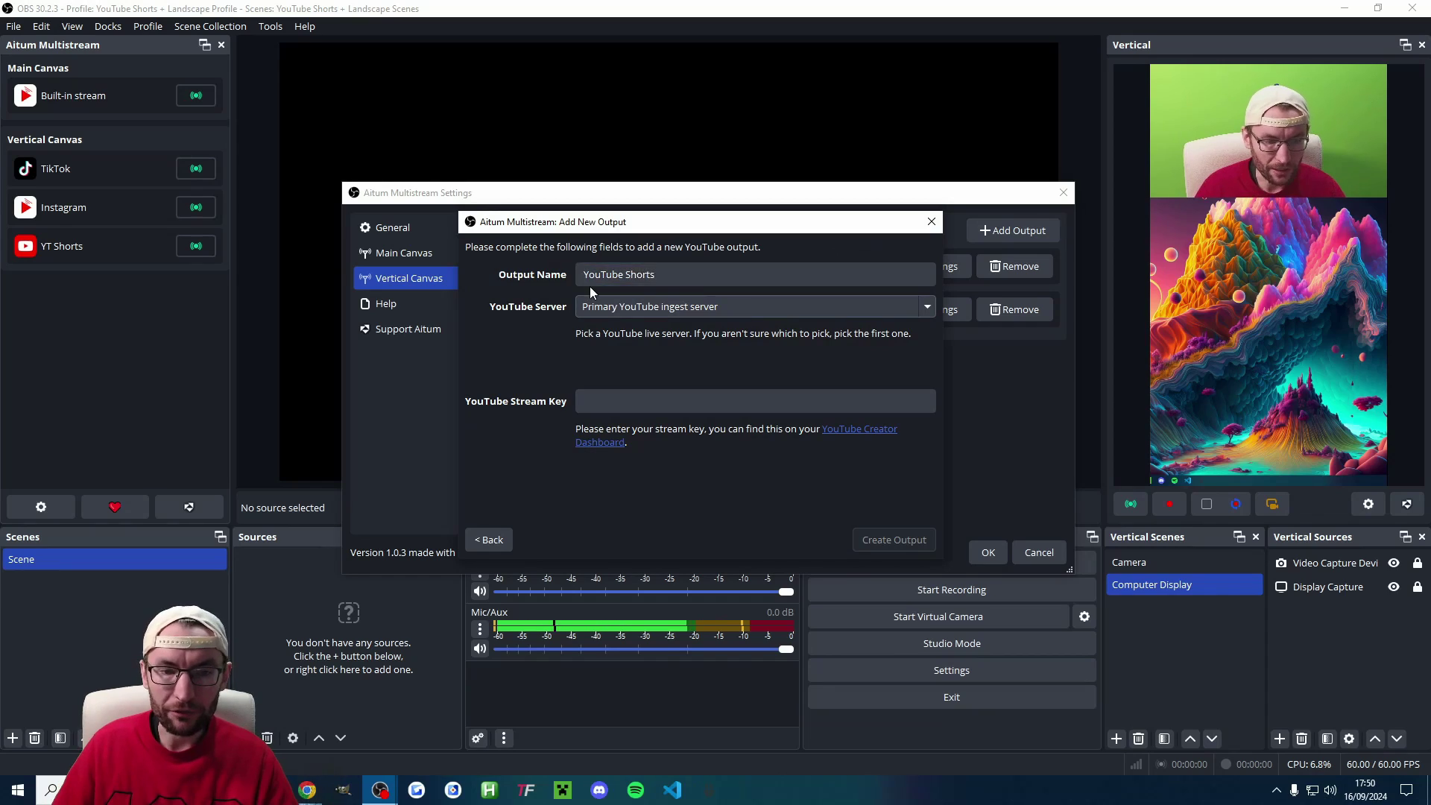
text(Shorts)
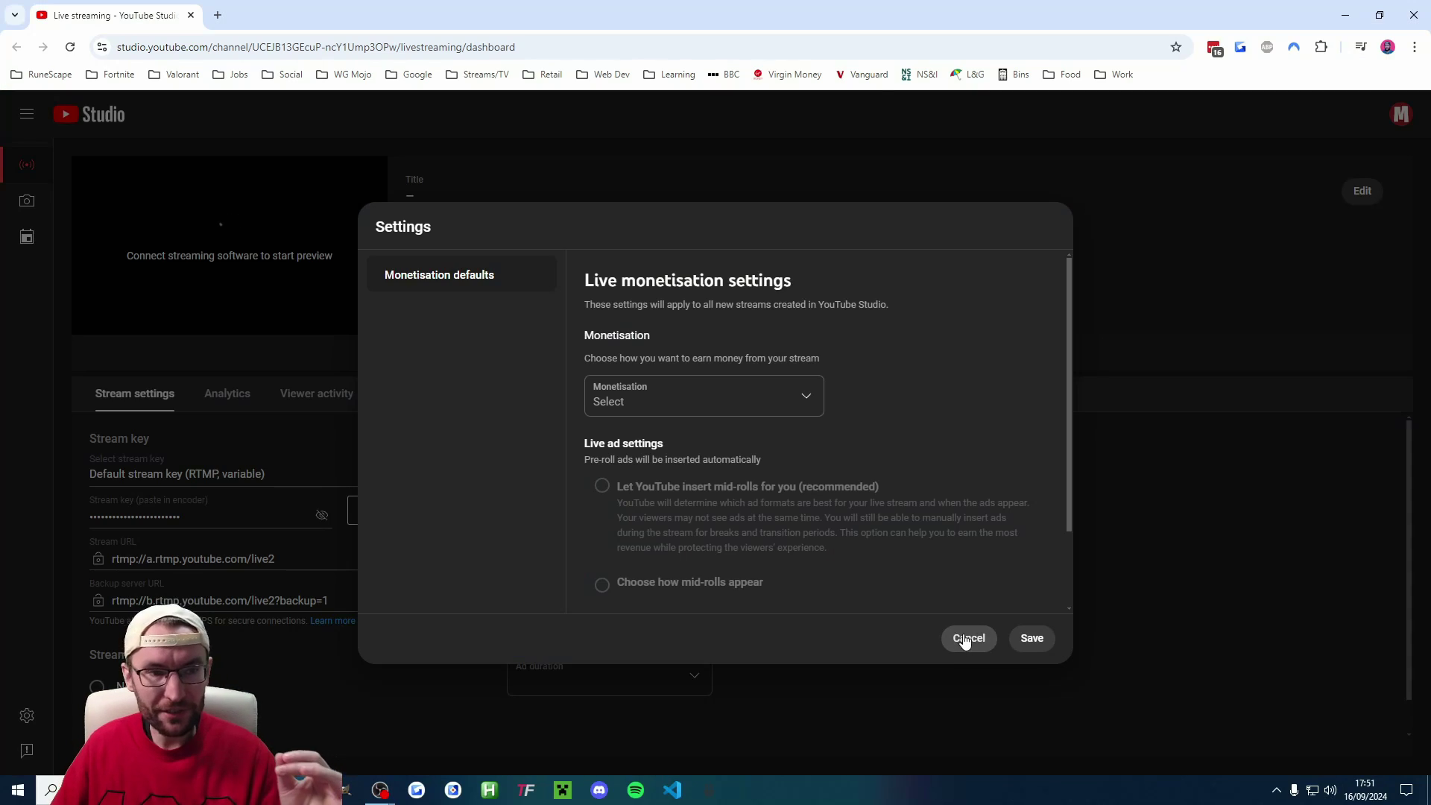
- Discard the monetisation settings and start a scheduled stream from the Manage page
click(965, 641)
click(783, 142)
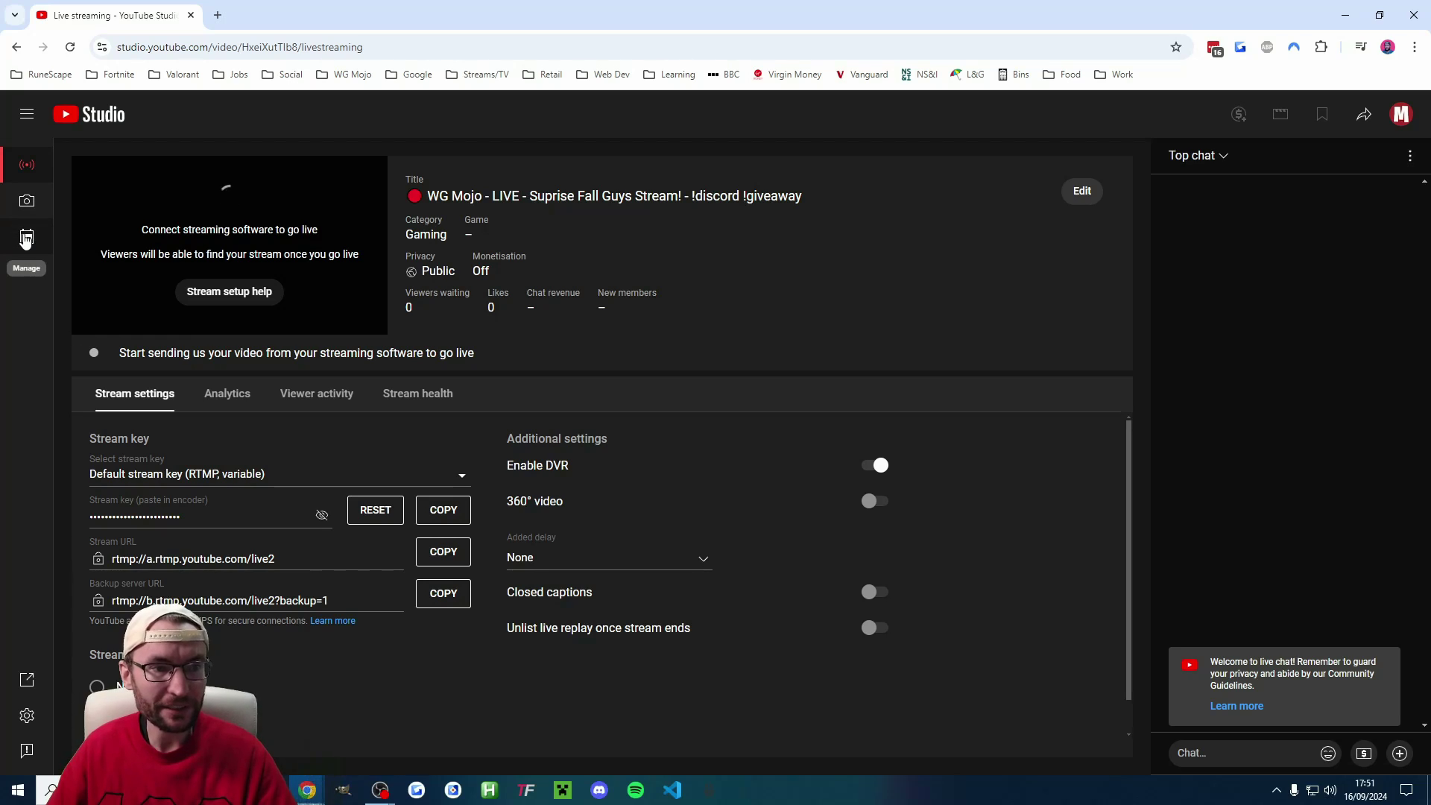
click(29, 239)
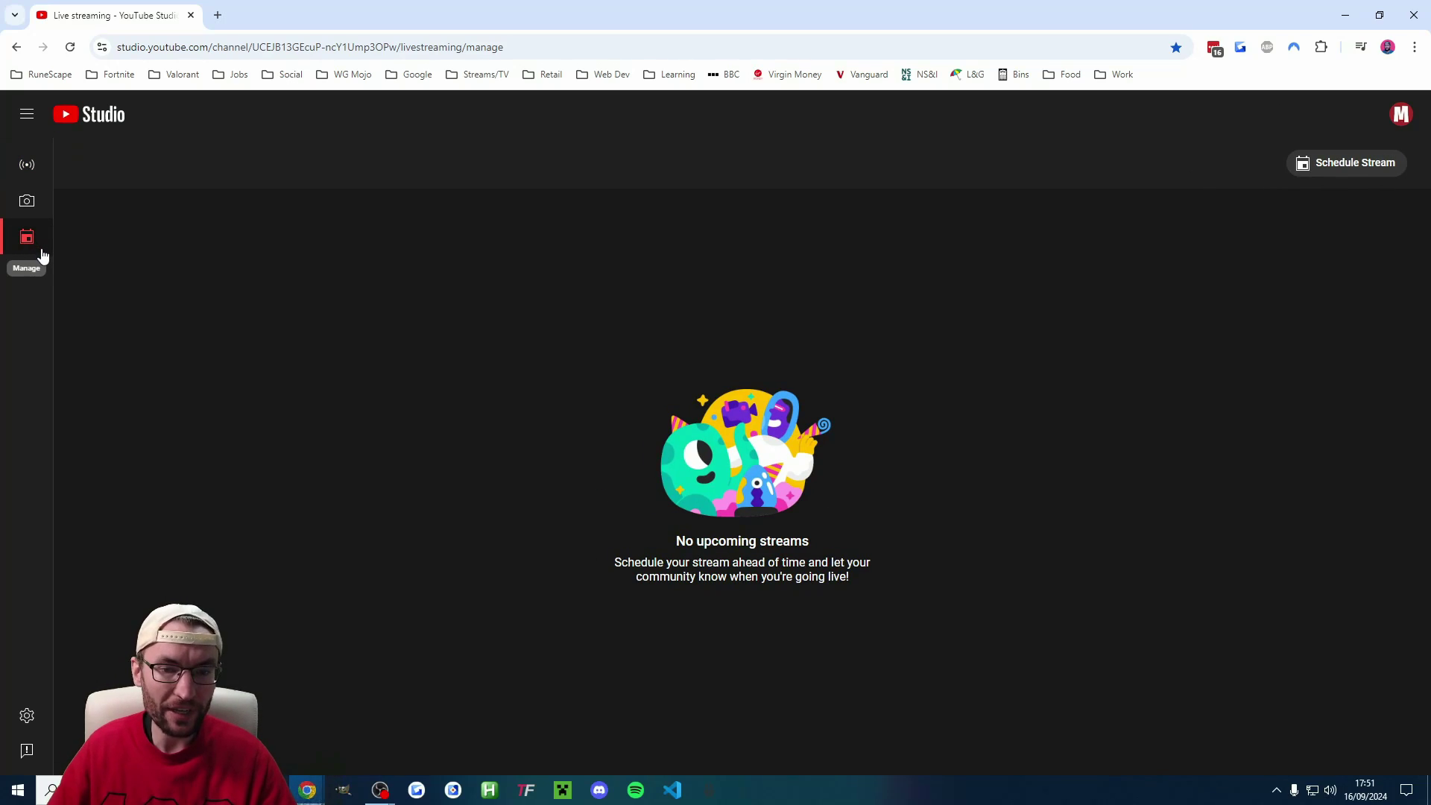
click(1343, 169)
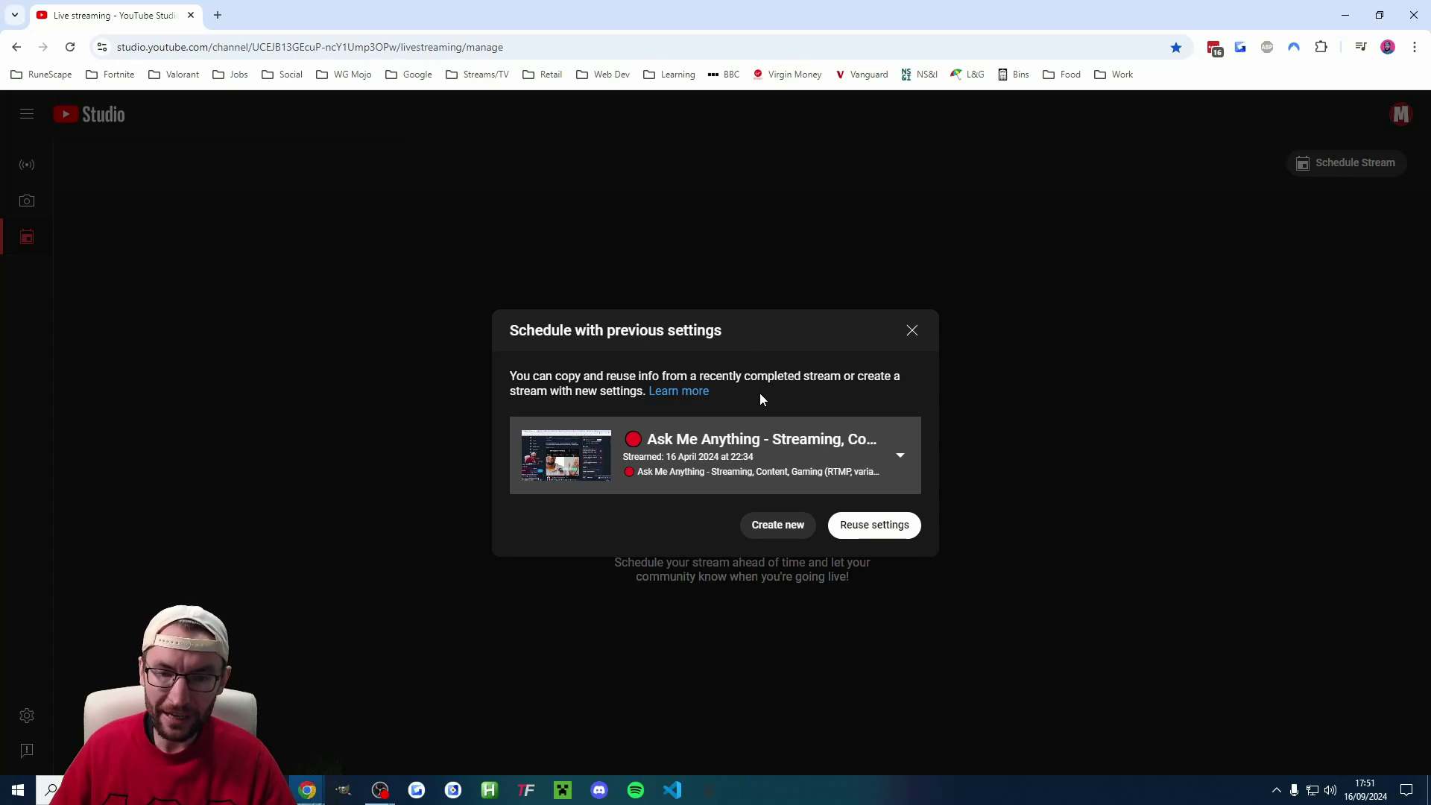
click(768, 472)
click(787, 379)
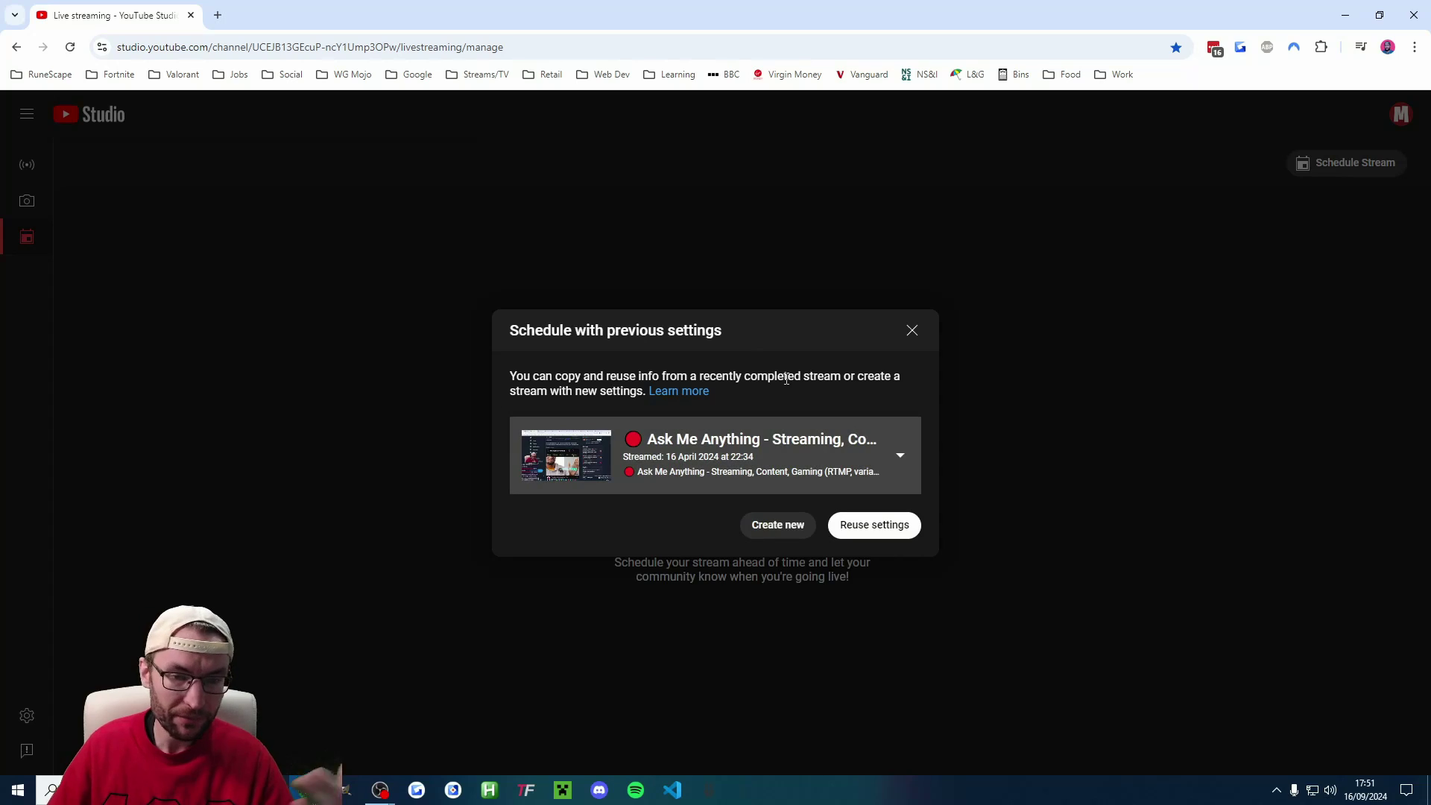
- Create a new unlisted 'Test Stream' with Streaming software as the broadcast type
click(777, 526)
click(598, 348)
text(Test Stream)
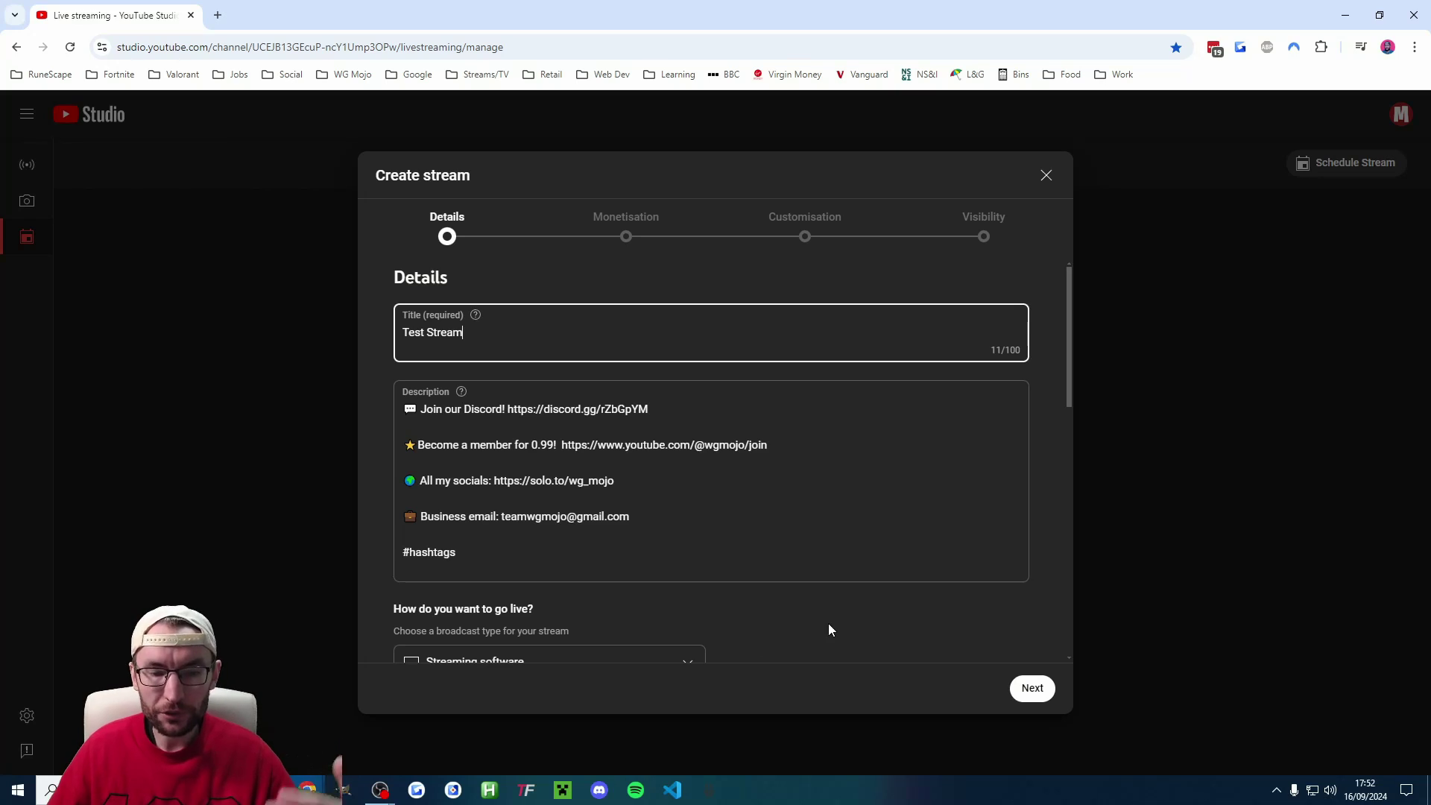
scroll(827, 618, down, 5)
scroll(853, 596, up, 5)
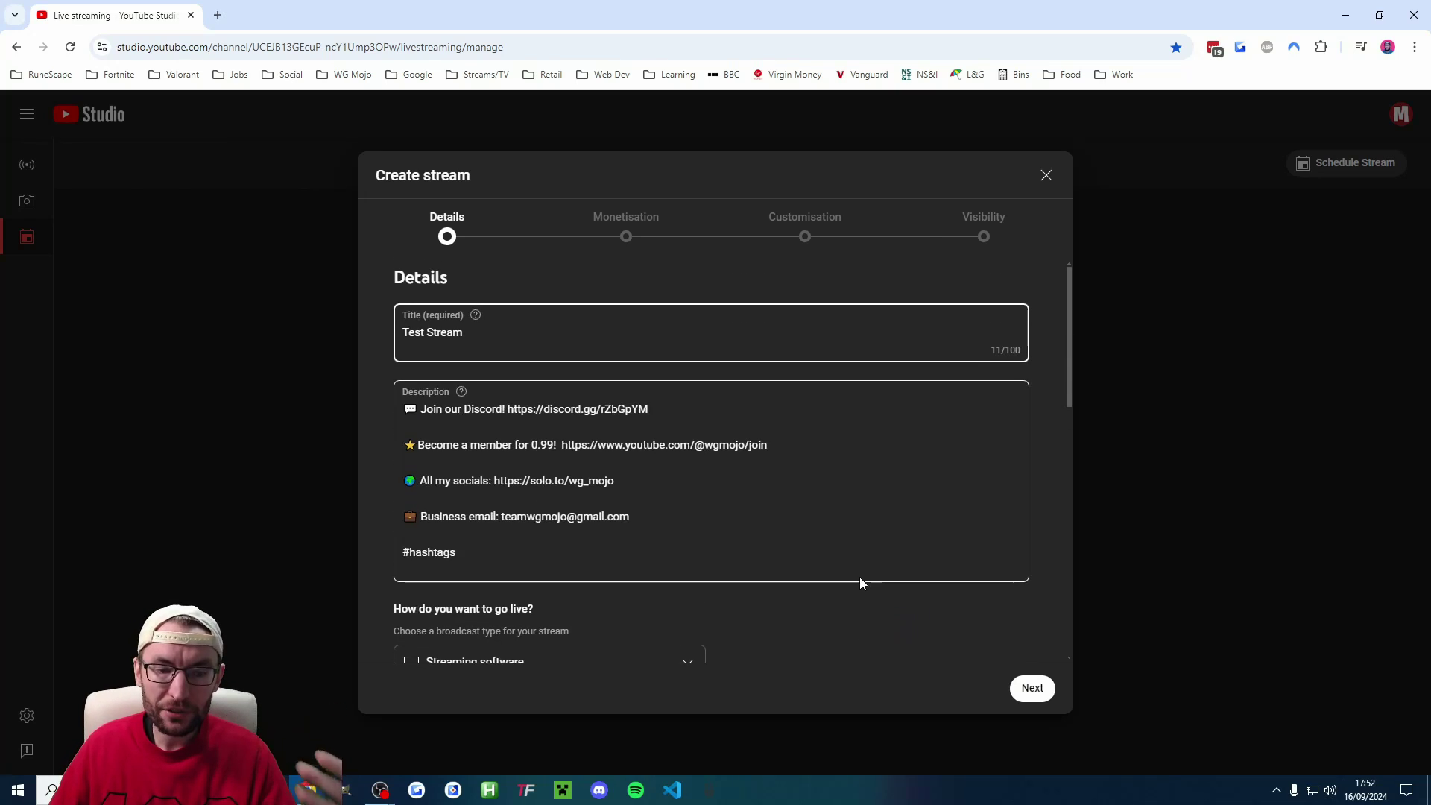
scroll(857, 577, down, 1)
click(646, 589)
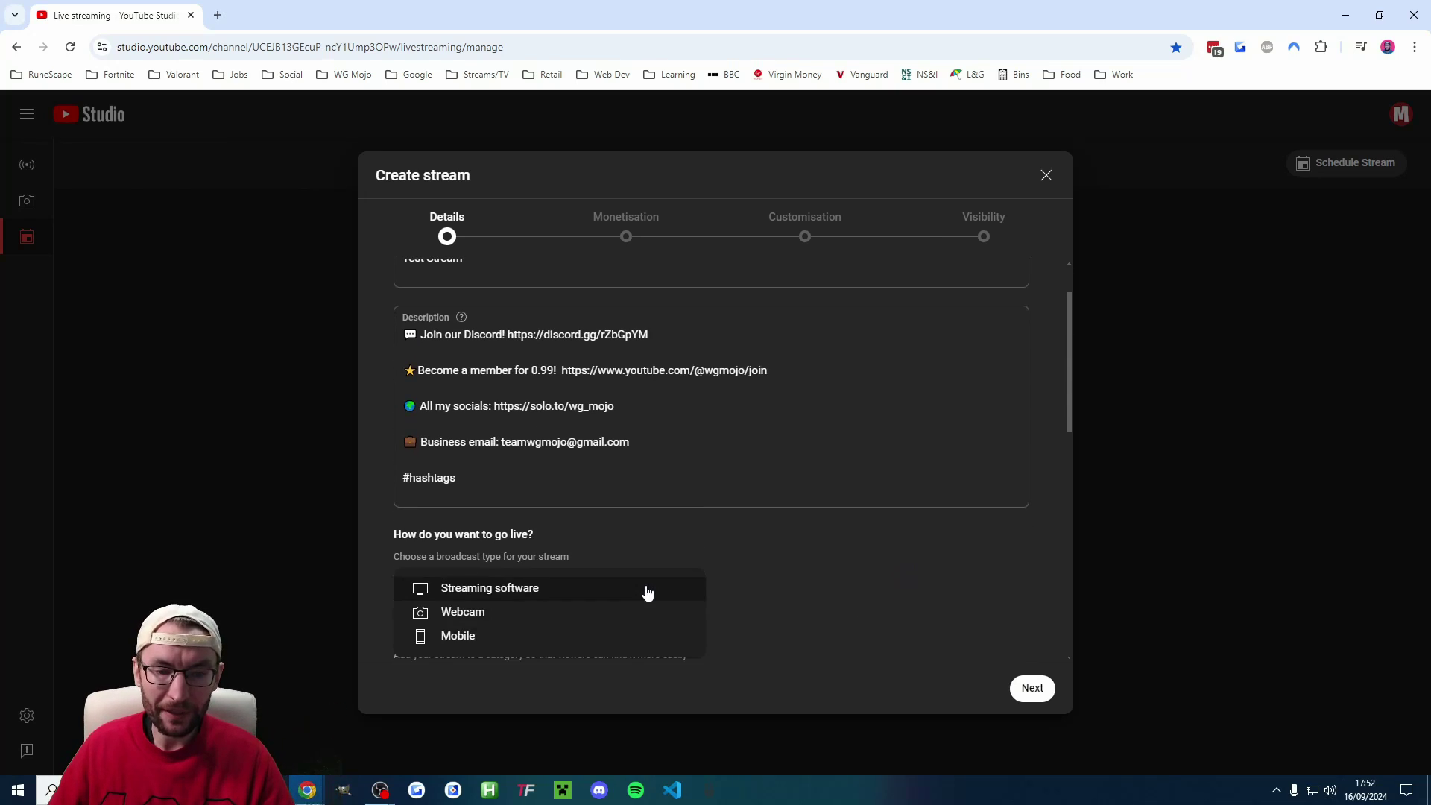
click(691, 560)
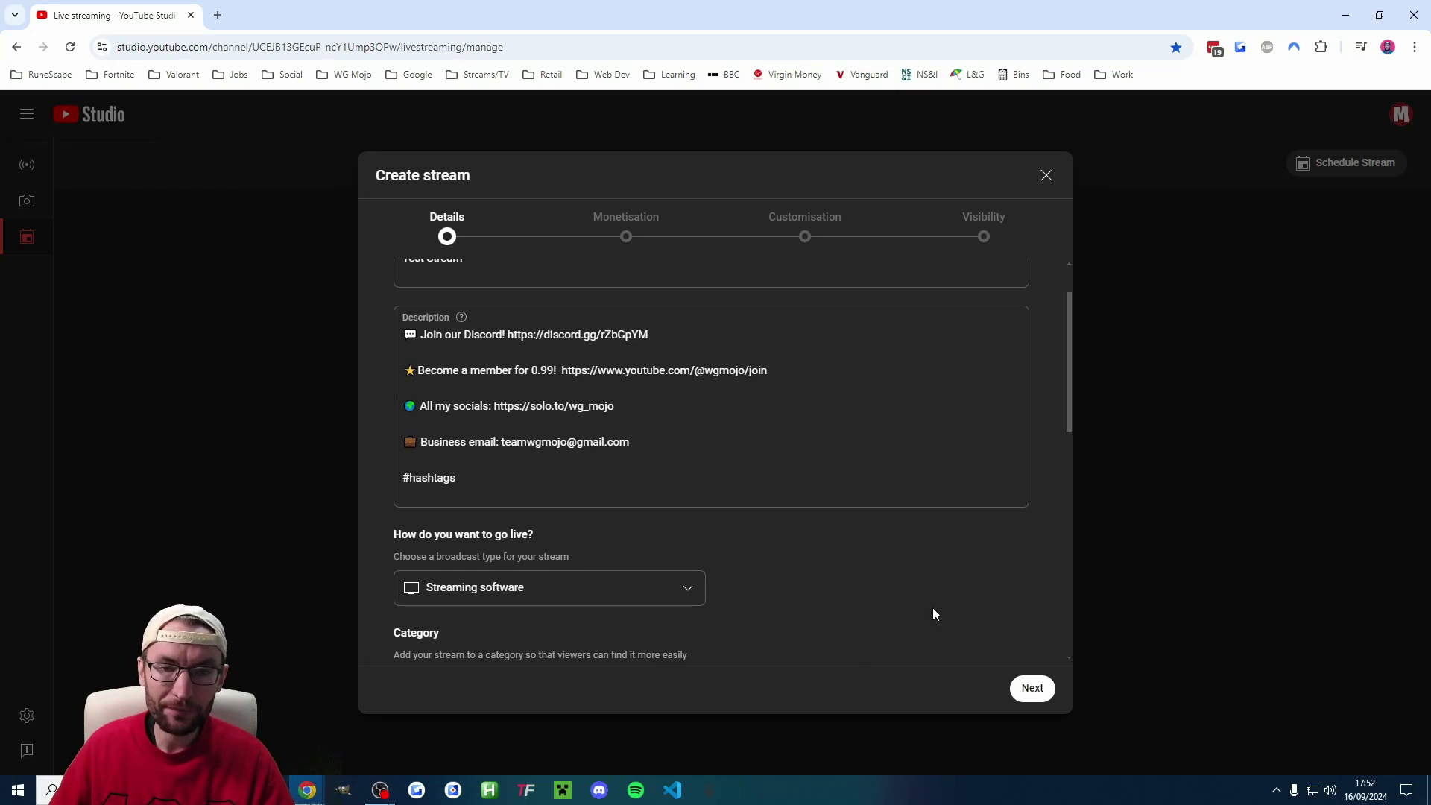
click(1032, 688)
click(1032, 688)
click(1031, 688)
click(1031, 686)
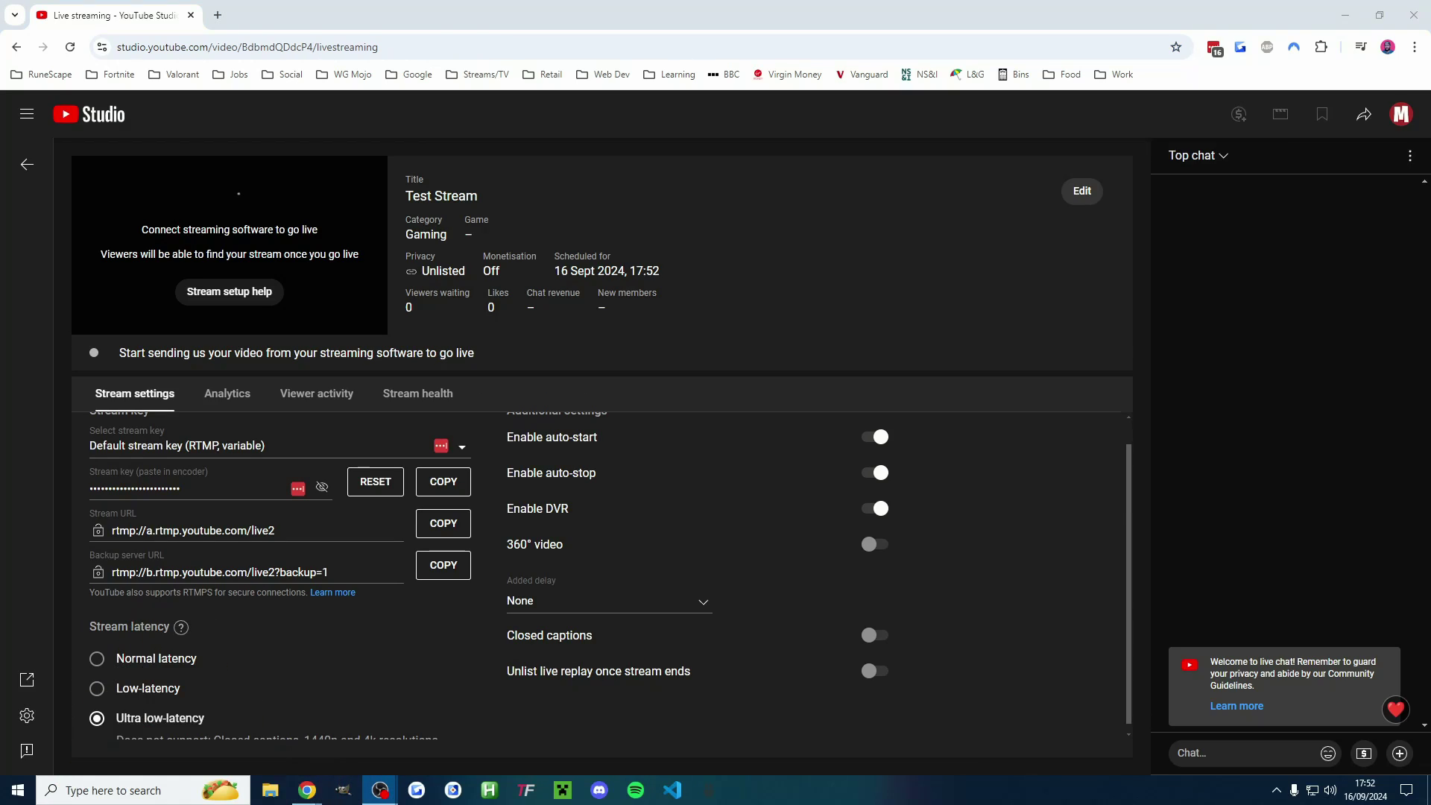
- Create and copy a 'YT Shorts Key' stream key for Test Stream, then return to OBS
scroll(1028, 581, up, 1)
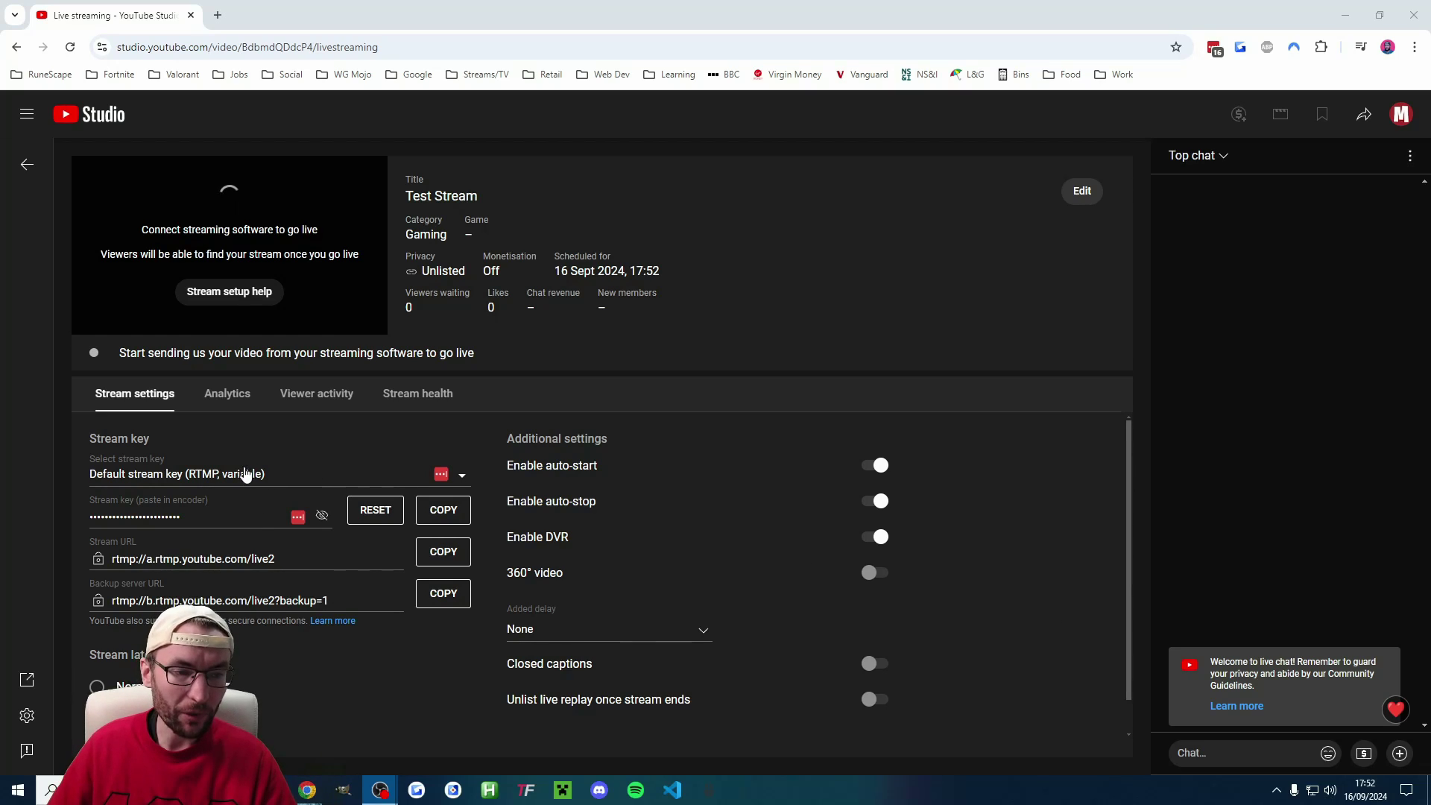
click(224, 475)
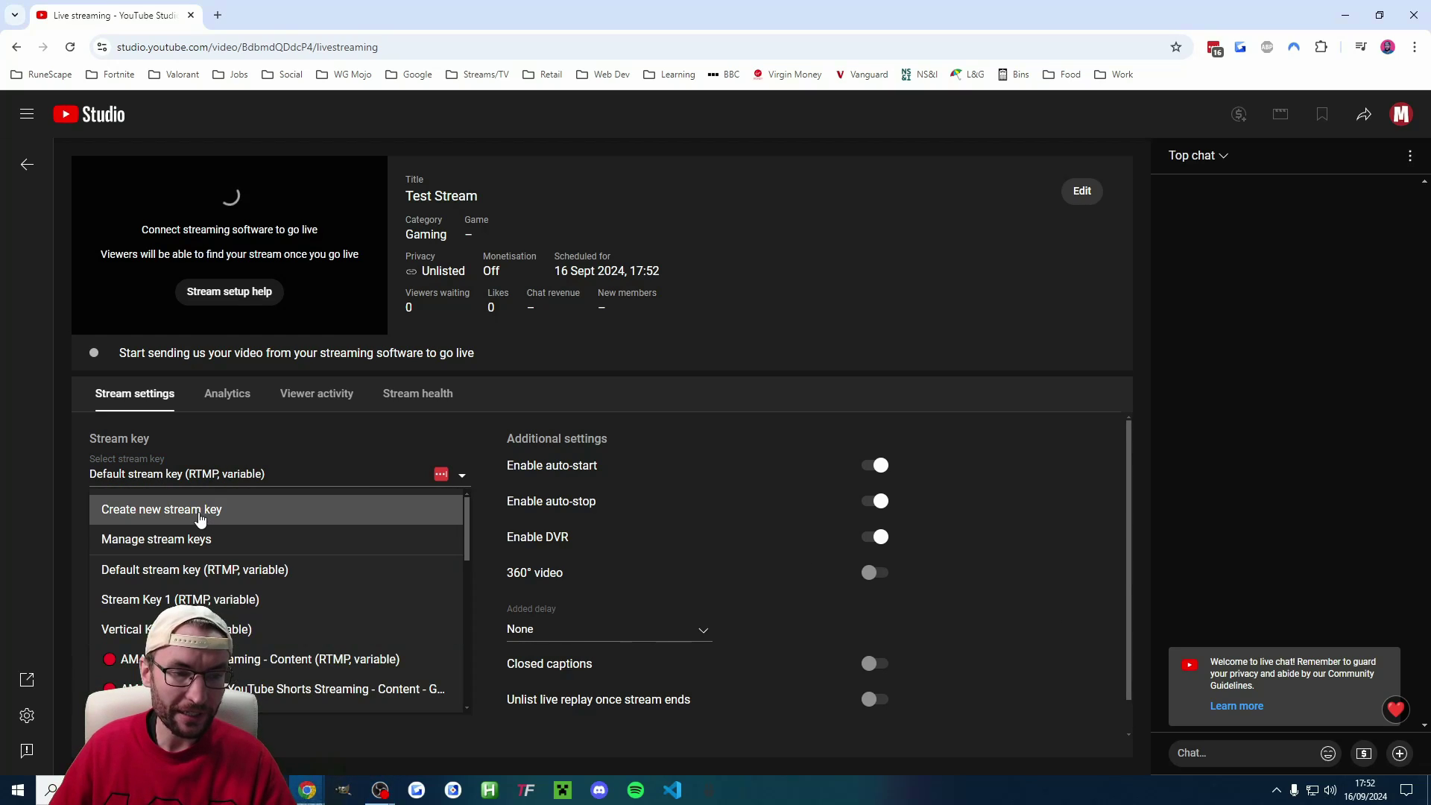
click(200, 511)
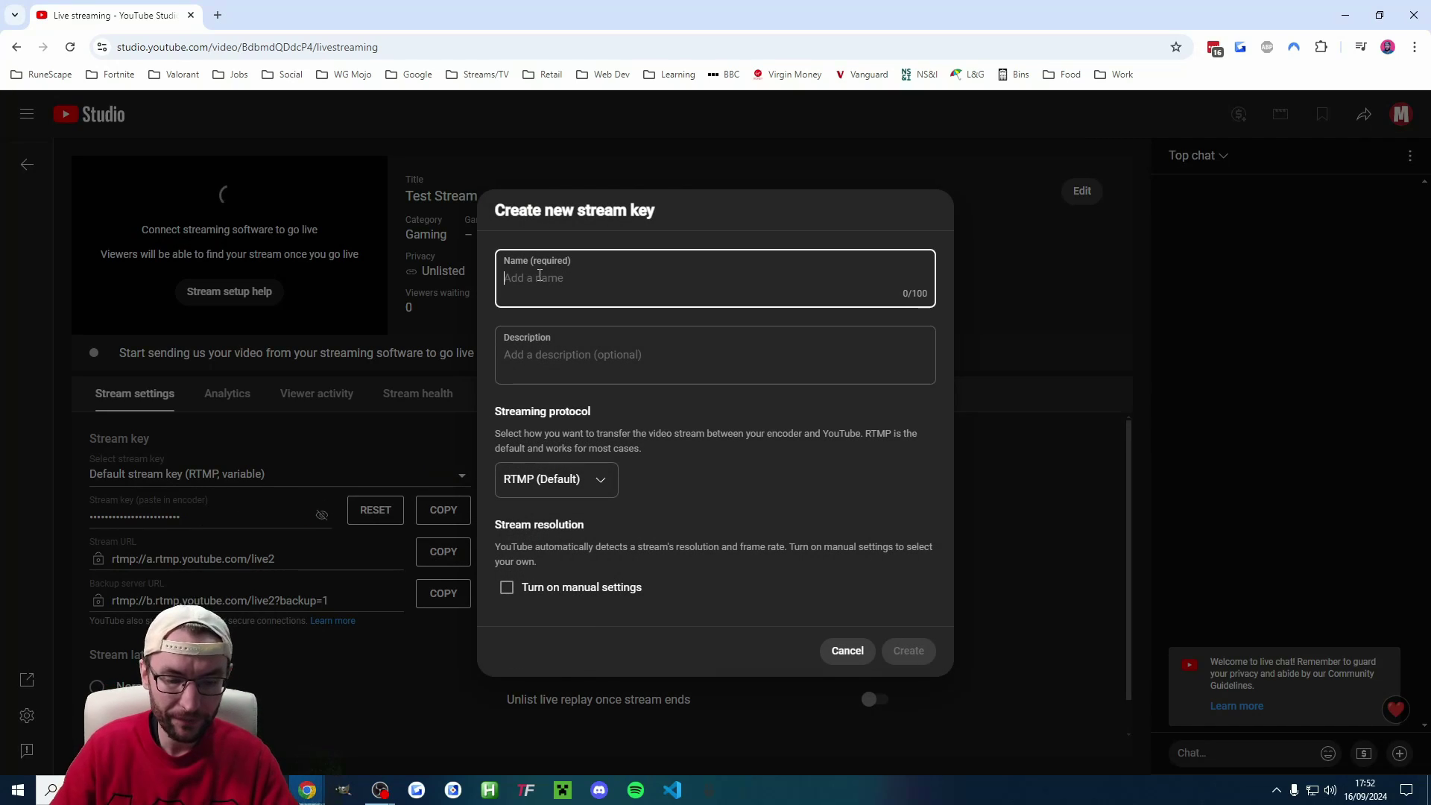
text(YT Shorts Key)
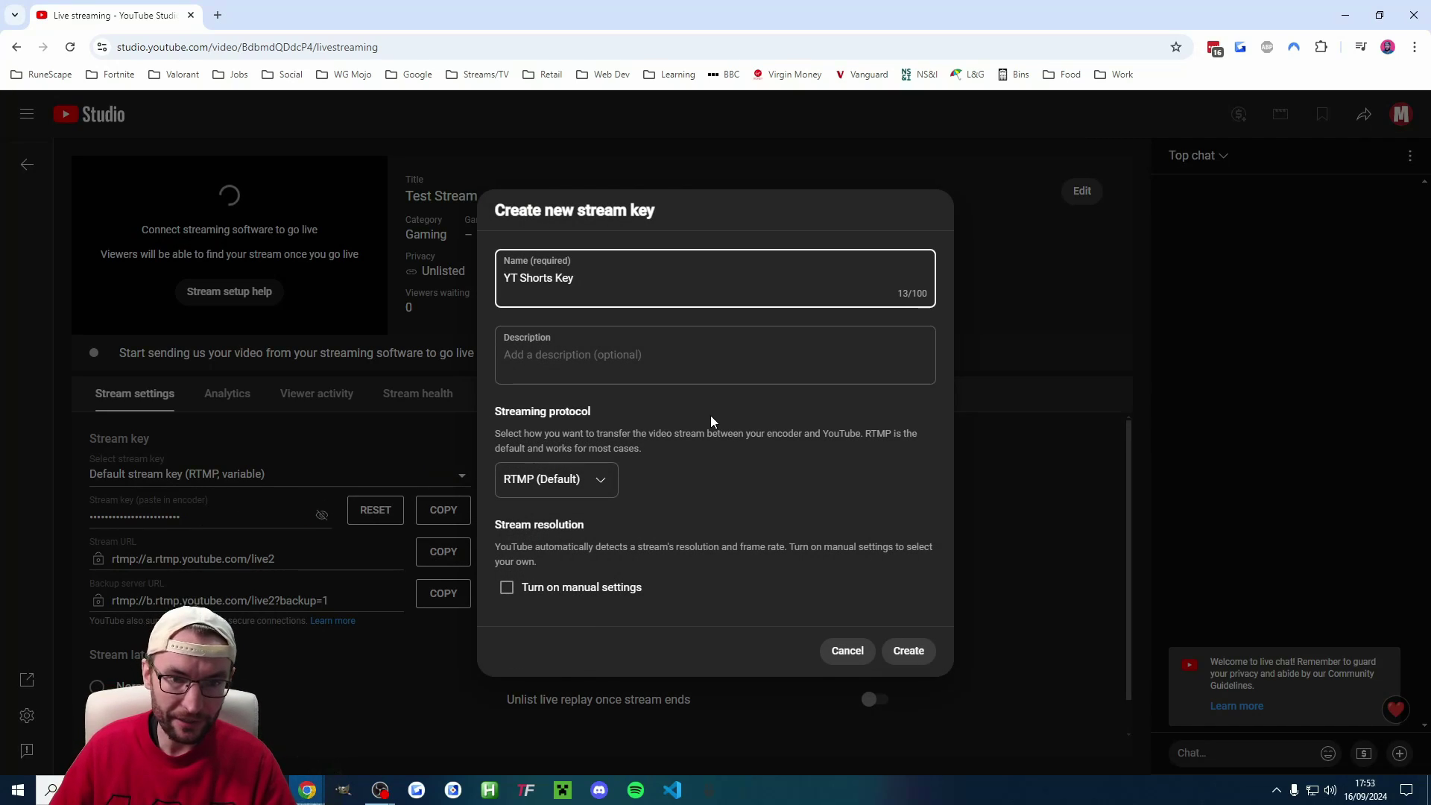
click(911, 654)
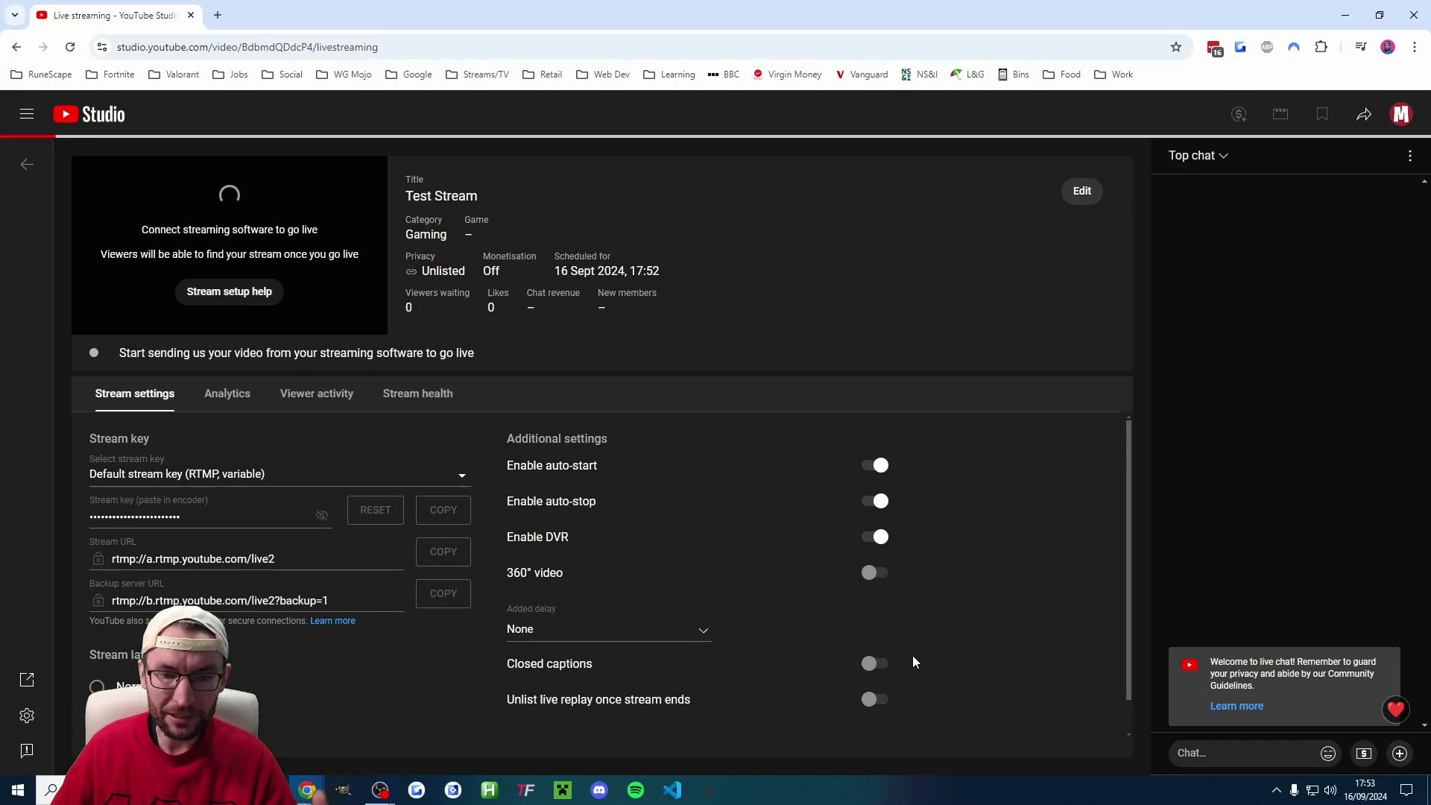
click(211, 505)
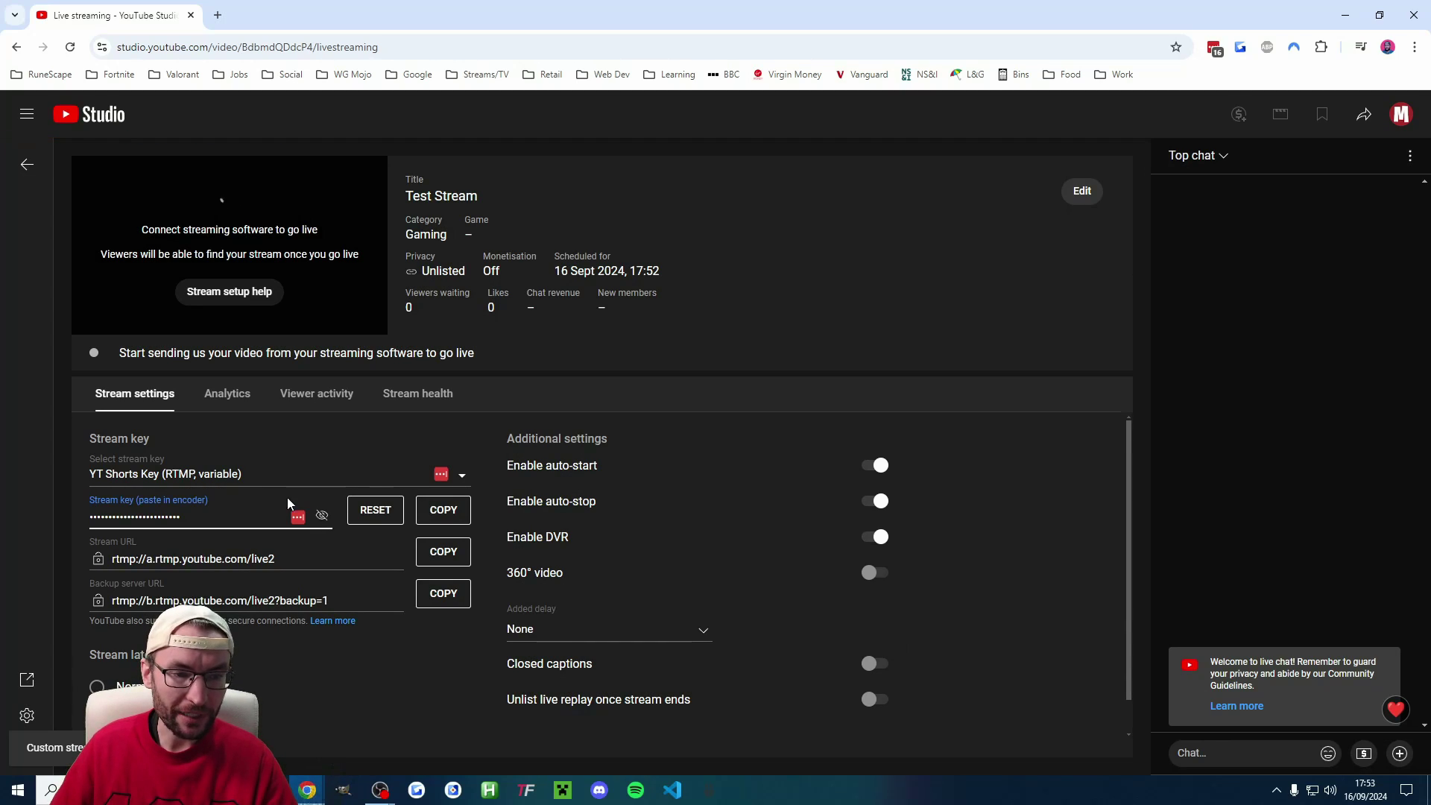
click(446, 513)
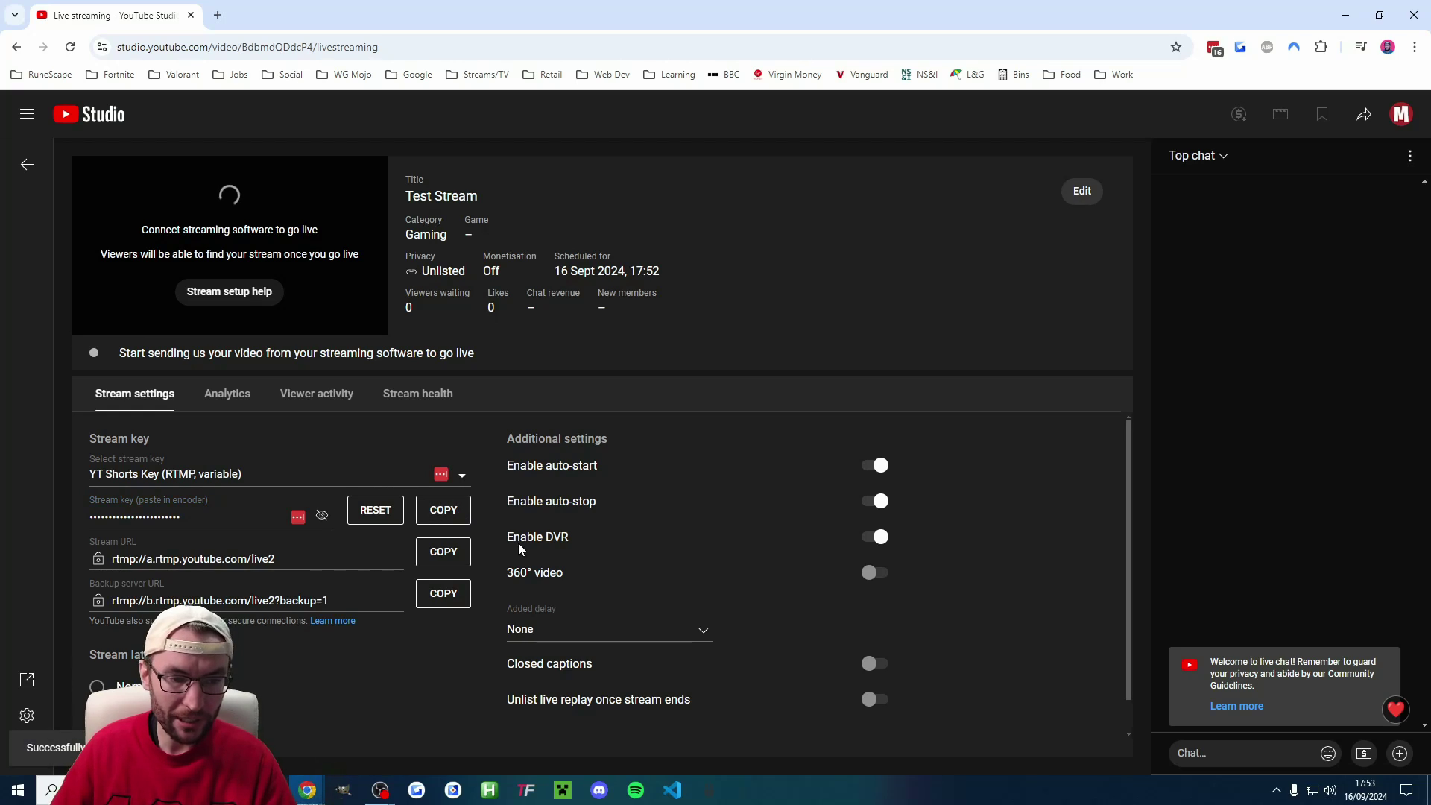
key(alt+Tab)
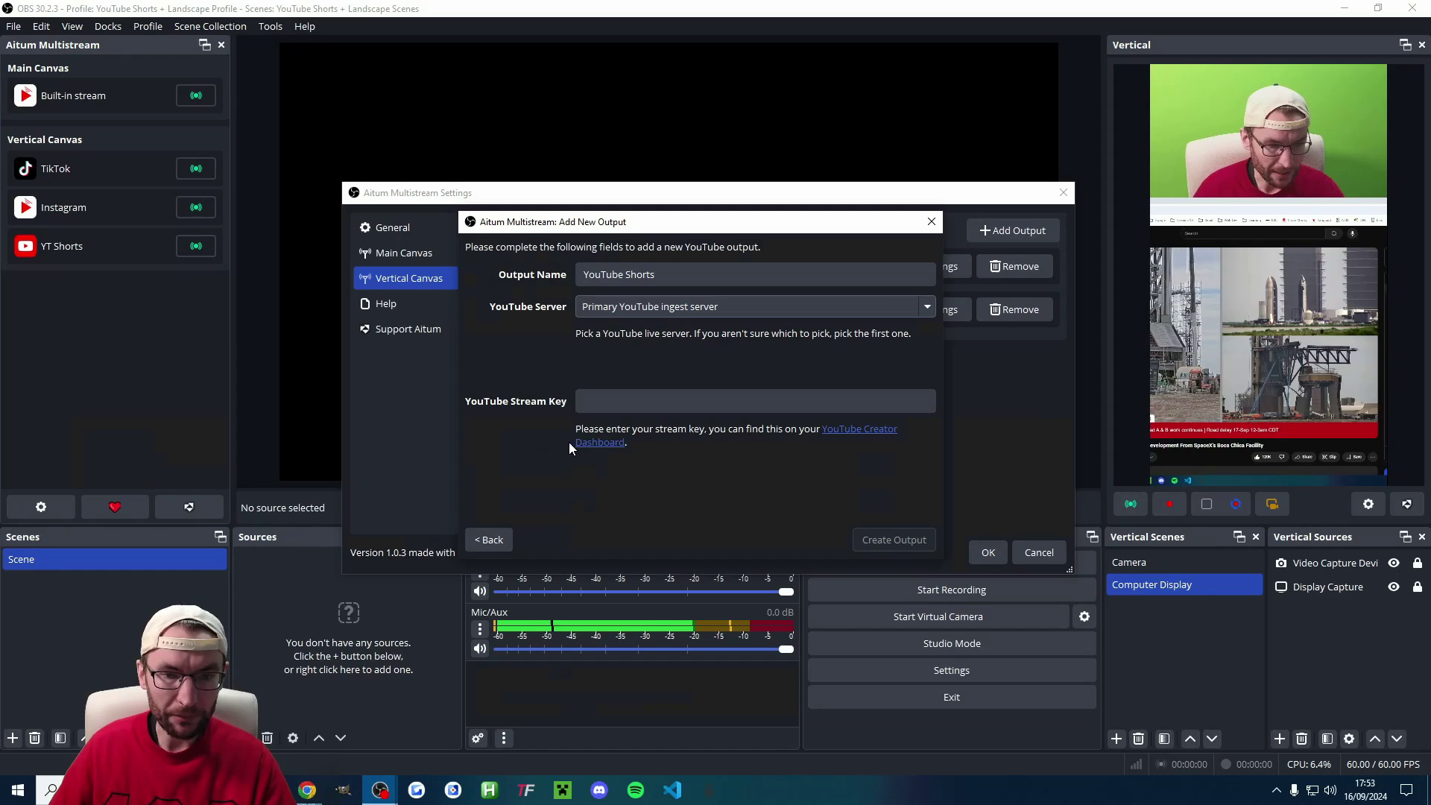
- Paste the stream key into the YouTube Shorts output, save it, and go live on YT Shorts
click(608, 398)
key(ctrl+v)
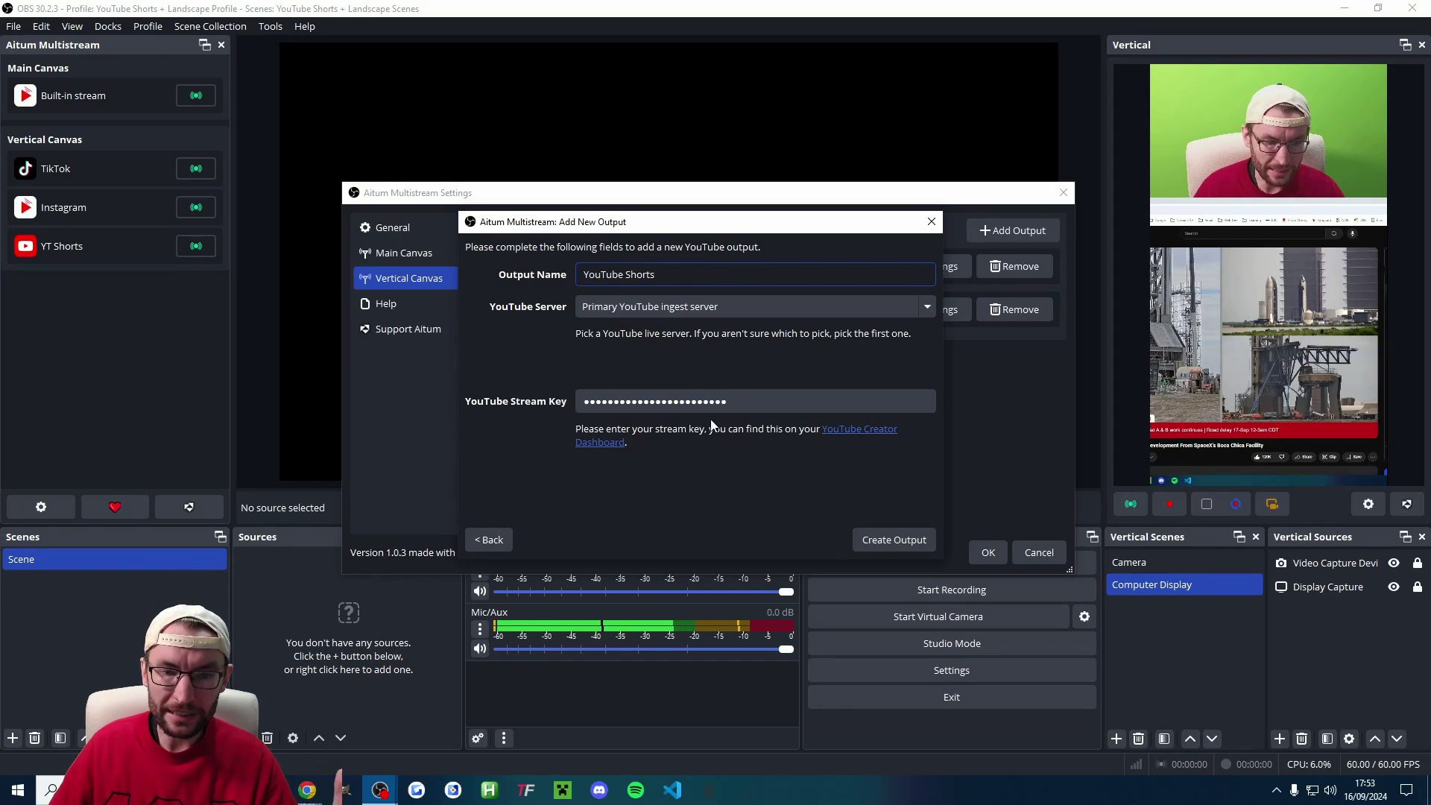
click(901, 541)
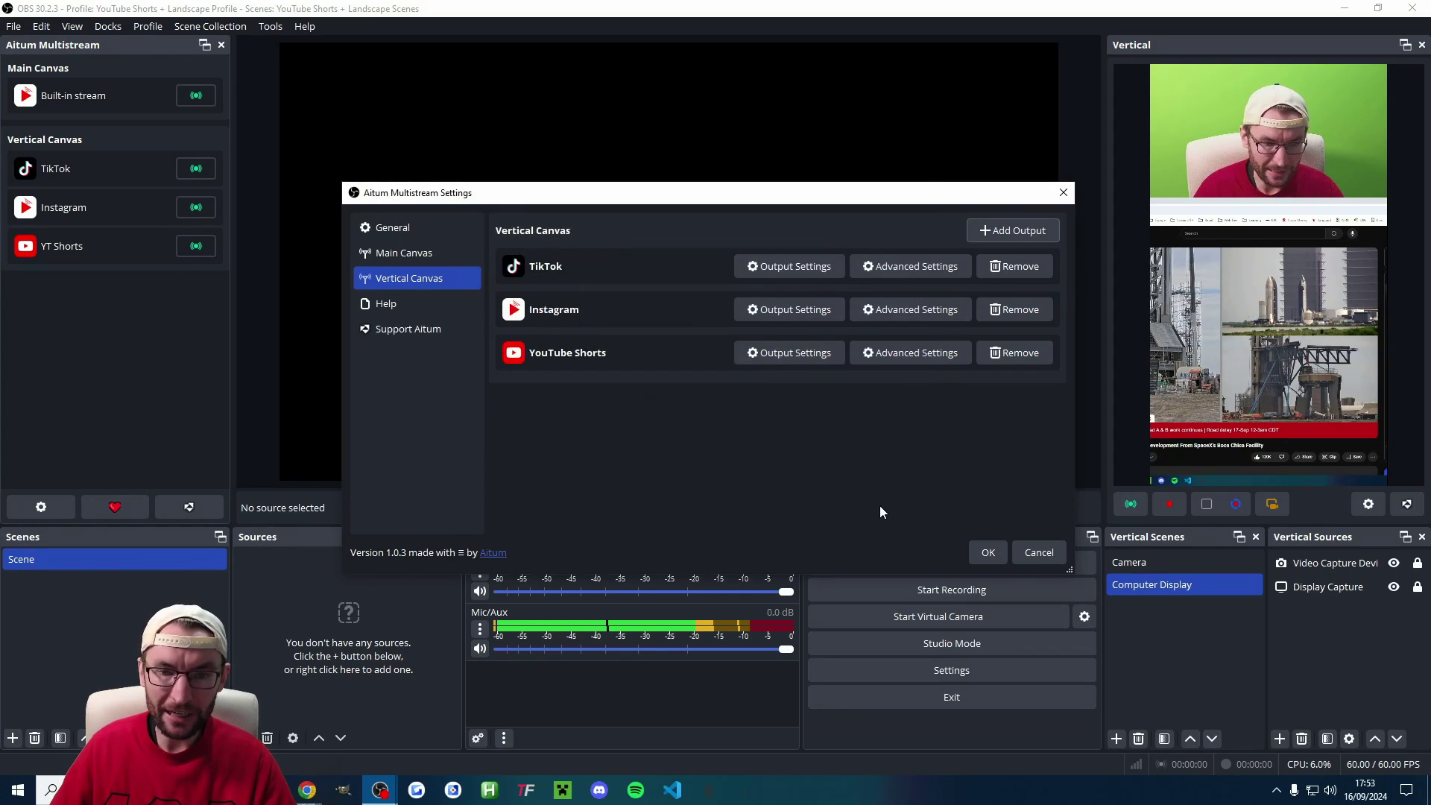
click(983, 553)
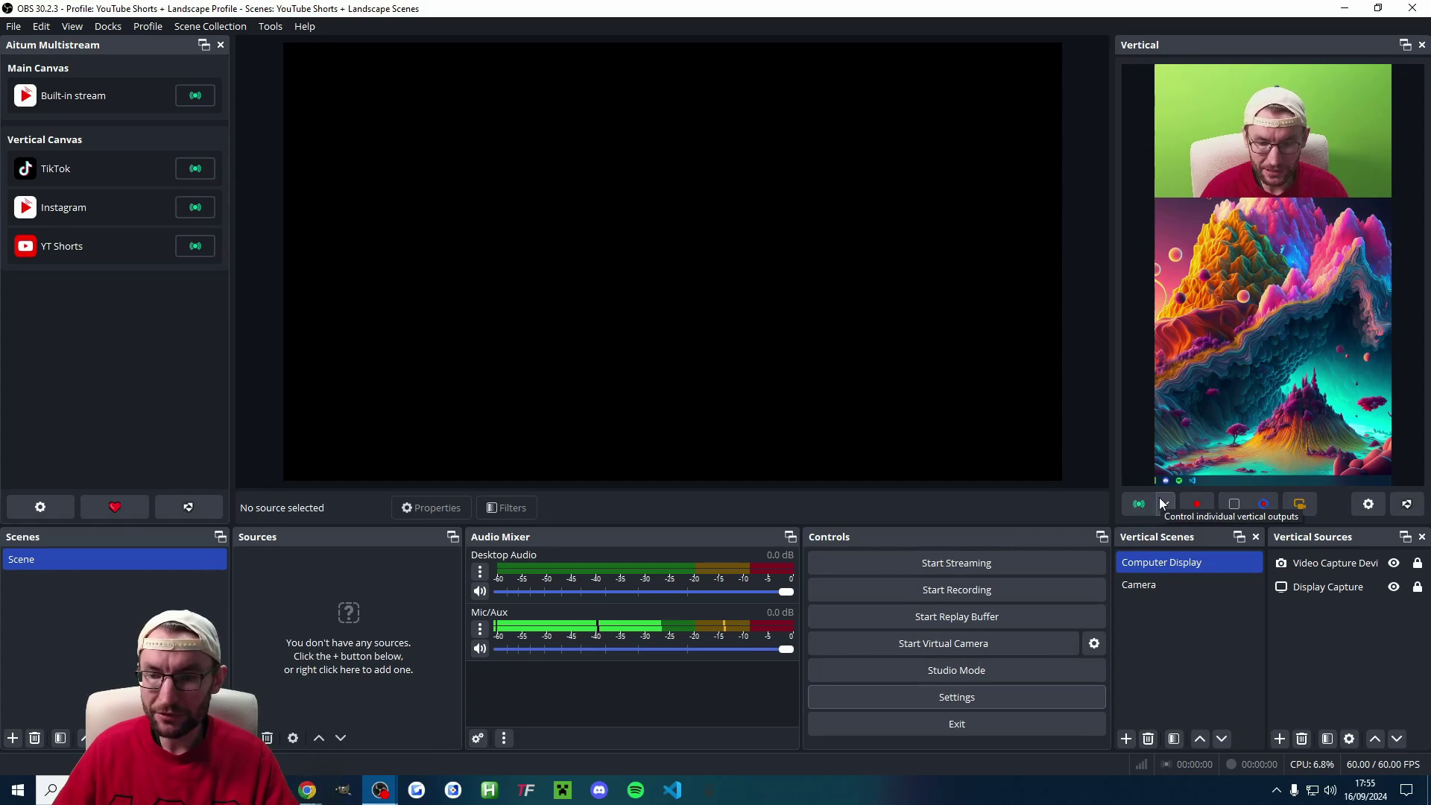
click(197, 247)
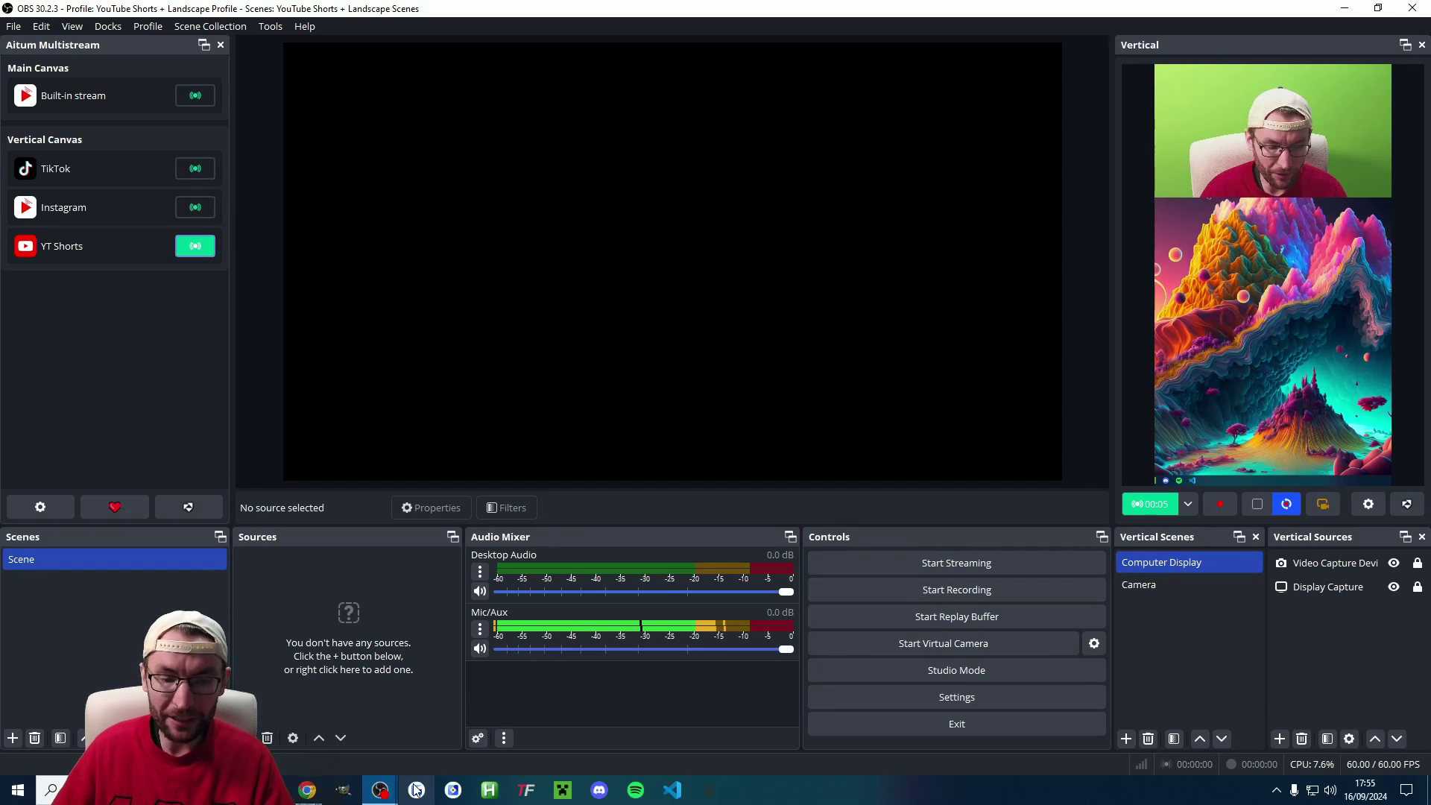
- Check the Test Stream preview in YouTube Studio, then stop the YT Shorts stream in OBS
mouse_move(312, 794)
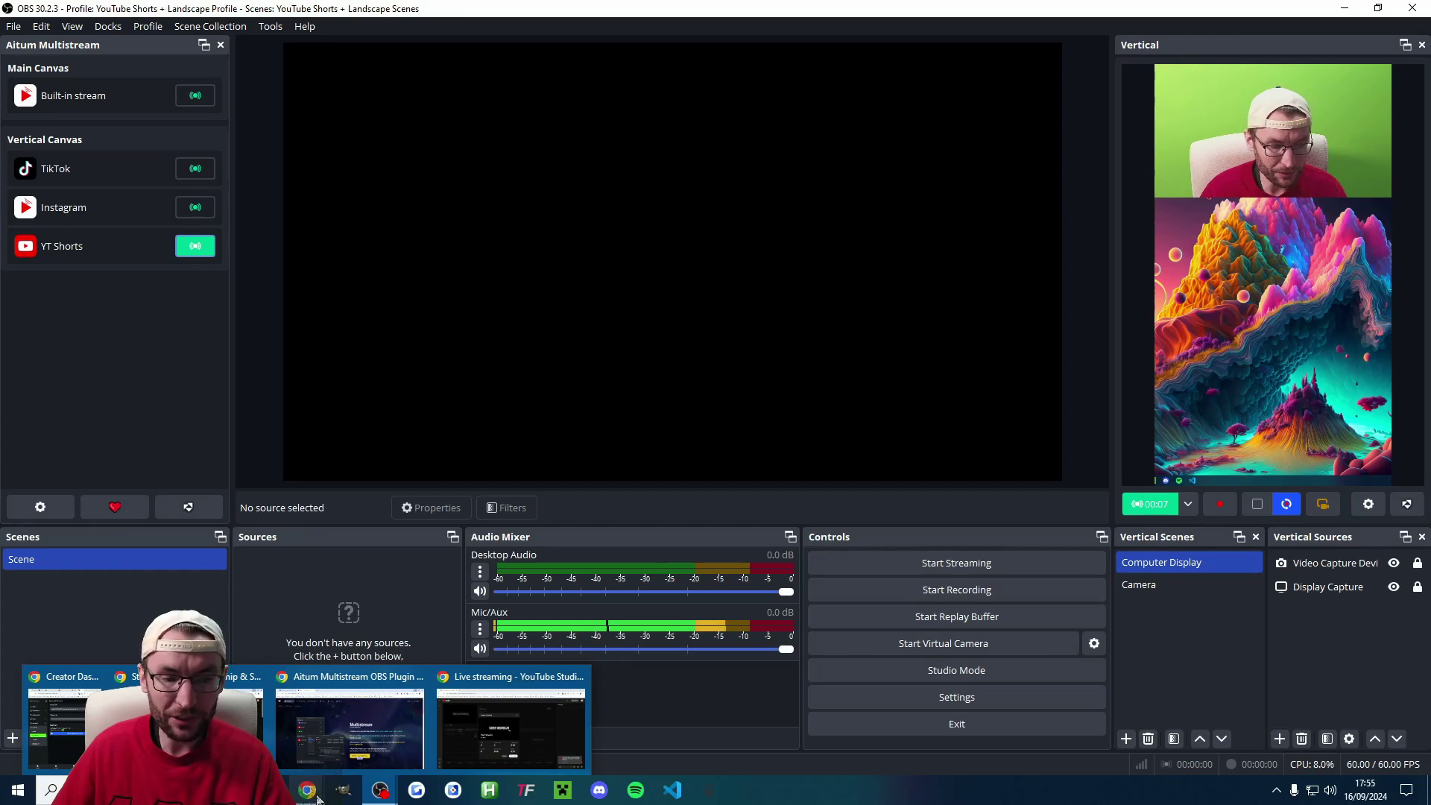
click(552, 732)
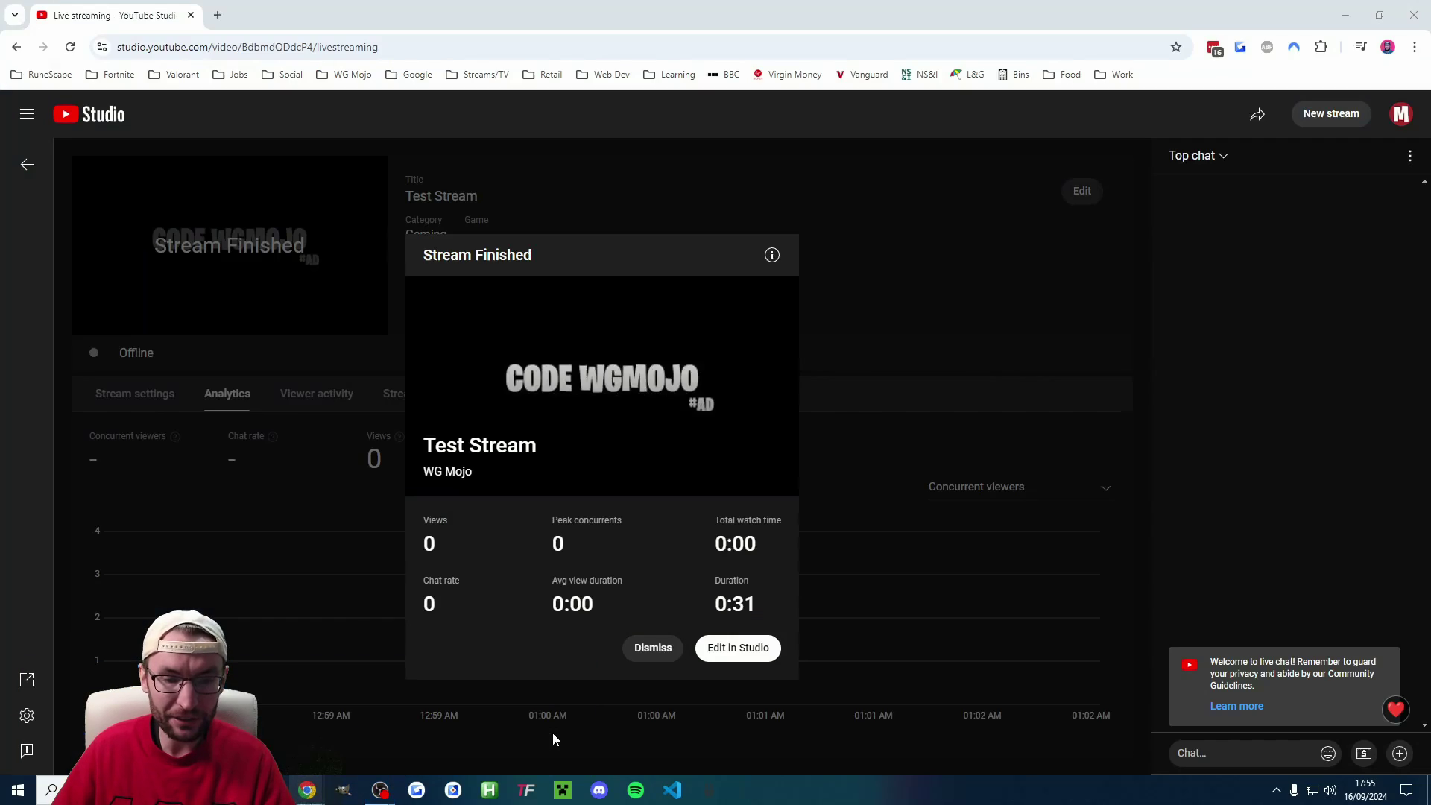
click(645, 655)
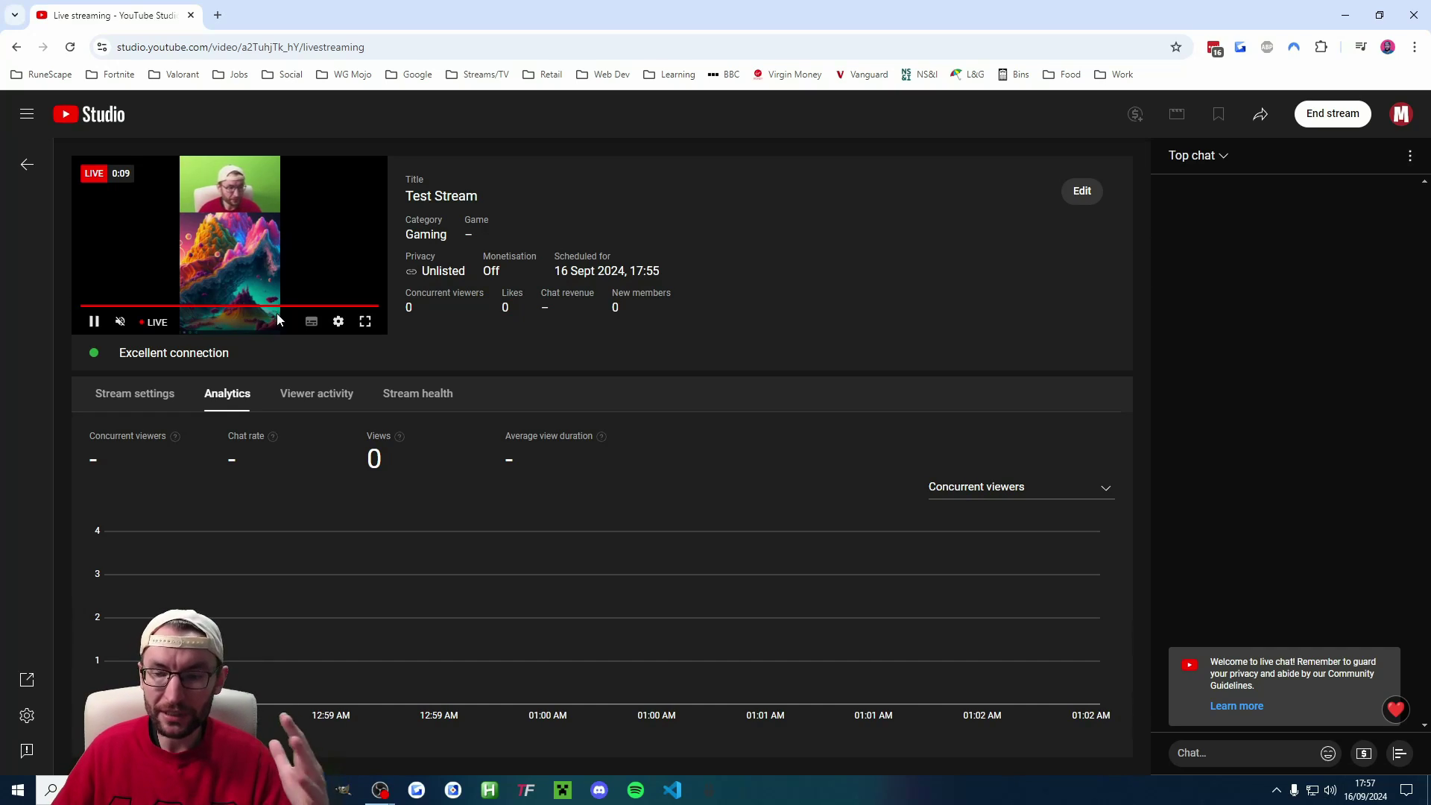
key(alt+Tab)
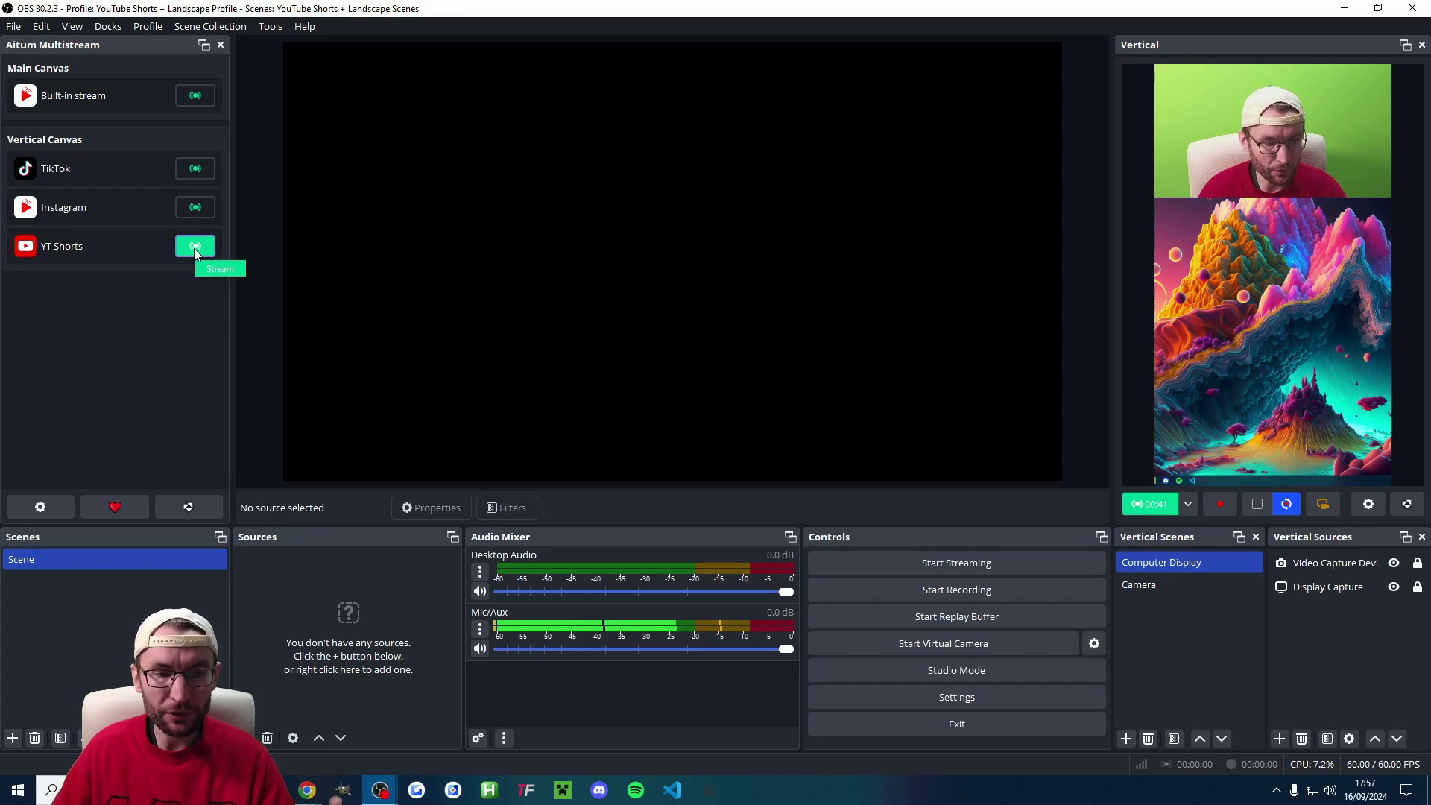
click(194, 246)
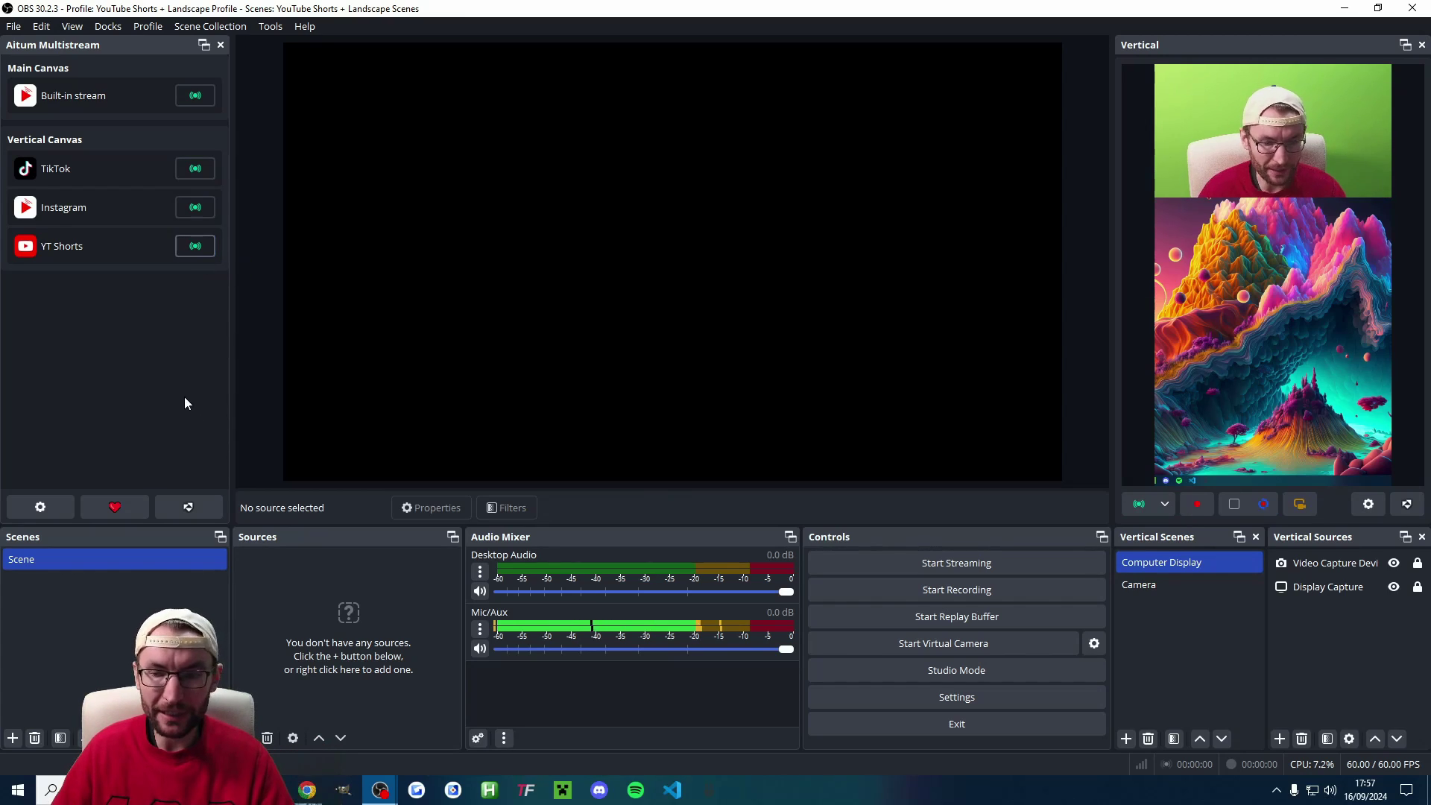
key(alt+Tab)
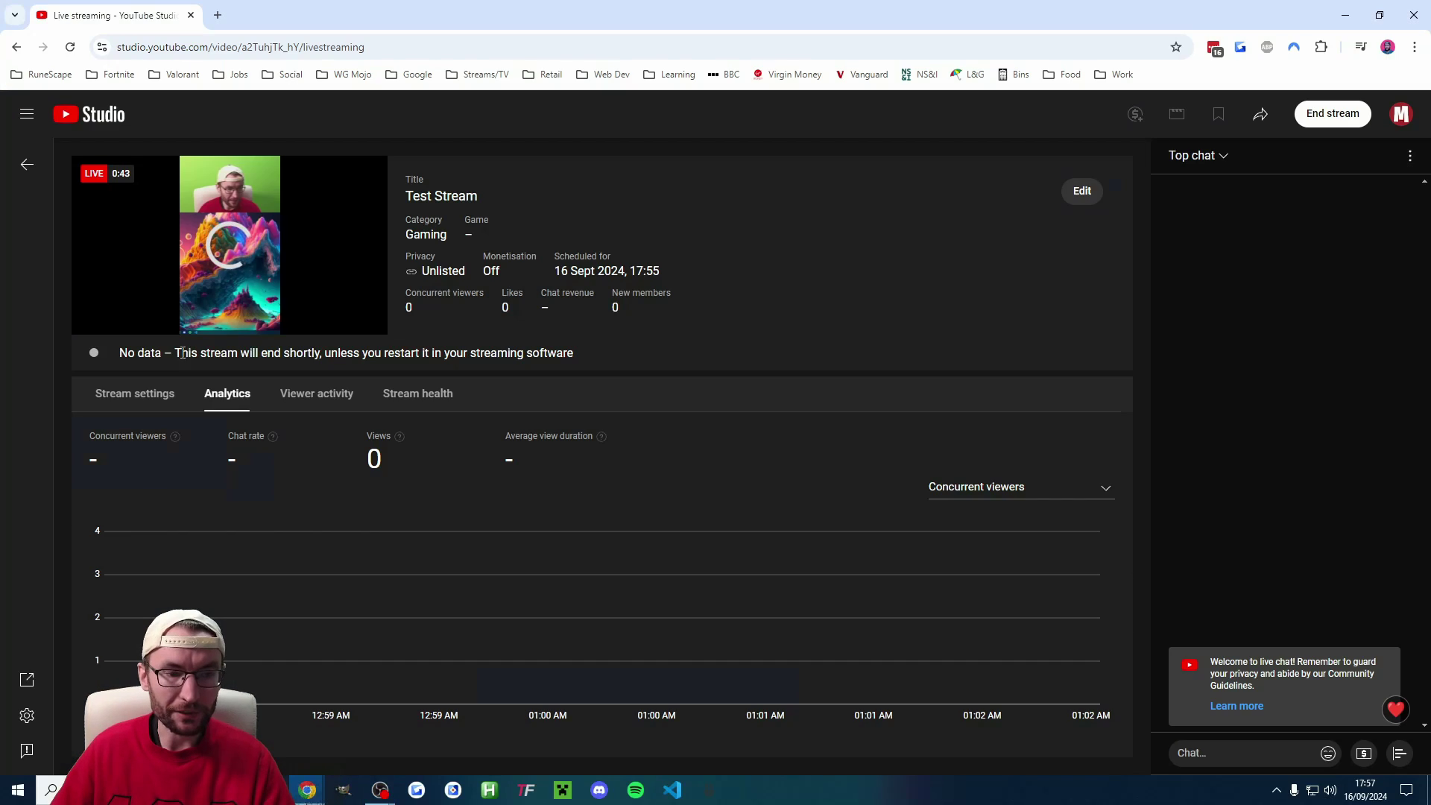
drag(175, 352, 322, 353)
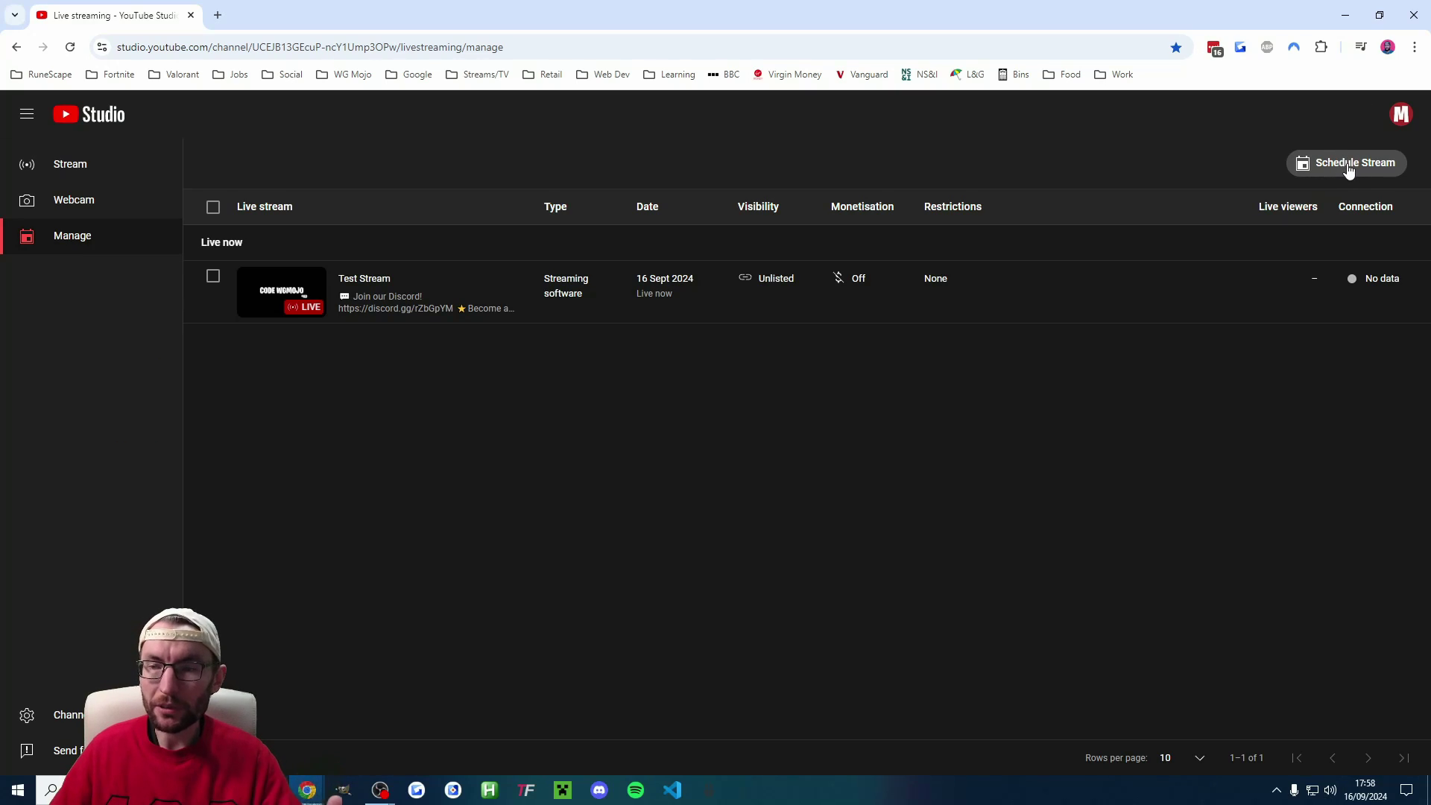
- Schedule an unlisted Test Stream for 16 Sept 2024, 18:00, reusing YT Shorts Key, and copy its key
click(1320, 169)
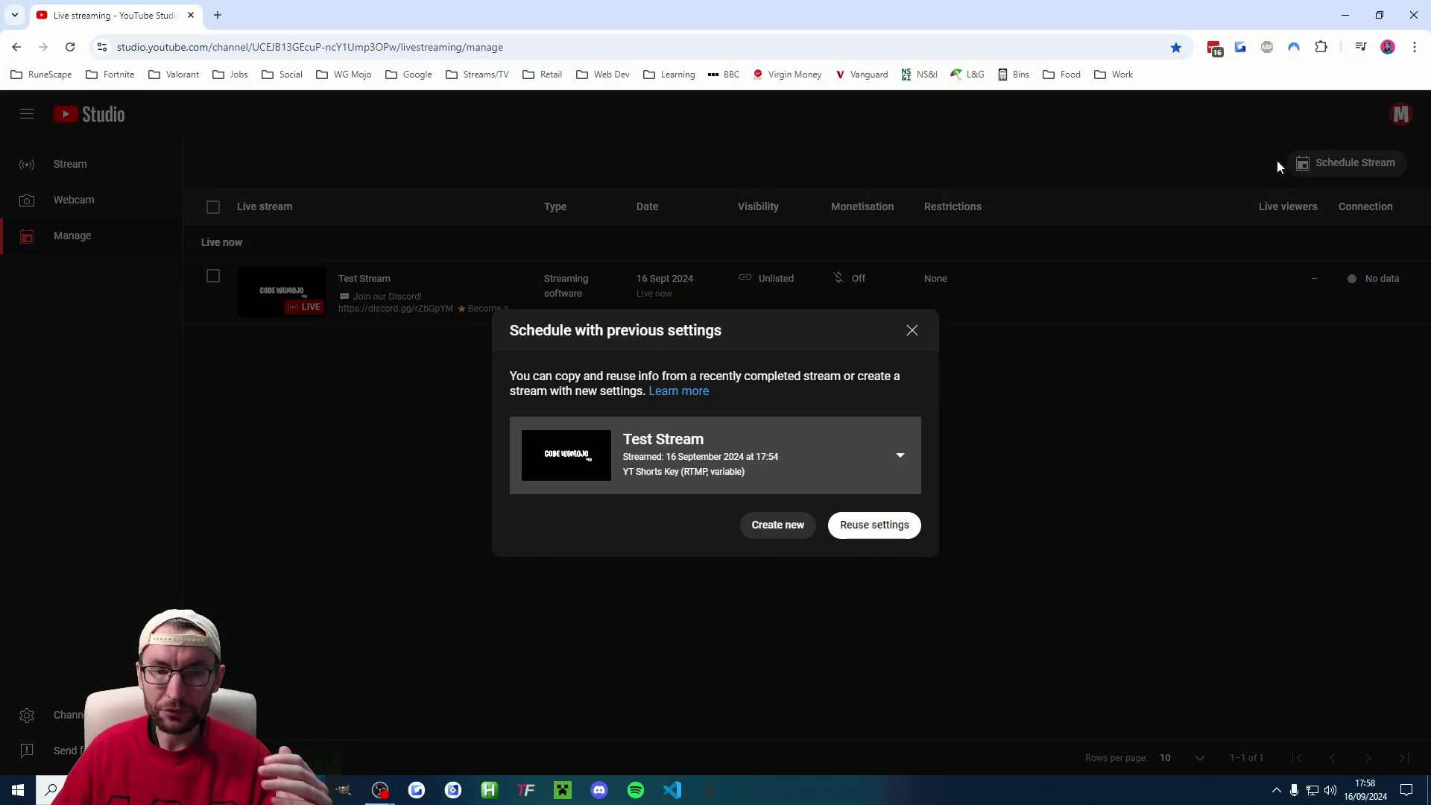
click(874, 526)
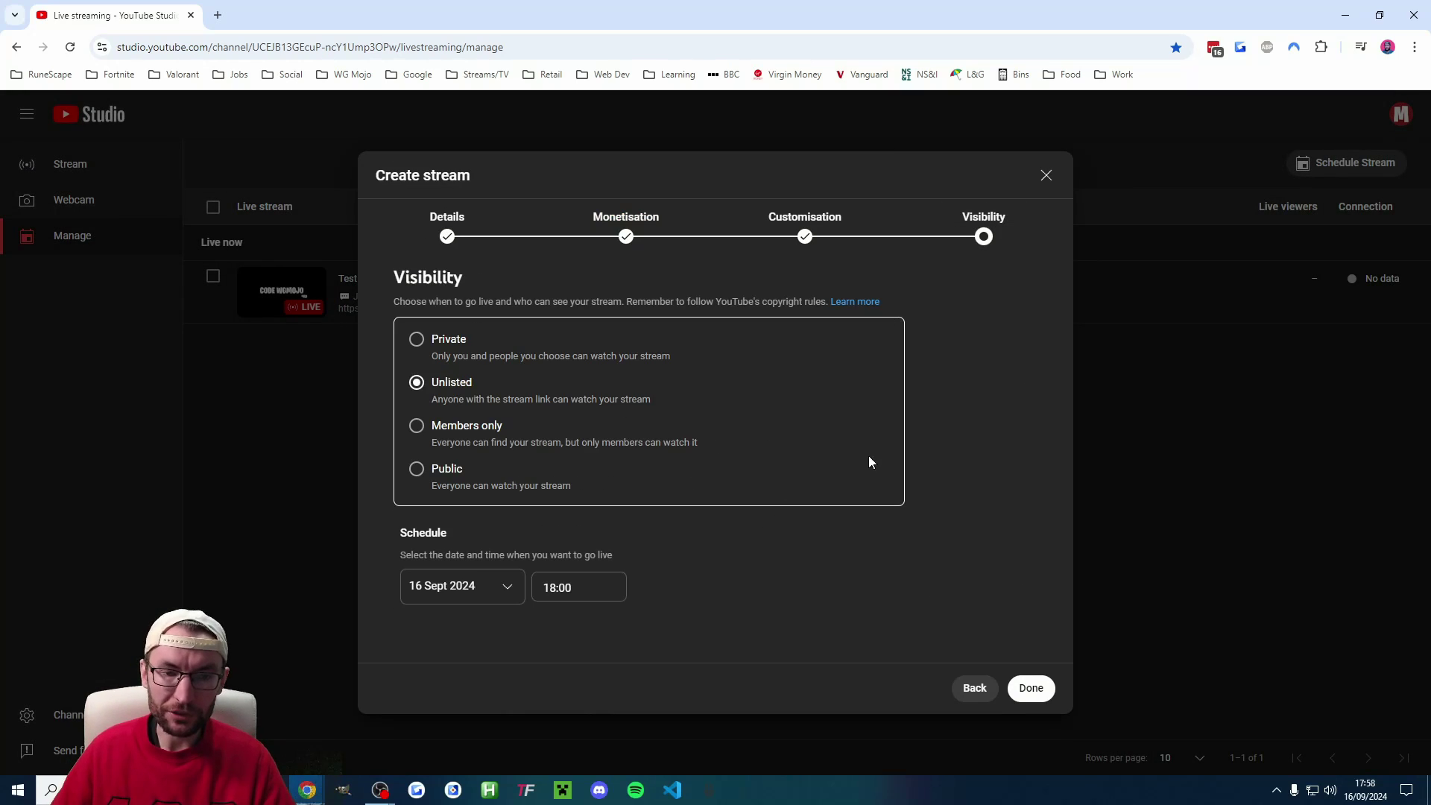
click(1032, 689)
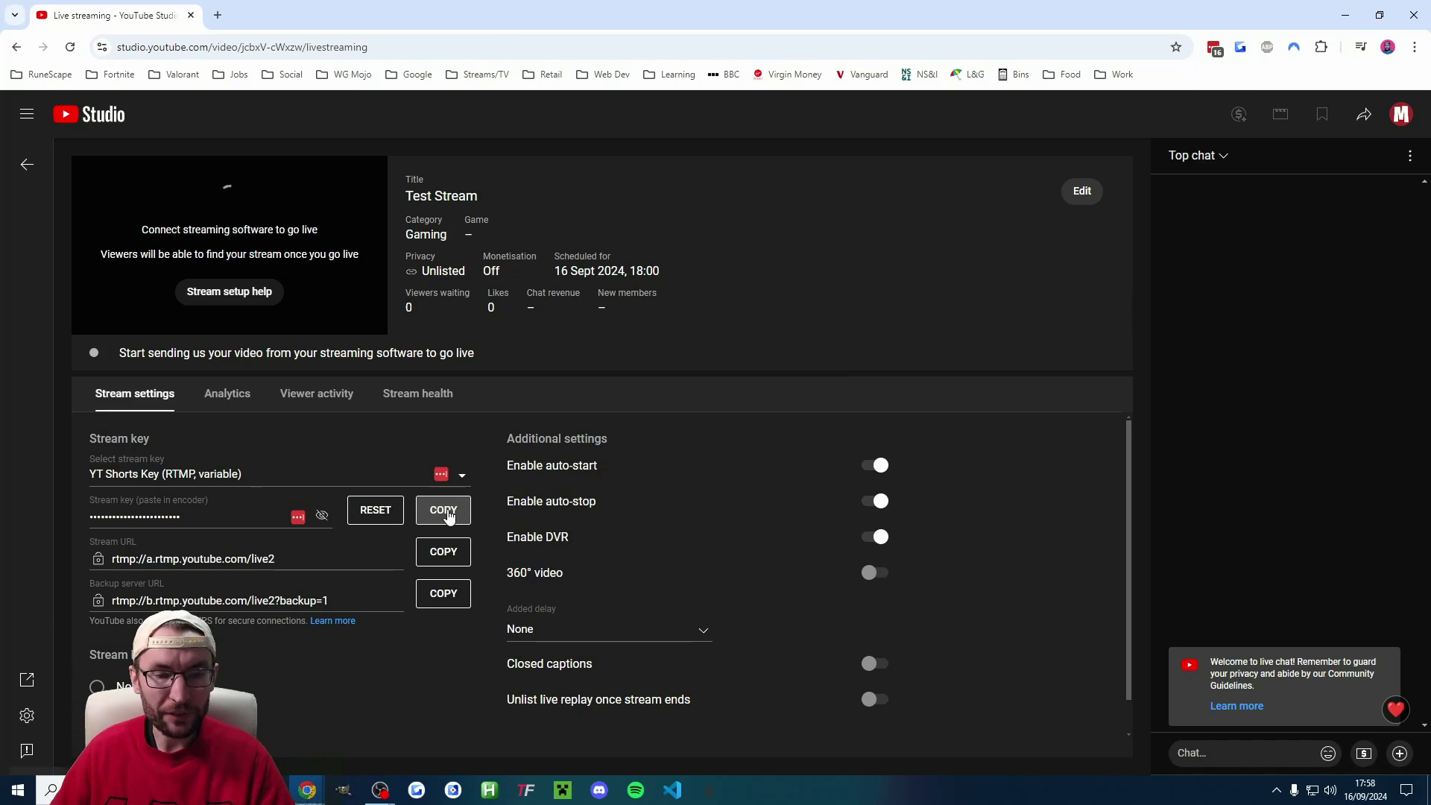
click(448, 517)
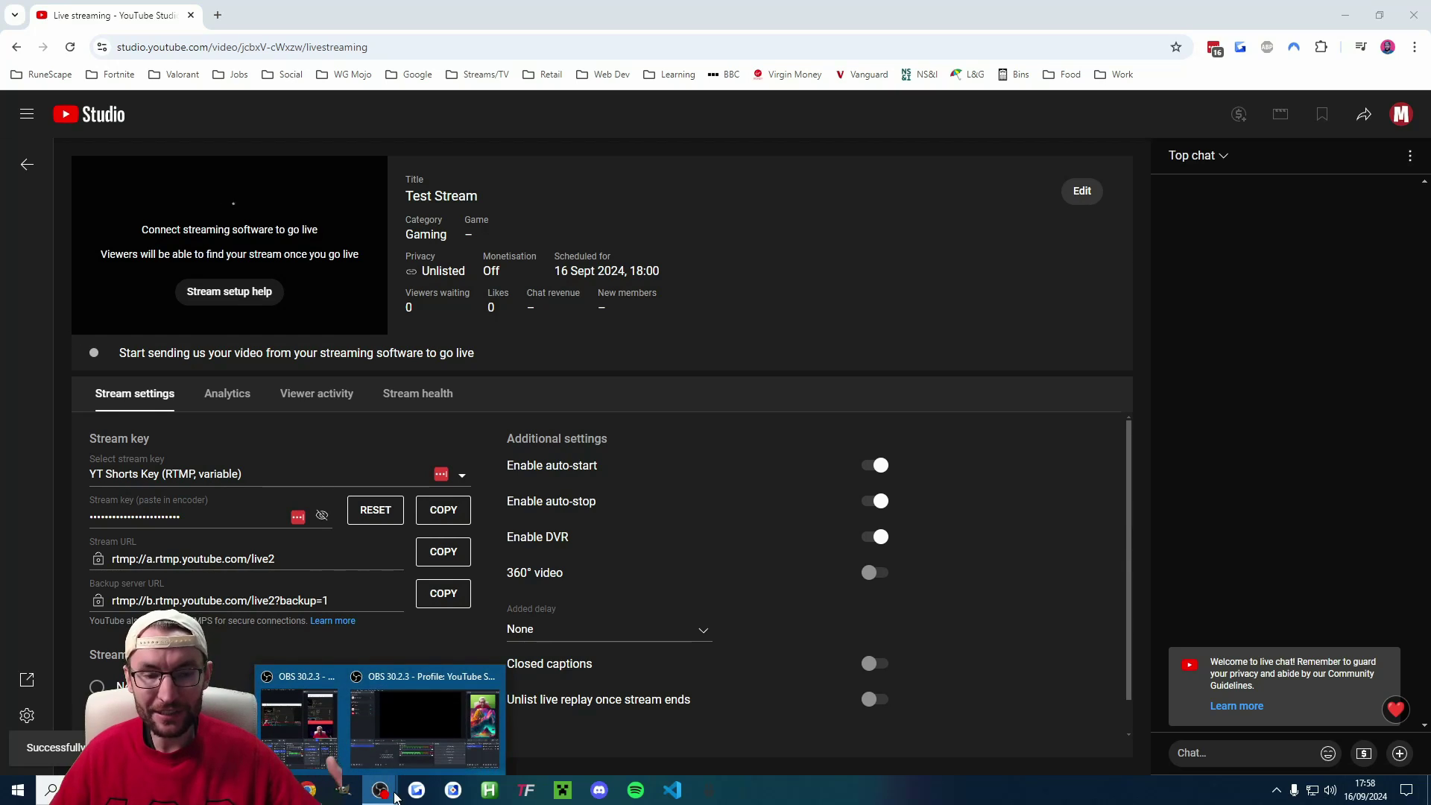
- Back in OBS, open the YT Shorts YouTube output's edit form in Aitum Multistream
click(427, 718)
click(48, 505)
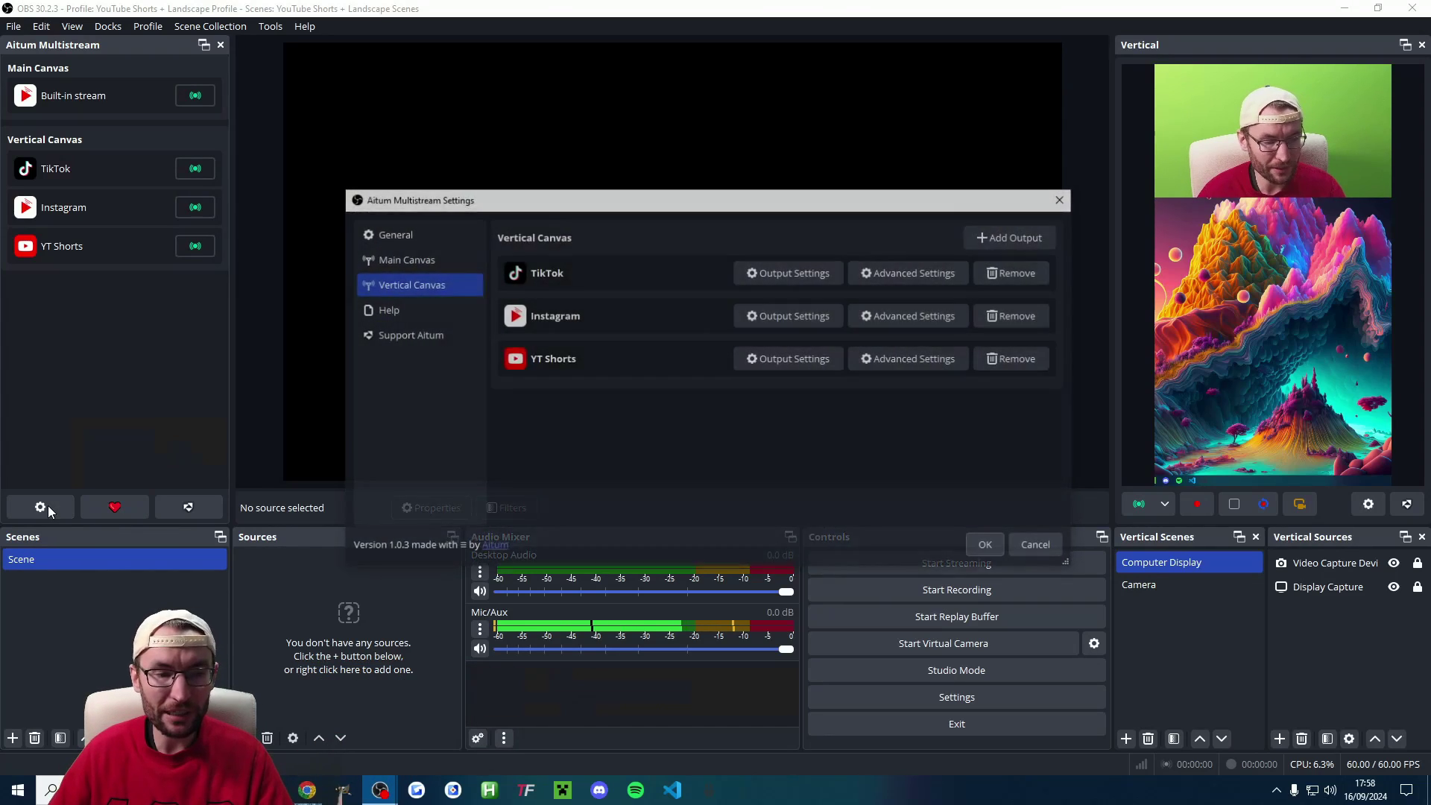
click(816, 360)
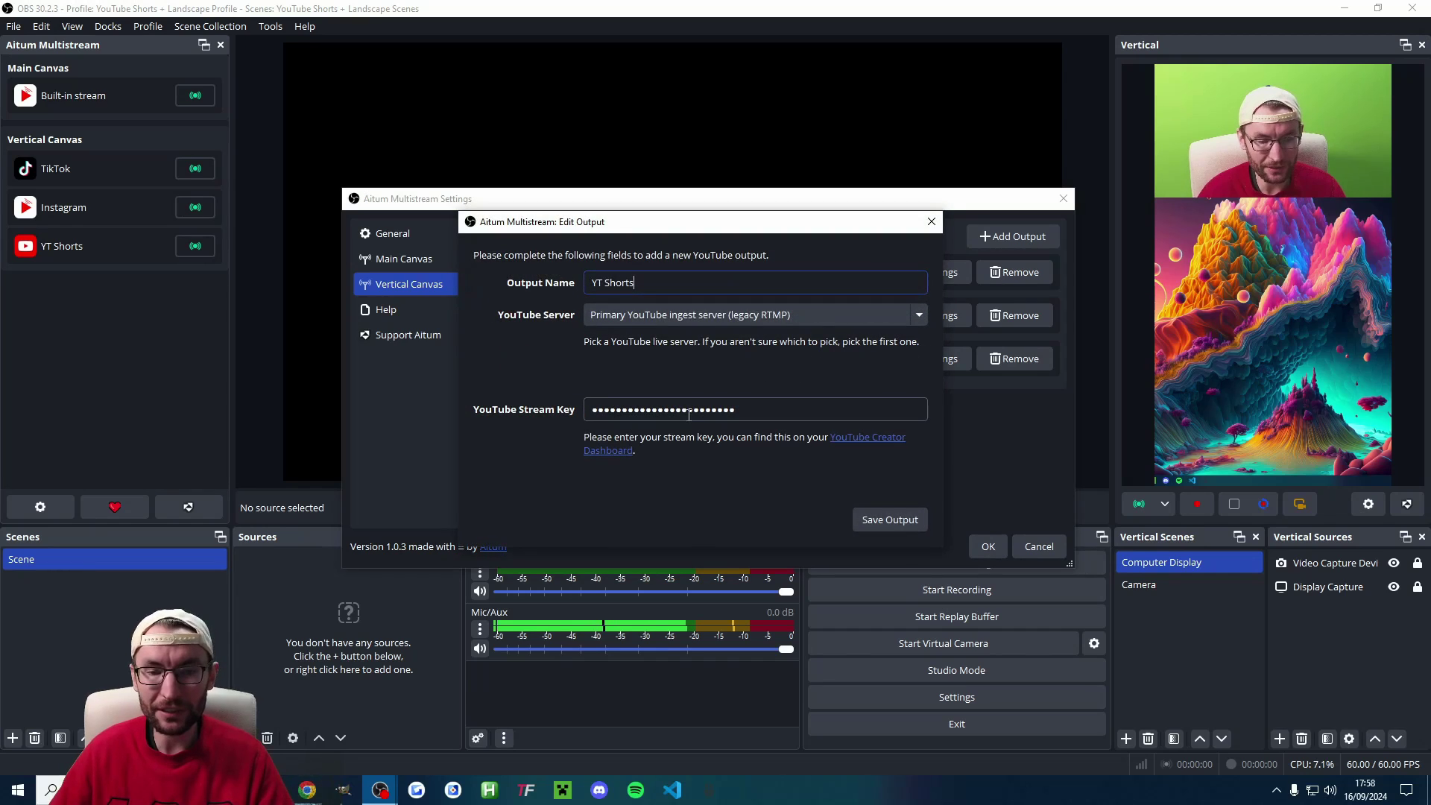